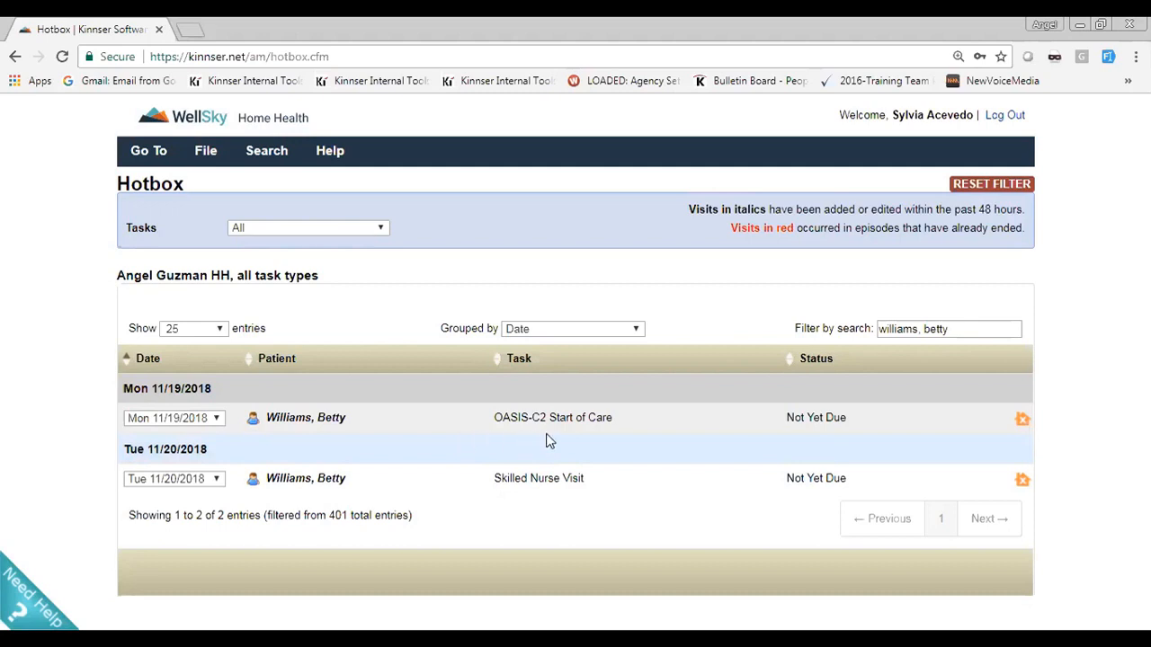
# Open the Demographics section of the patient's OASIS-C2 Start of Care and set Time In to 09:00 and Visit Date to 11/19/2018
pyautogui.click(582, 423)
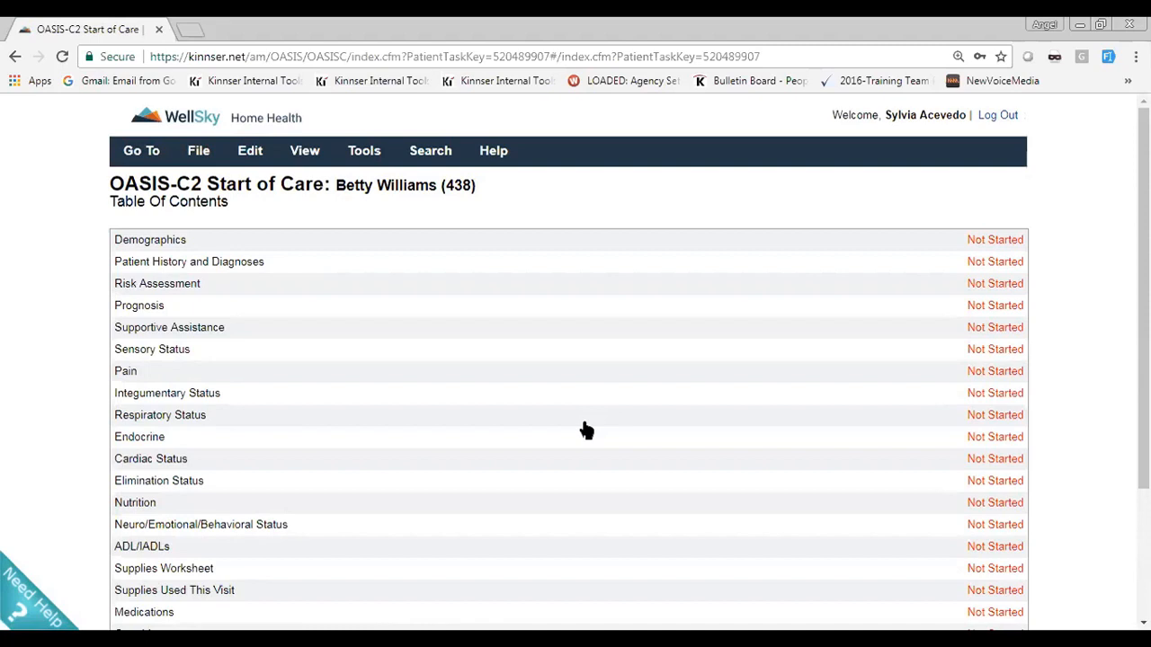
pyautogui.click(176, 247)
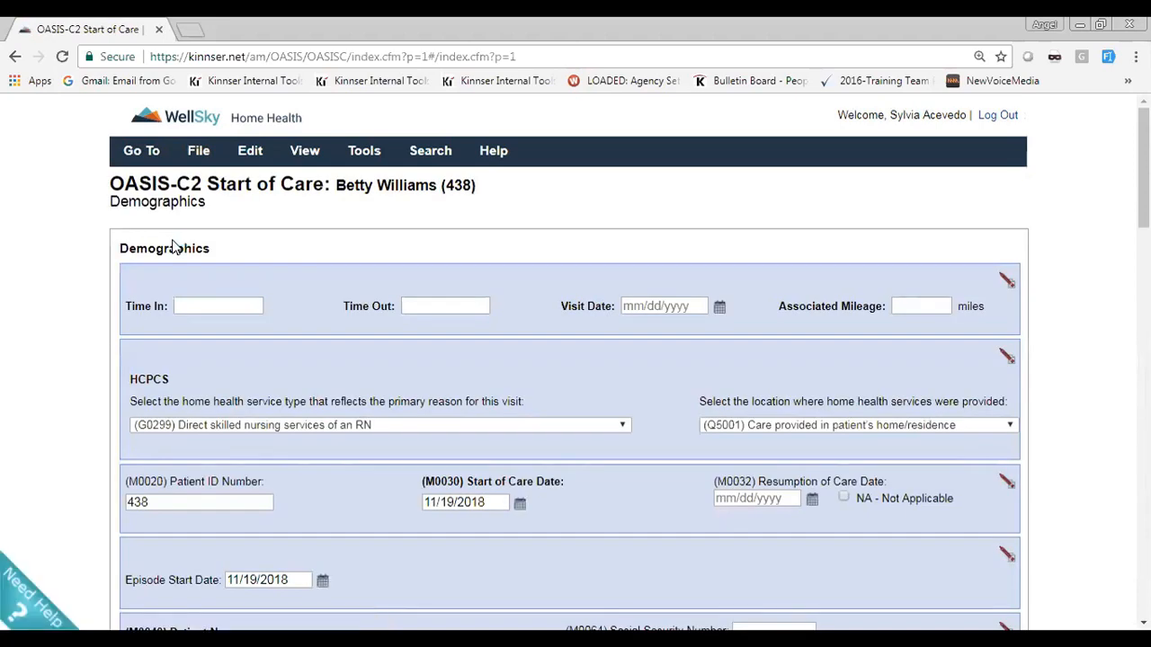
pyautogui.click(205, 302)
pyautogui.write('09:00')
pyautogui.click(719, 306)
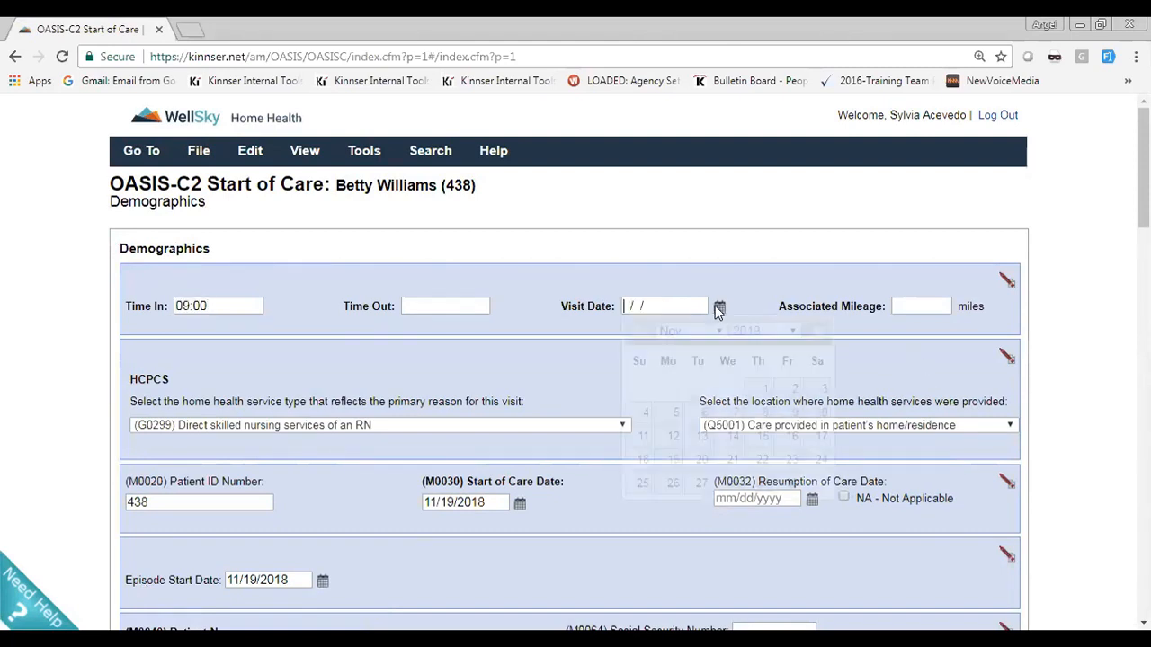
pyautogui.click(670, 462)
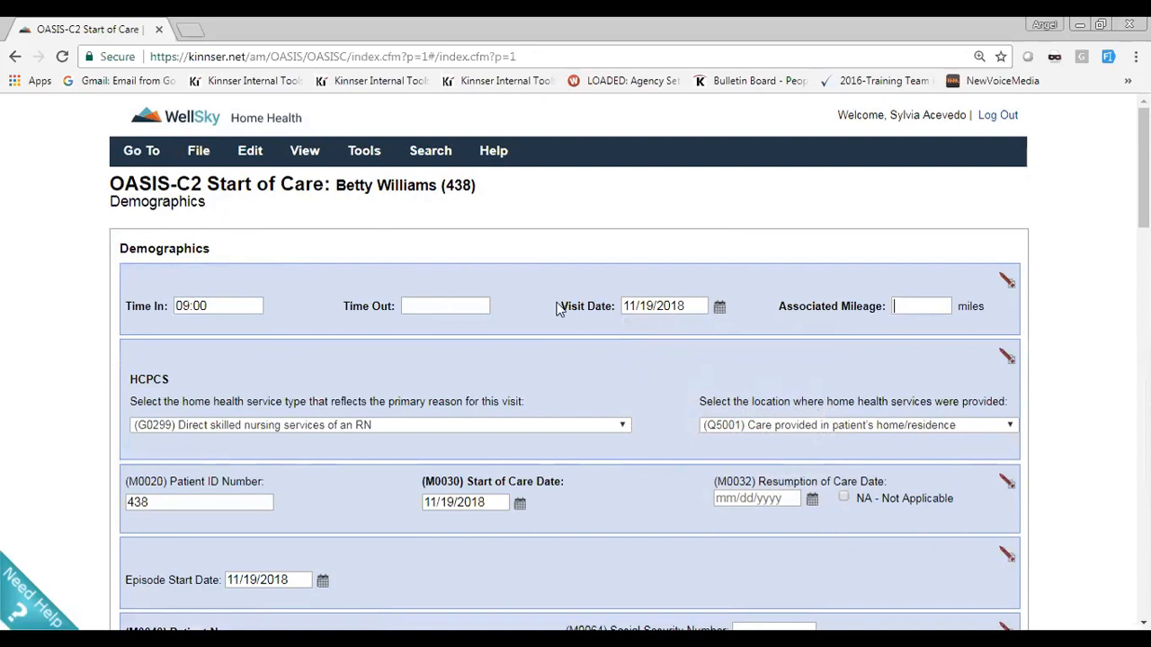
# Save the Demographics section and continue to Patient History and Diagnoses
pyautogui.scroll(-20, 551, 275)
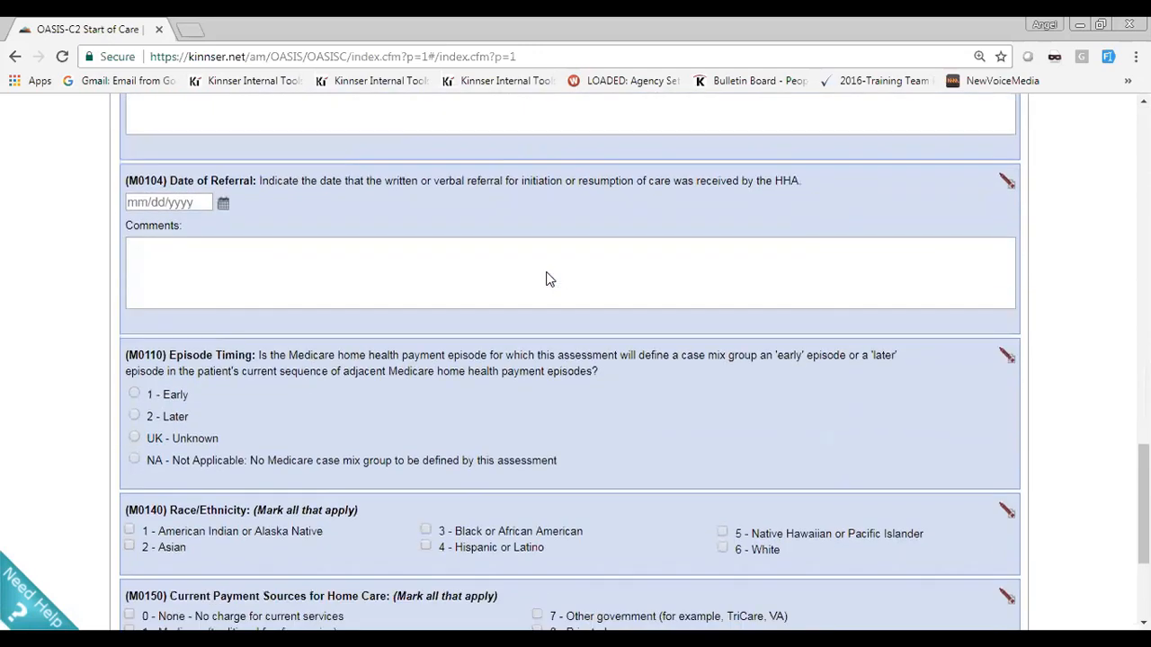
pyautogui.scroll(-2, 549, 279)
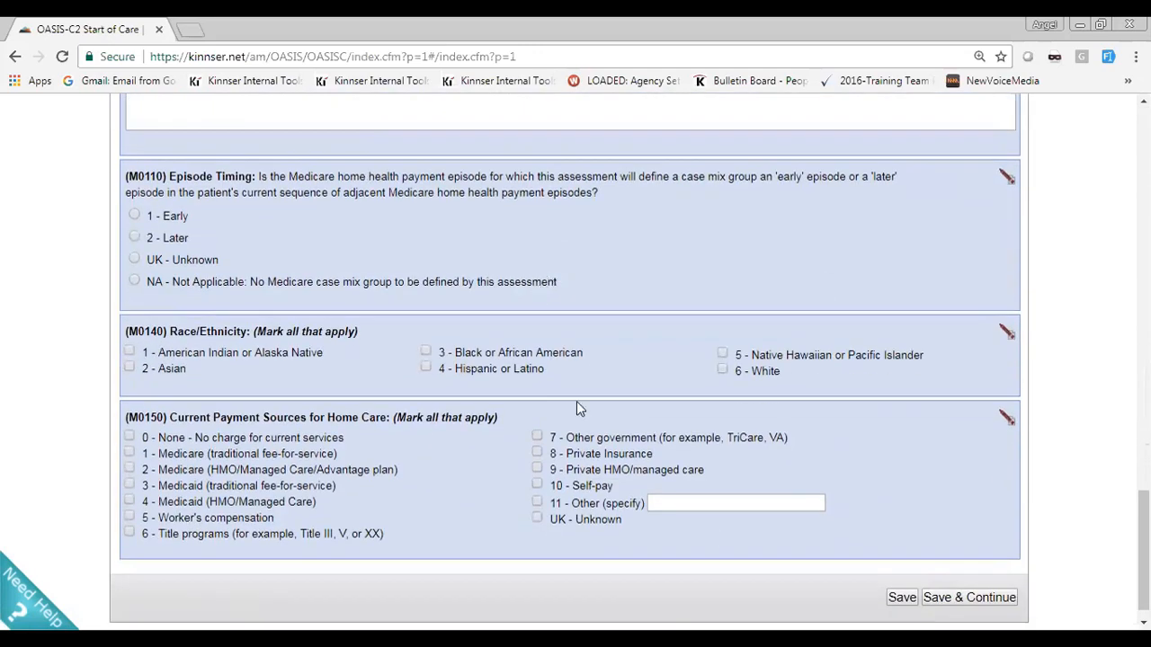
pyautogui.click(941, 601)
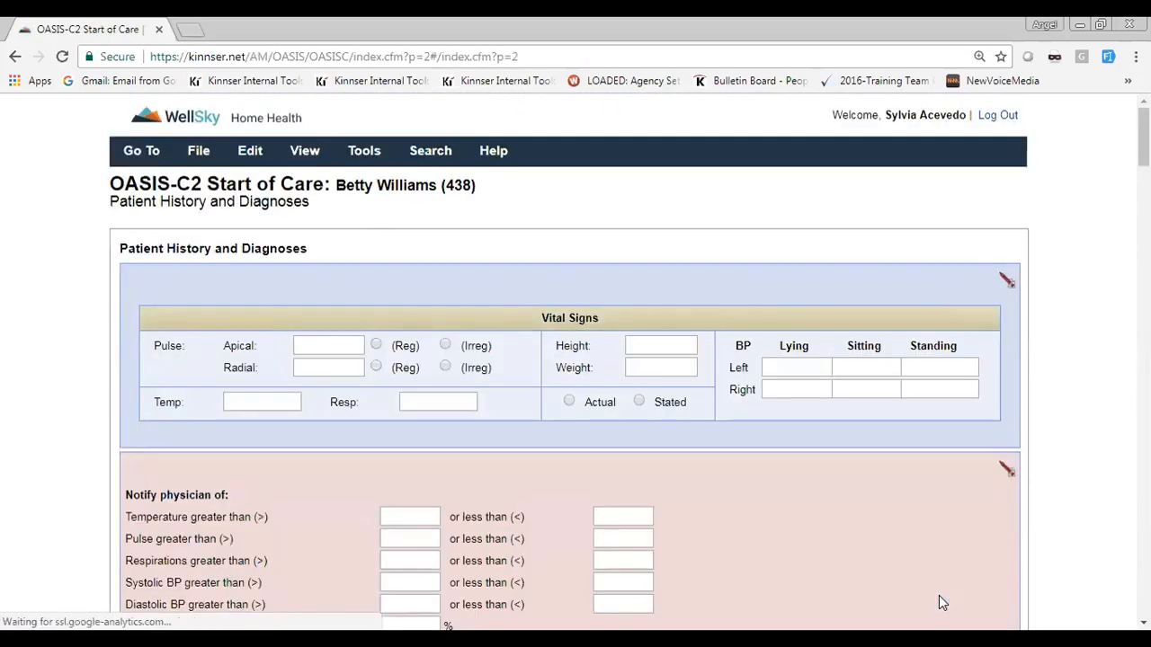
# Review the Patient History and Diagnoses section, then save it and continue to Risk Assessment
pyautogui.scroll(-15, 942, 603)
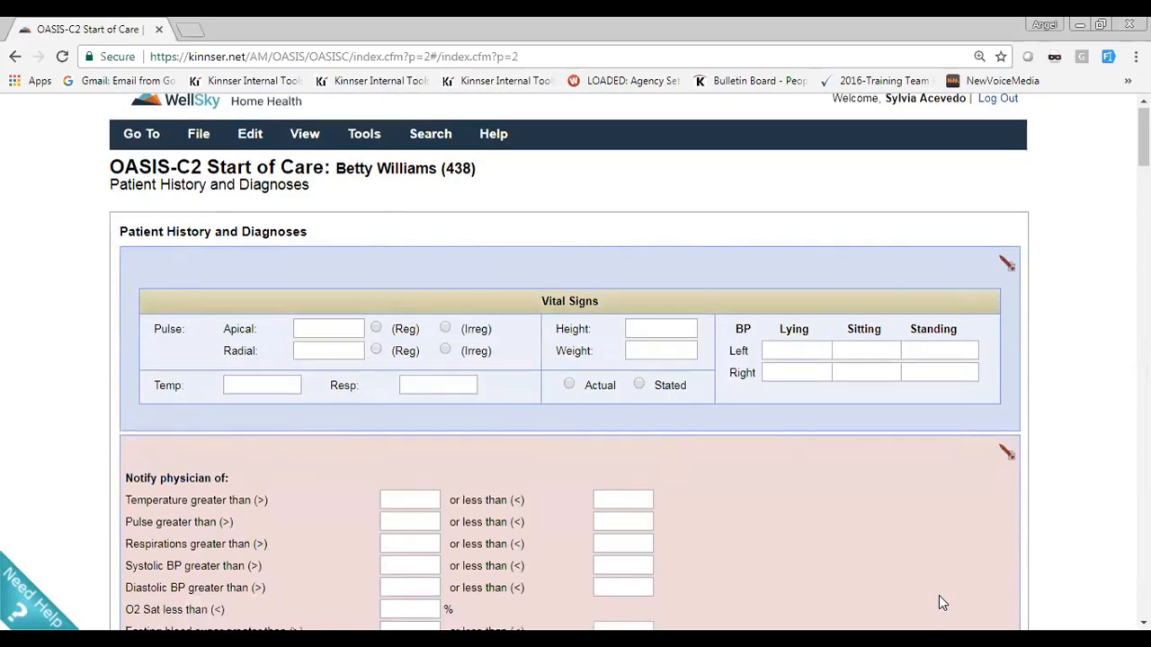
pyautogui.scroll(-10, 938, 595)
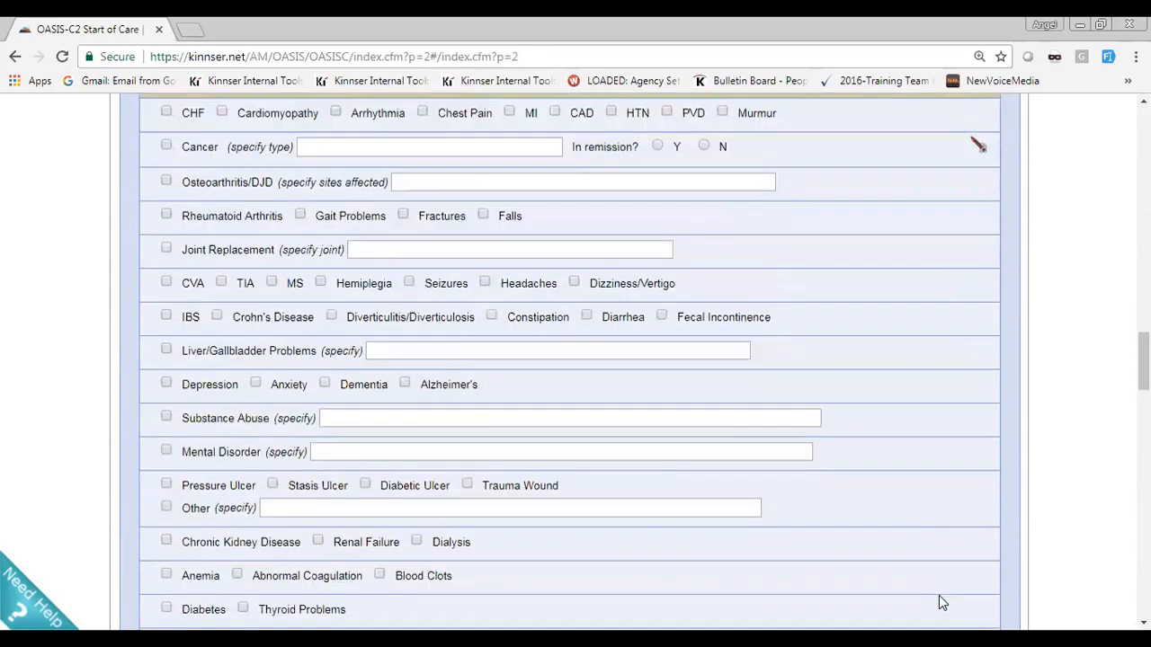
pyautogui.scroll(-10, 942, 600)
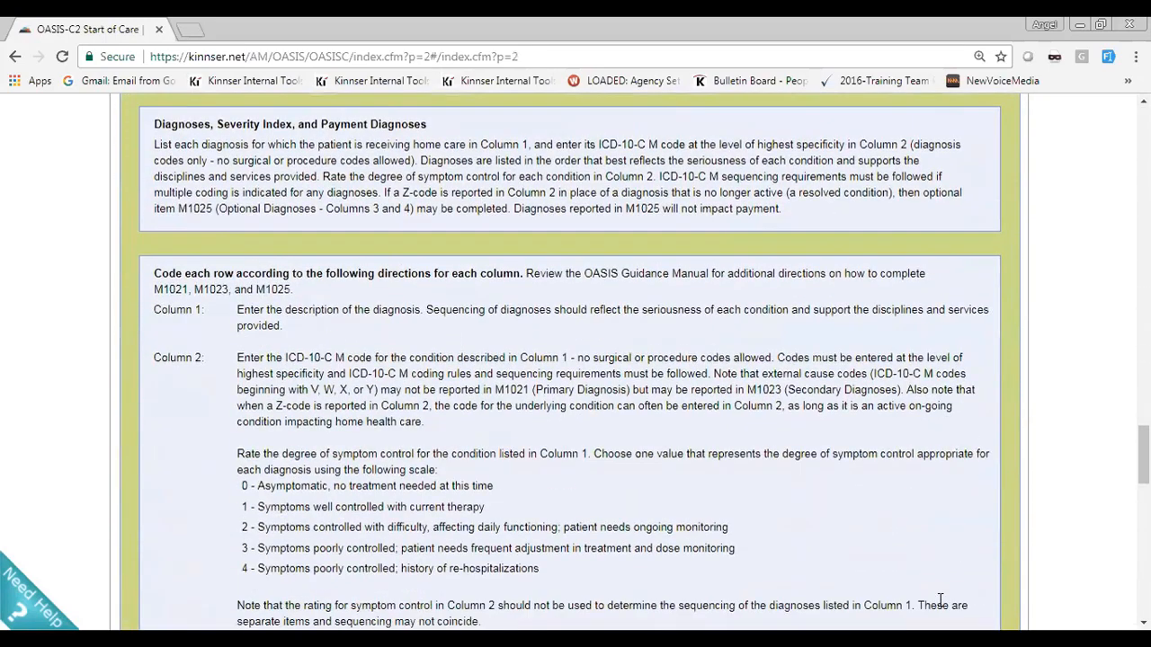
pyautogui.scroll(-1, 940, 608)
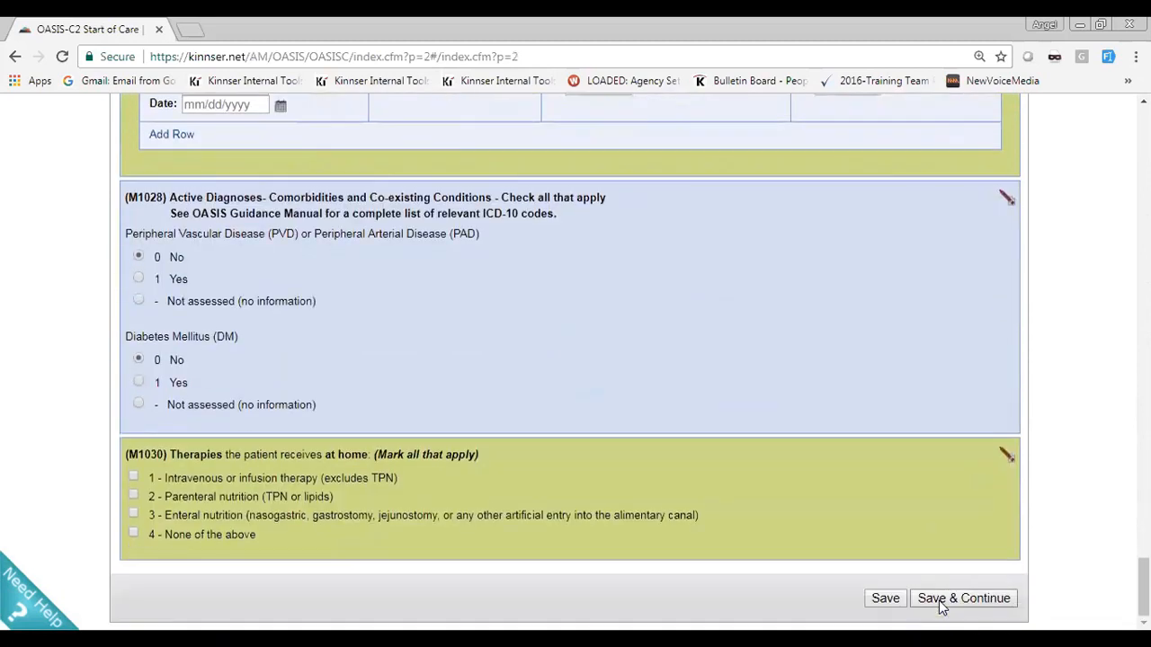
pyautogui.click(942, 608)
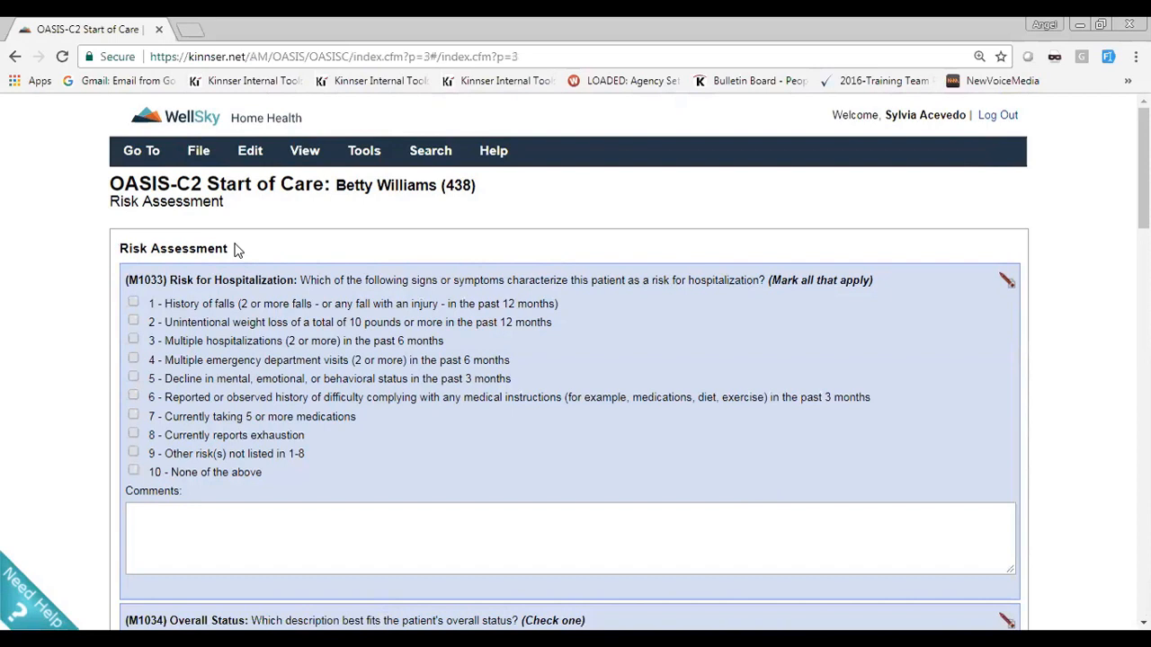
pyautogui.click(251, 153)
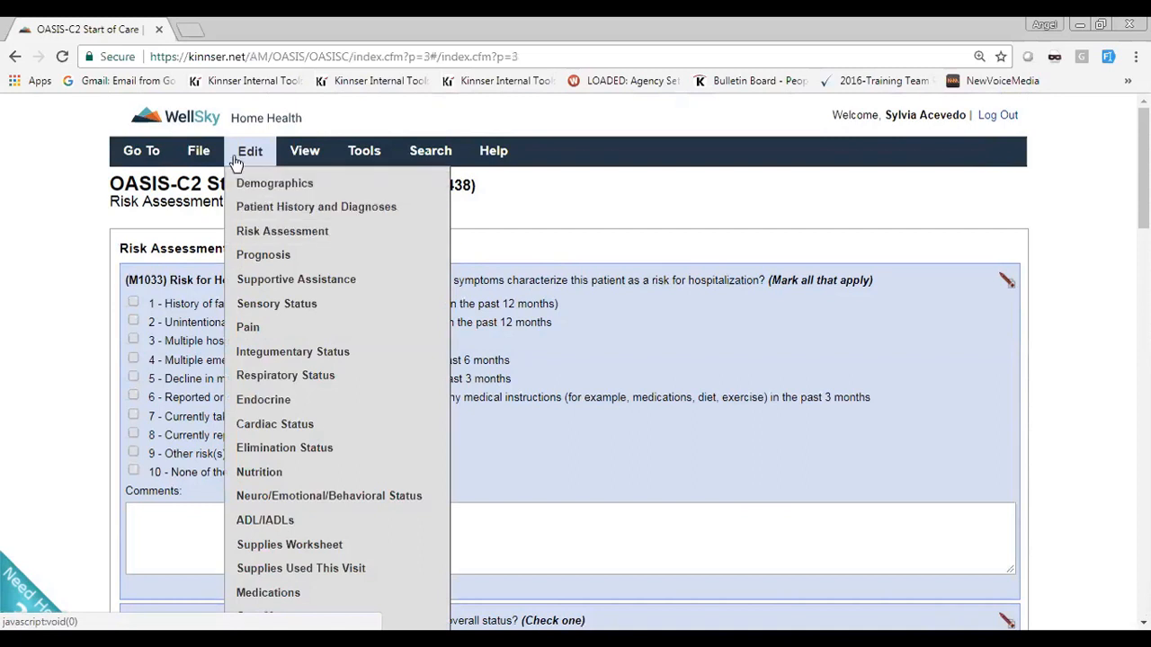
pyautogui.click(199, 153)
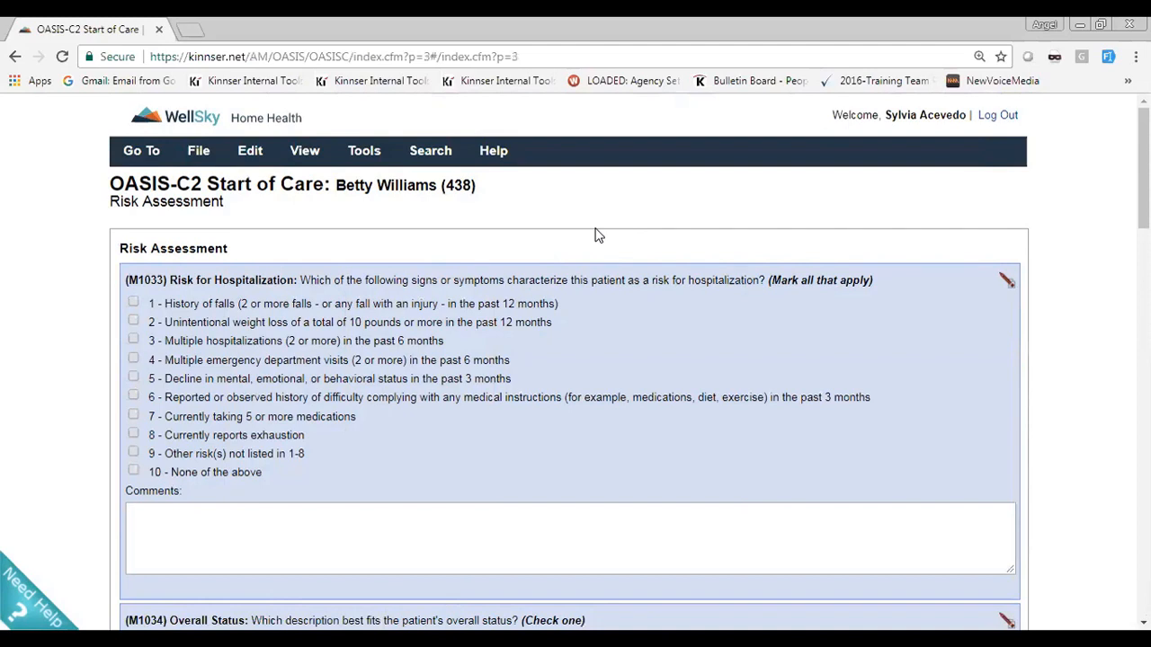
# Open Goals and Interventions from the Risk Assessment section and start a new goal for the patient
pyautogui.scroll(-20, 598, 235)
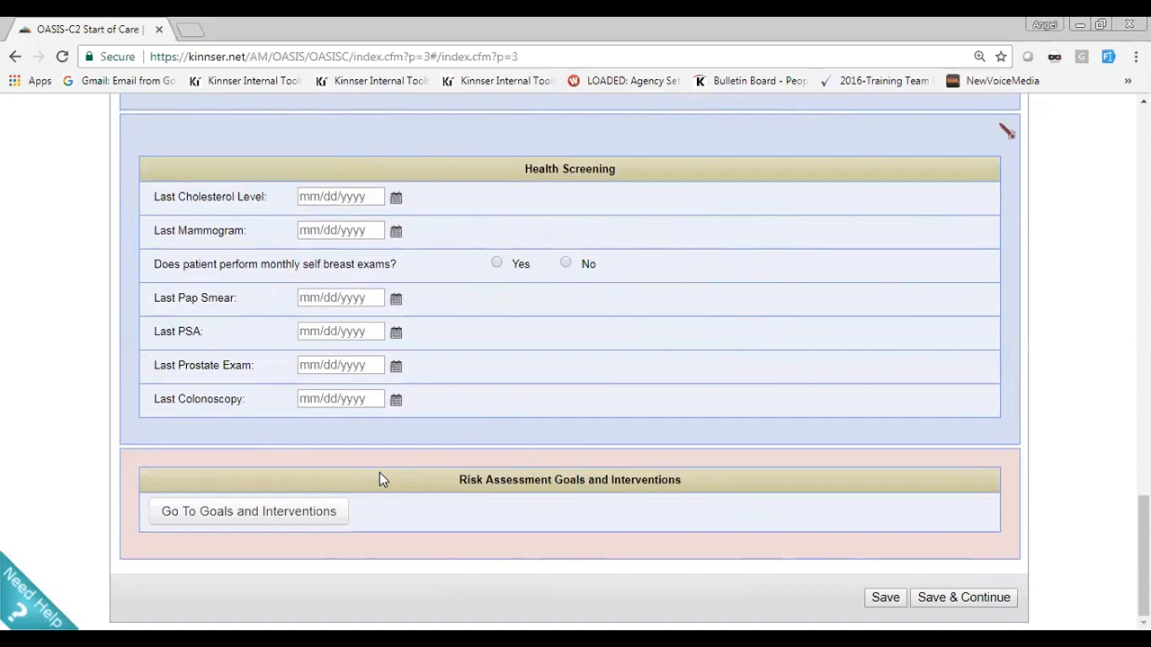
pyautogui.click(226, 520)
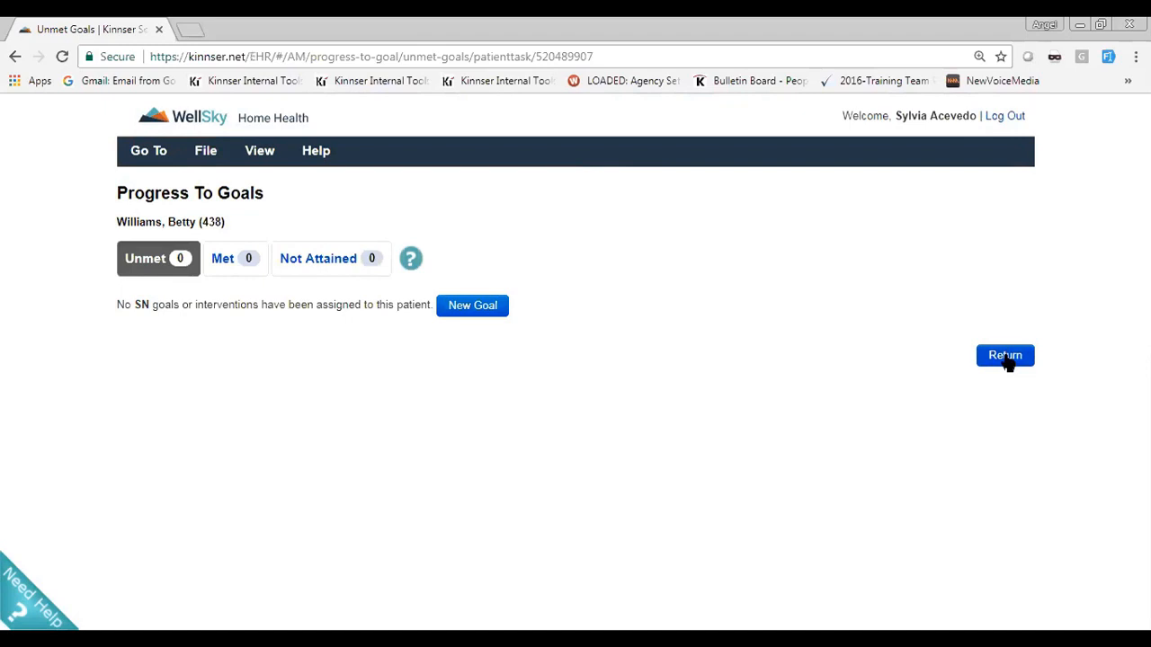
pyautogui.click(483, 307)
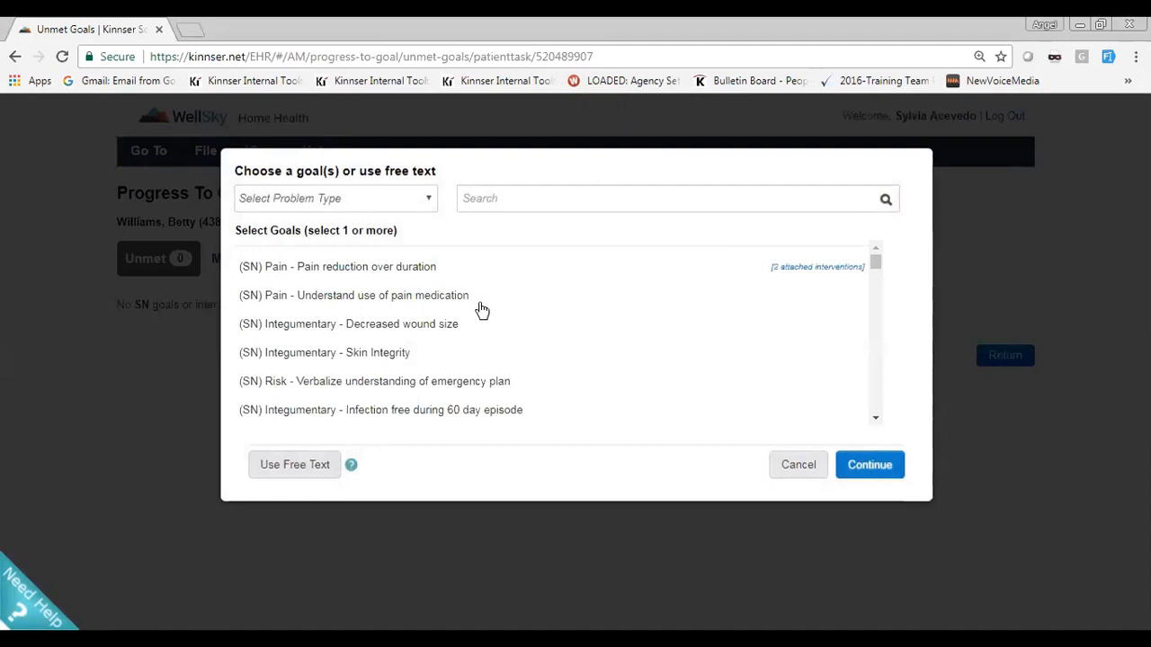
# Examine the available SN goals, the problem type choices, the search field and the attached interventions in the goal chooser
pyautogui.scroll(-1, 481, 310)
pyautogui.scroll(1, 477, 315)
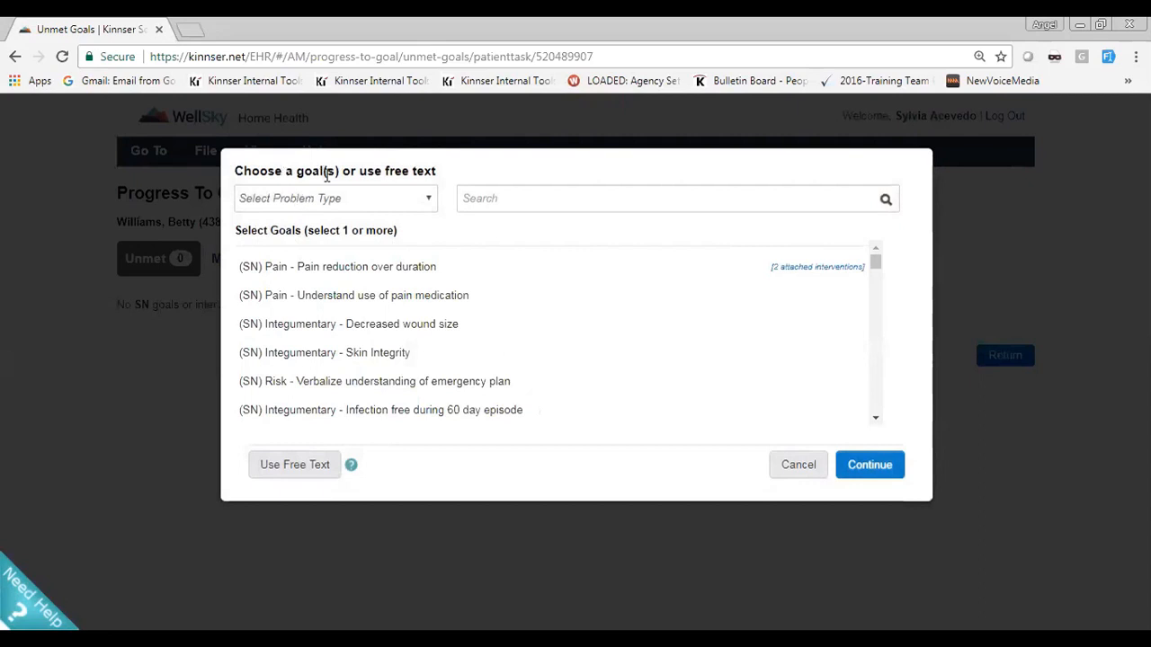
pyautogui.click(431, 202)
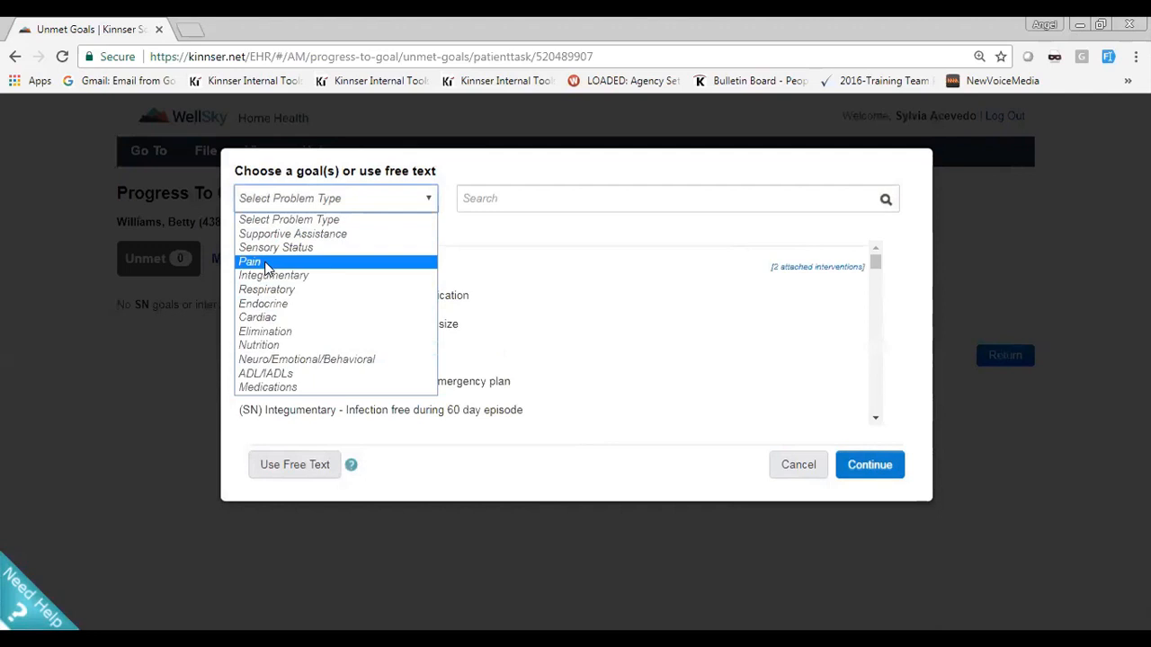
pyautogui.click(484, 231)
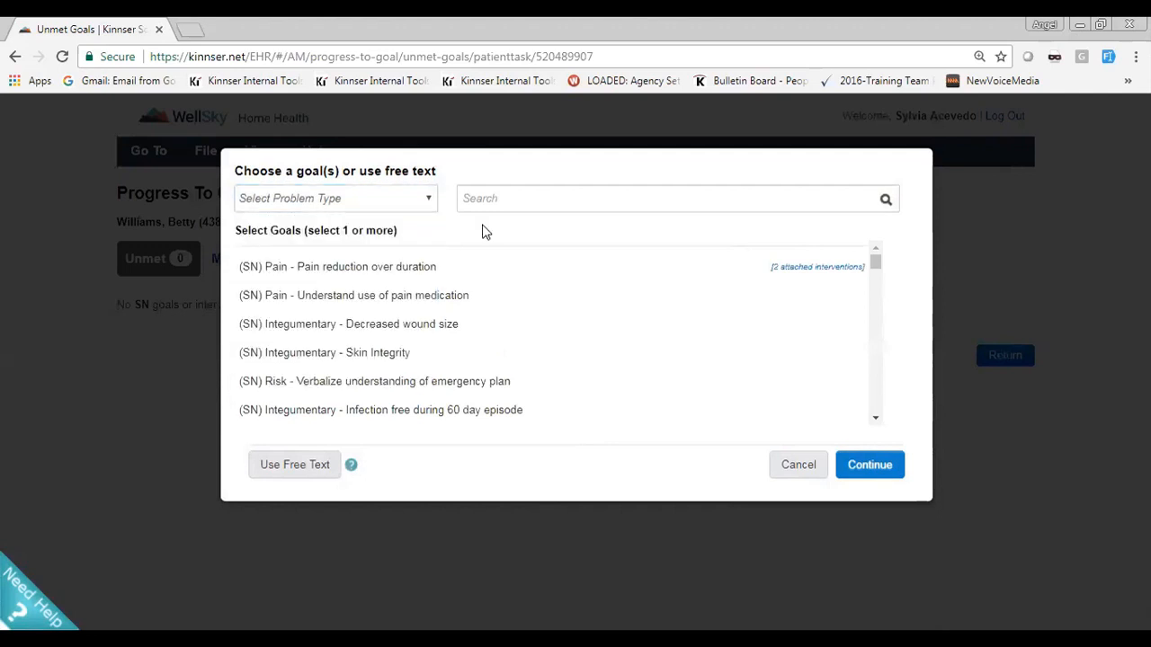
pyautogui.click(518, 194)
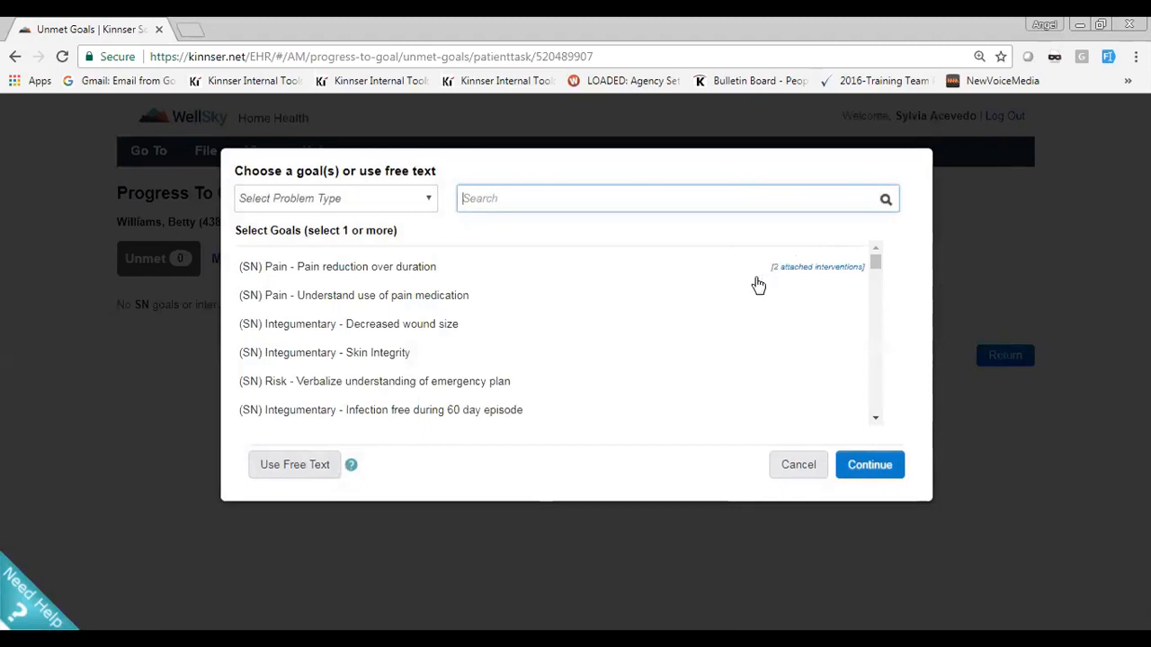
pyautogui.scroll(-5, 757, 285)
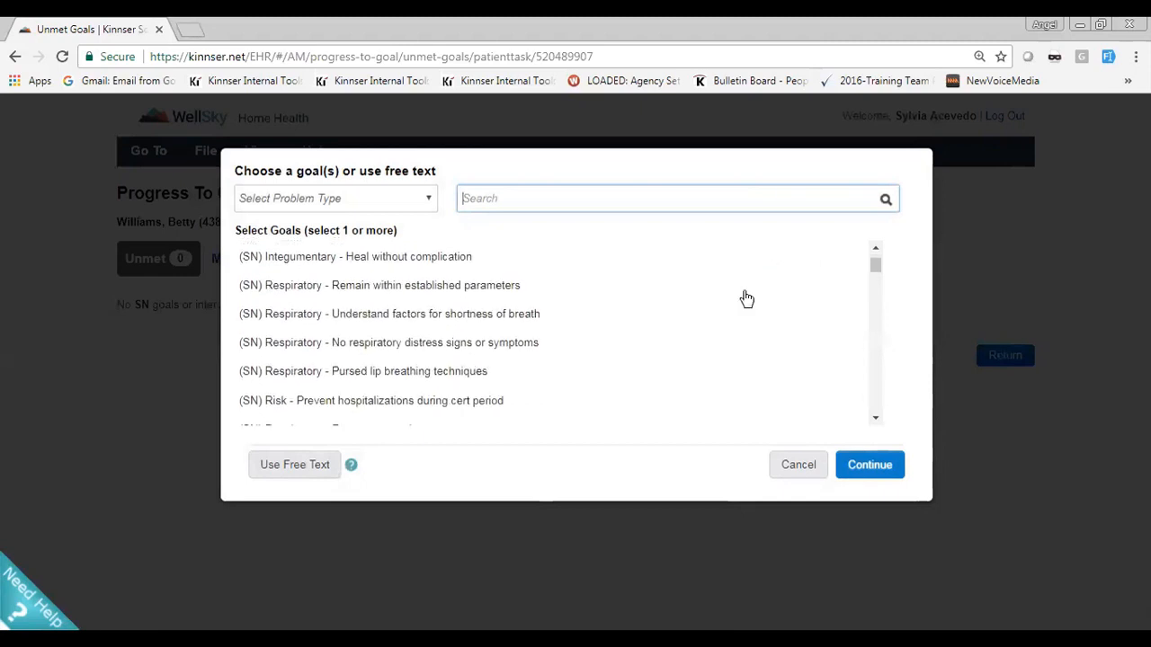
pyautogui.scroll(-5, 738, 315)
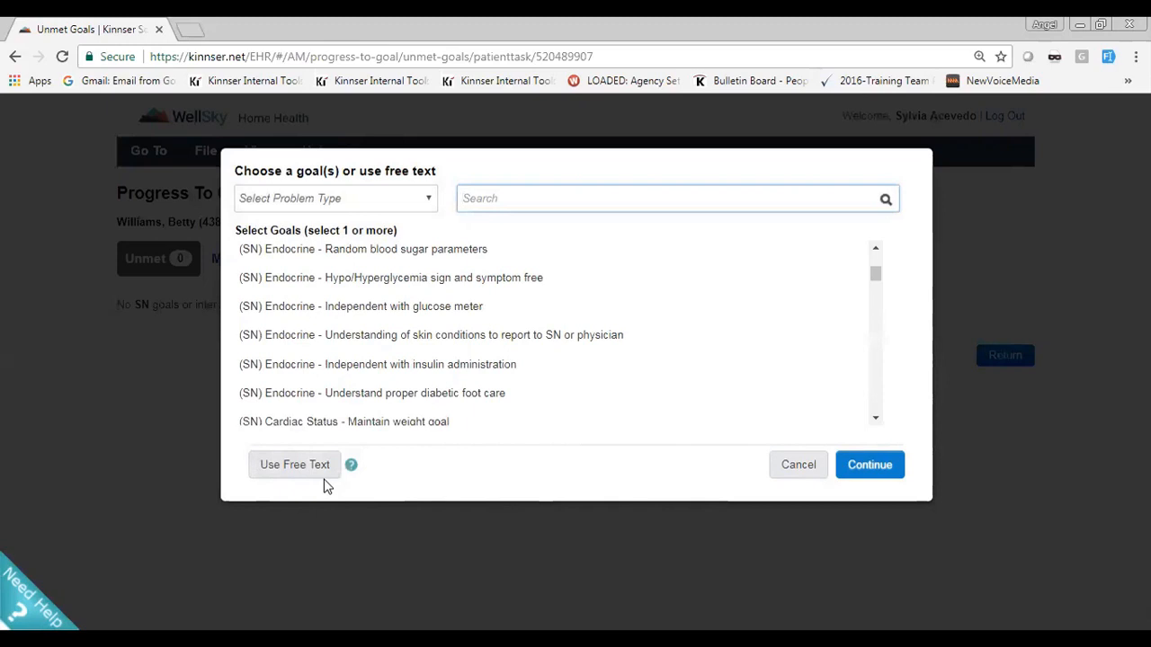
pyautogui.scroll(-2, 876, 285)
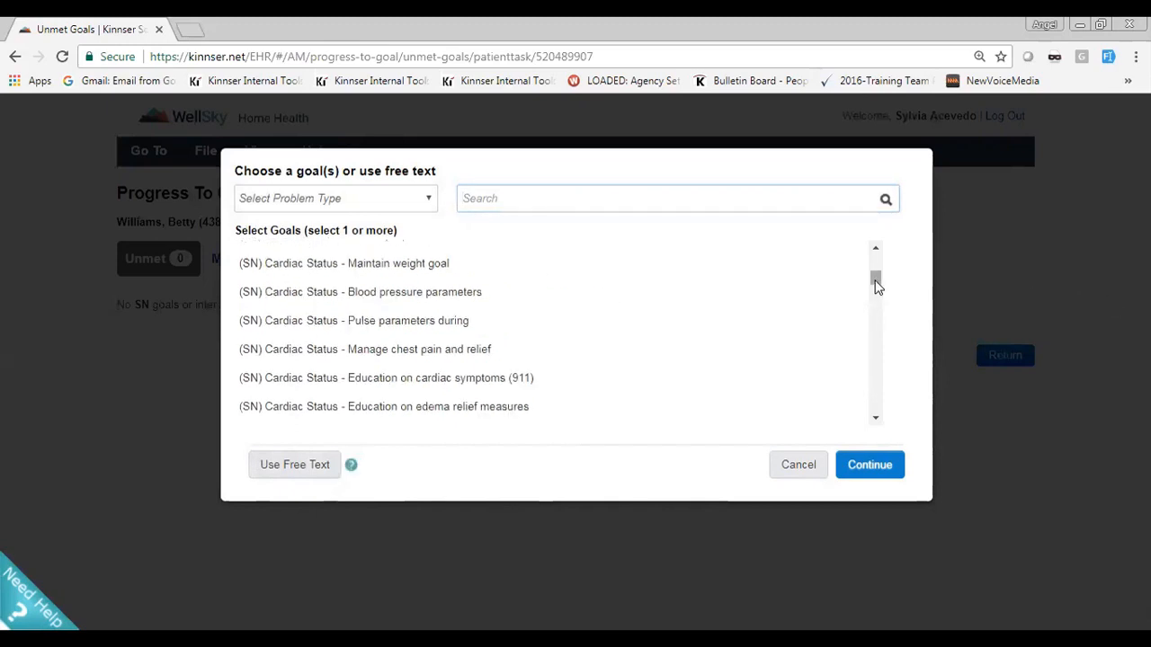
pyautogui.moveTo(881, 282); pyautogui.dragTo(804, 263)
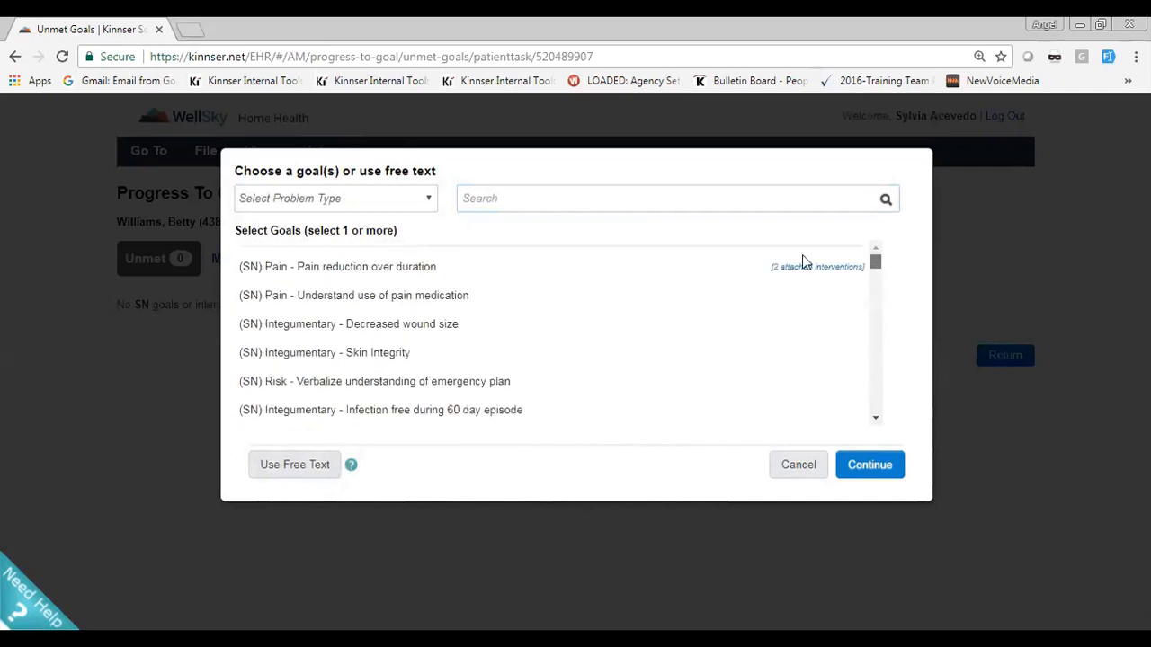
# Choose the goals Pain reduction over duration, Understand use of pain medication and Decreased wound size, and continue to assigning them
pyautogui.click(393, 269)
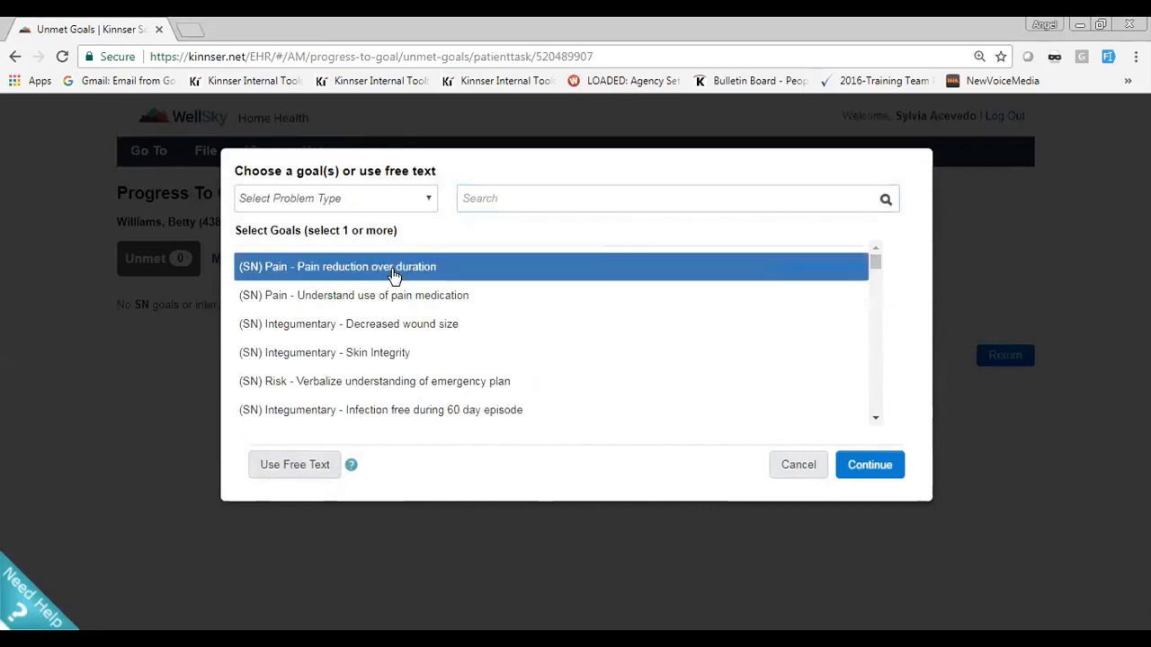
pyautogui.click(393, 299)
pyautogui.click(393, 325)
pyautogui.click(387, 354)
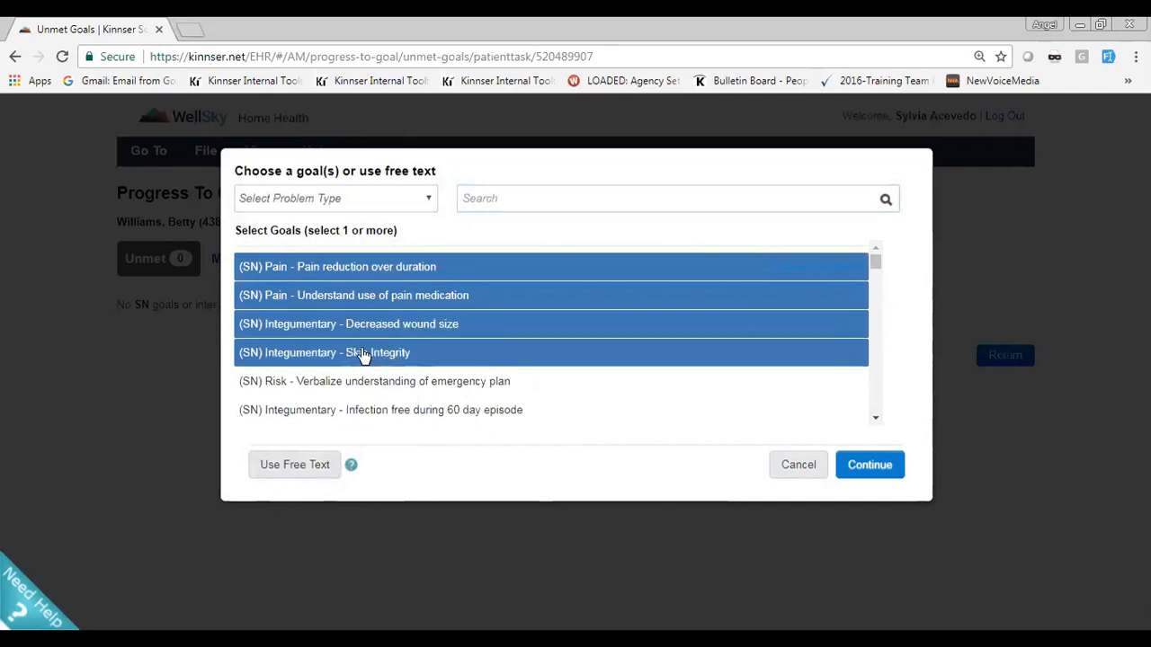
pyautogui.click(364, 354)
pyautogui.click(365, 326)
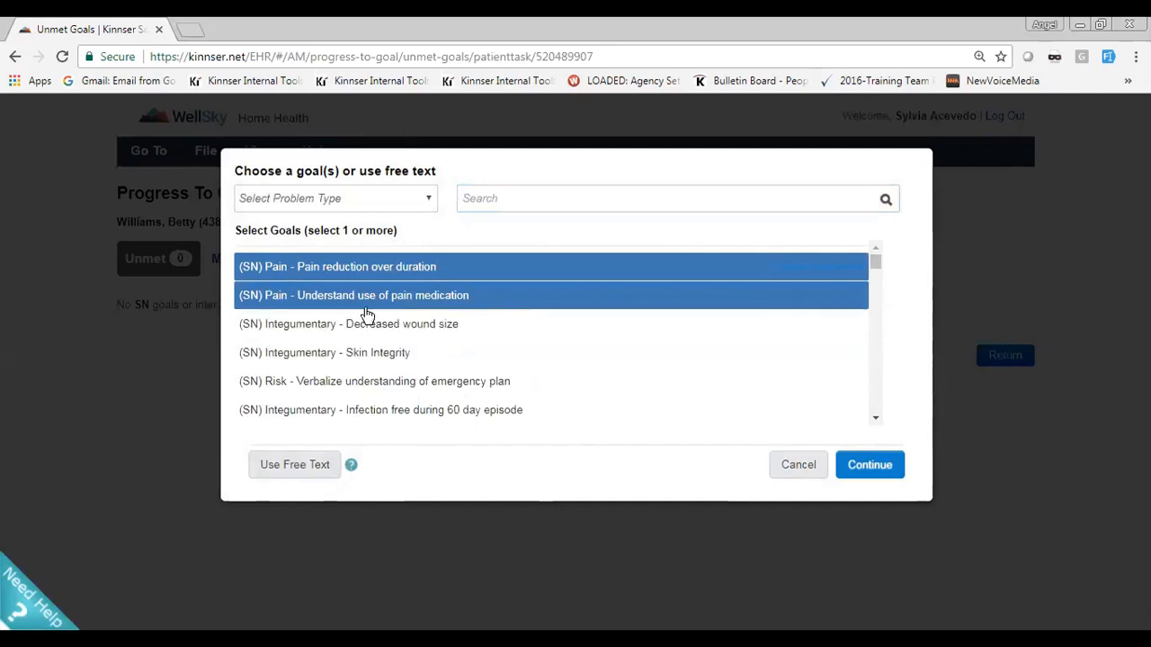
pyautogui.click(364, 296)
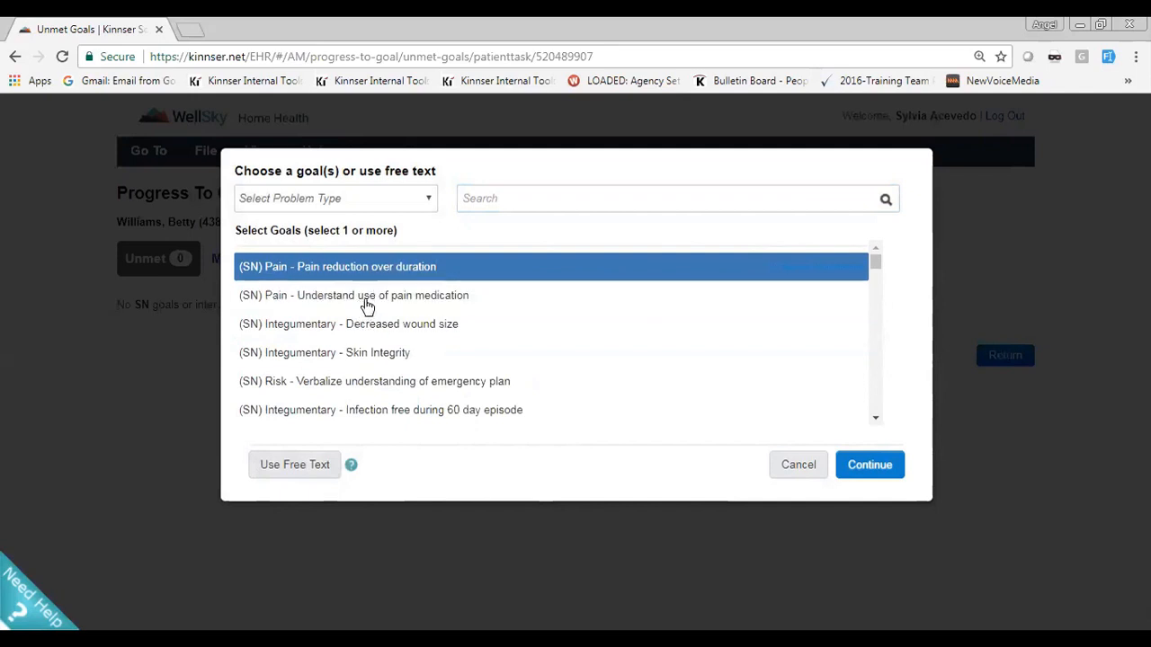
pyautogui.click(361, 304)
pyautogui.click(364, 329)
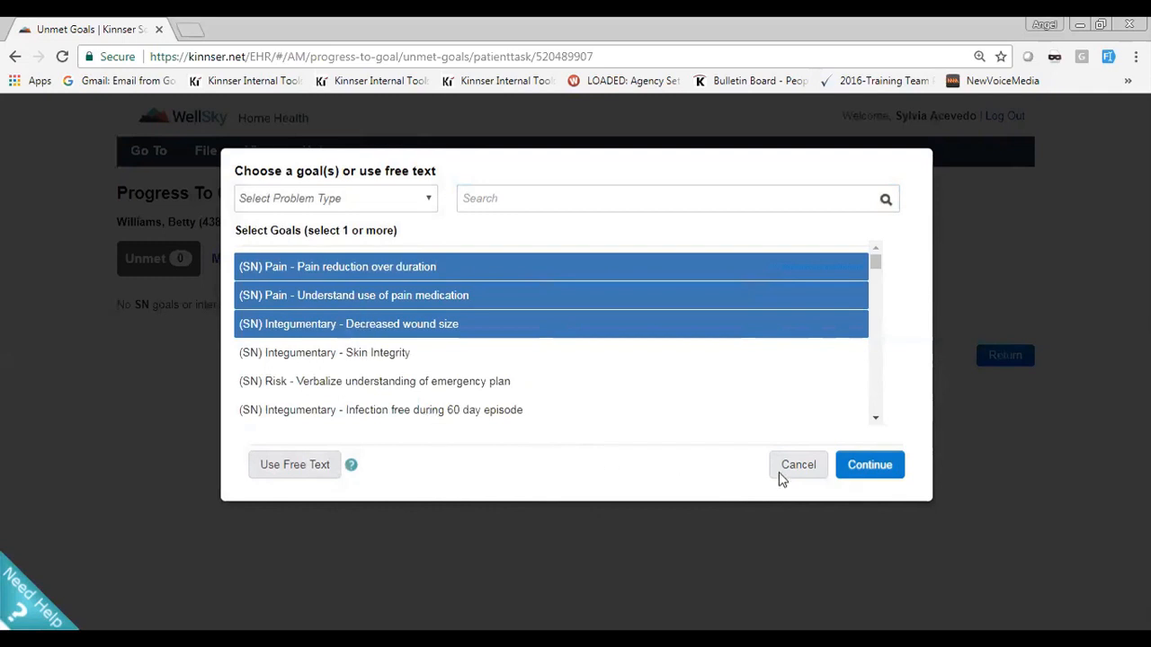
pyautogui.click(869, 464)
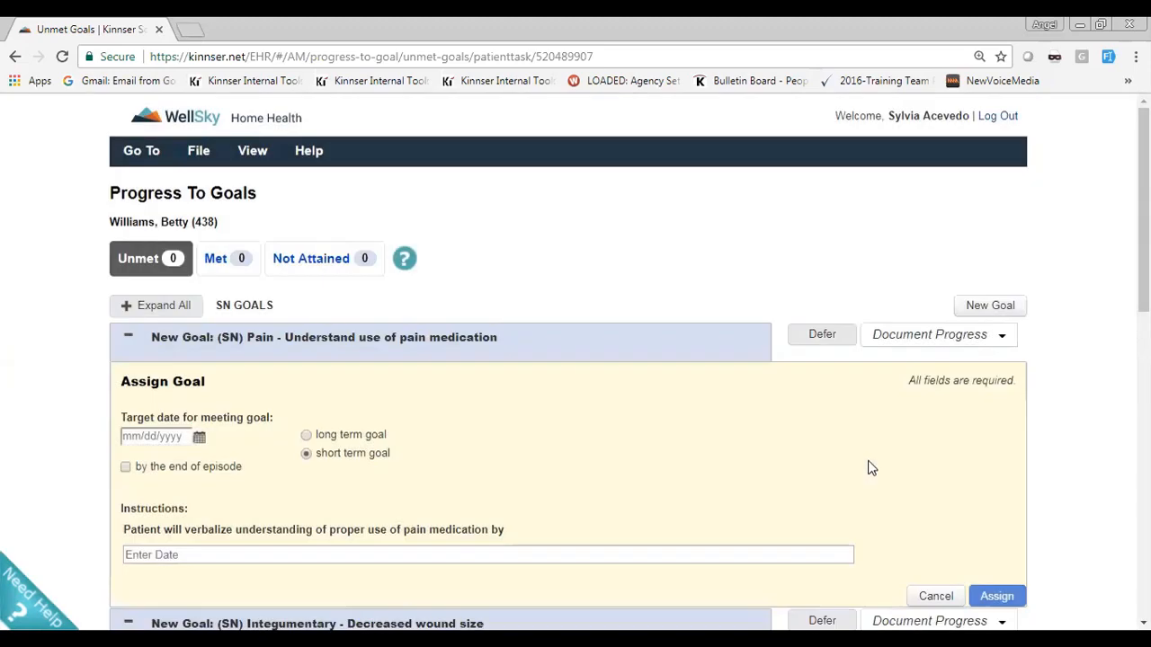
# Examine the Assign Goal form for Understand use of pain medication and browse the months in its target date calendar
pyautogui.scroll(-7, 379, 342)
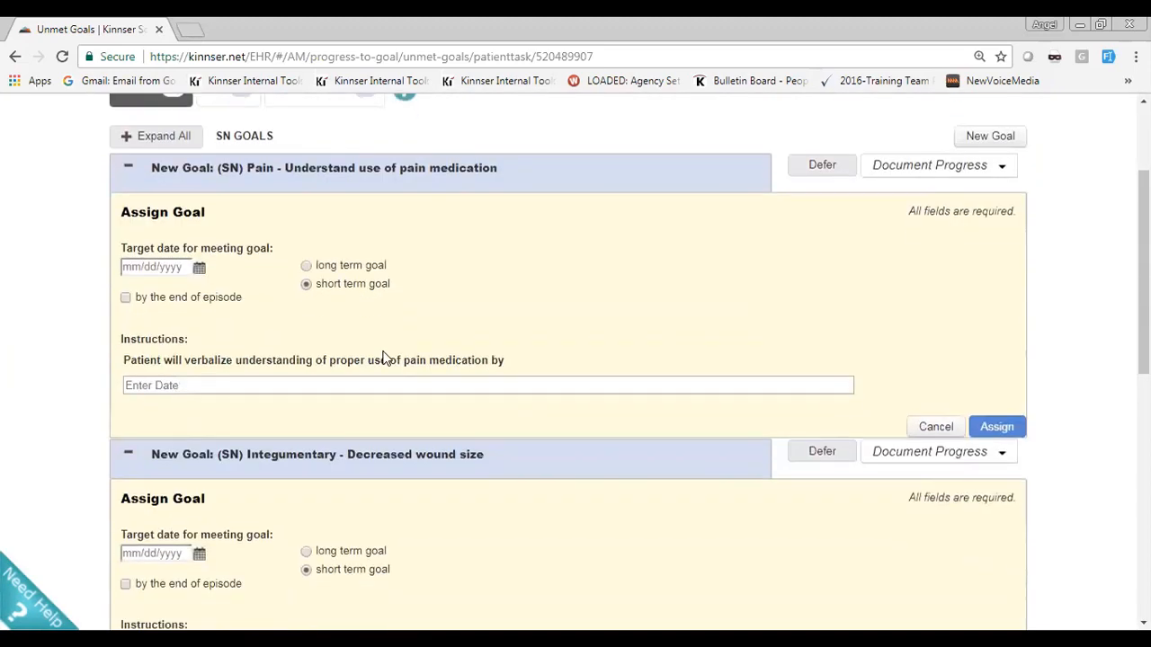
pyautogui.scroll(8, 385, 342)
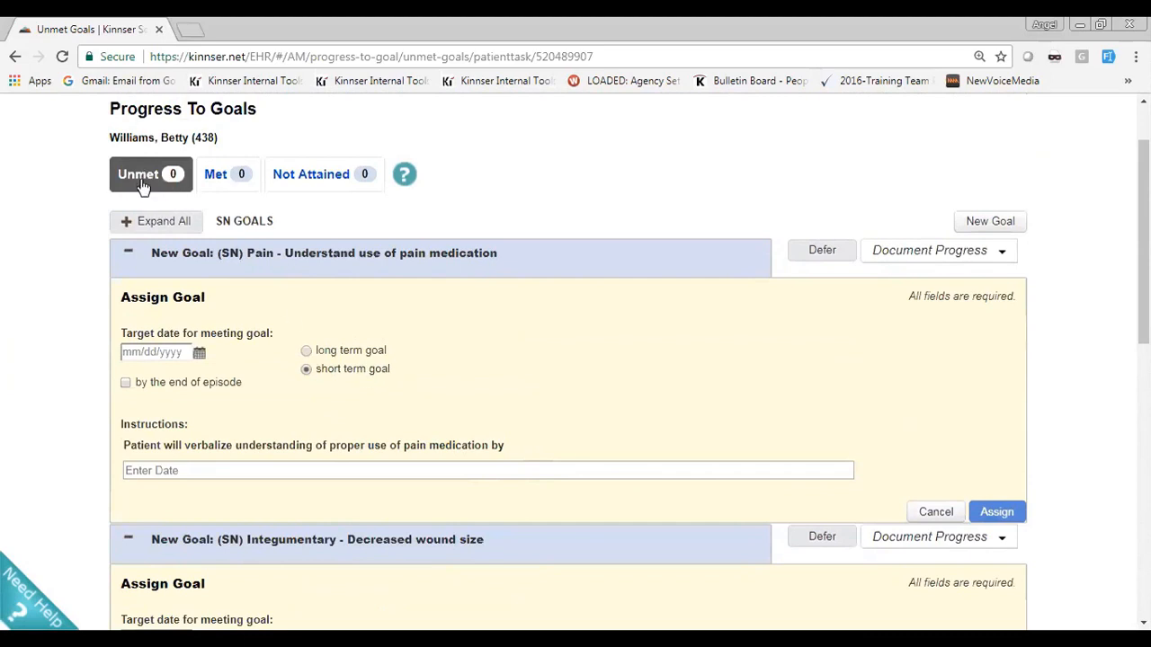
pyautogui.moveTo(269, 332); pyautogui.dragTo(121, 337)
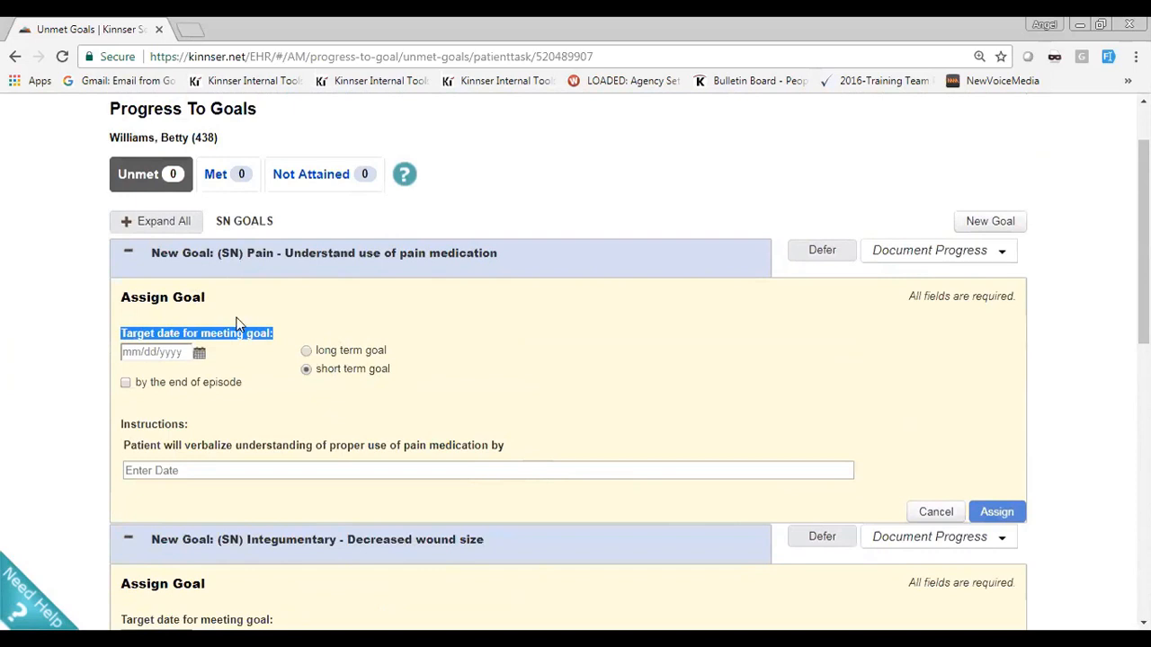
pyautogui.click(200, 354)
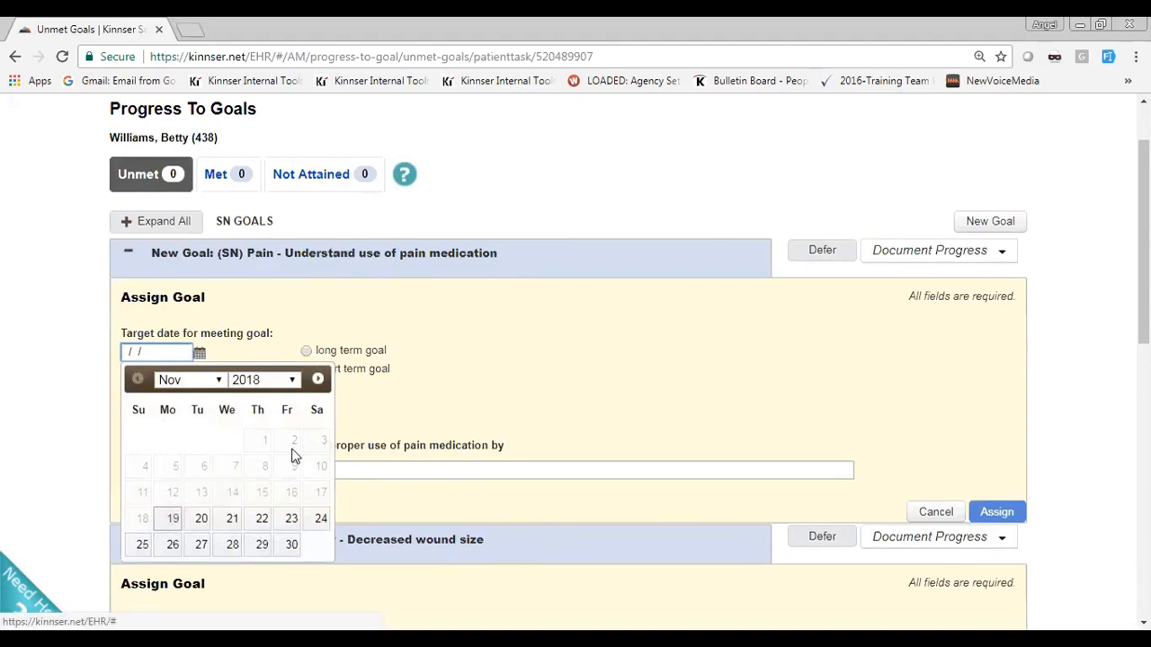
pyautogui.click(318, 381)
pyautogui.click(318, 380)
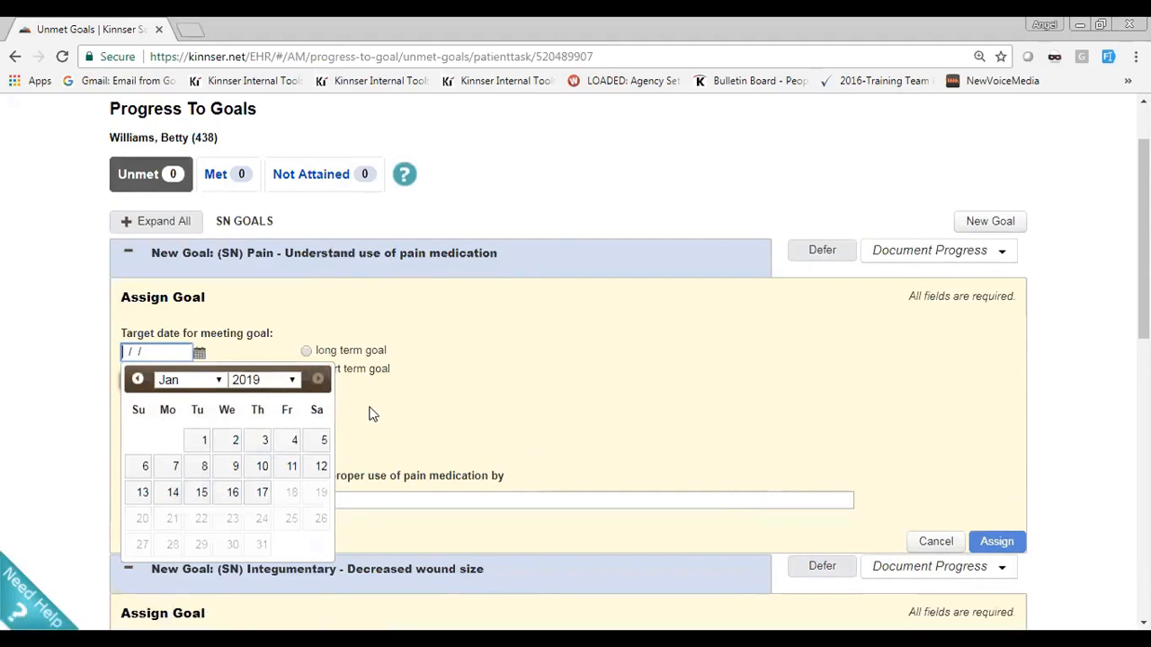
pyautogui.click(418, 415)
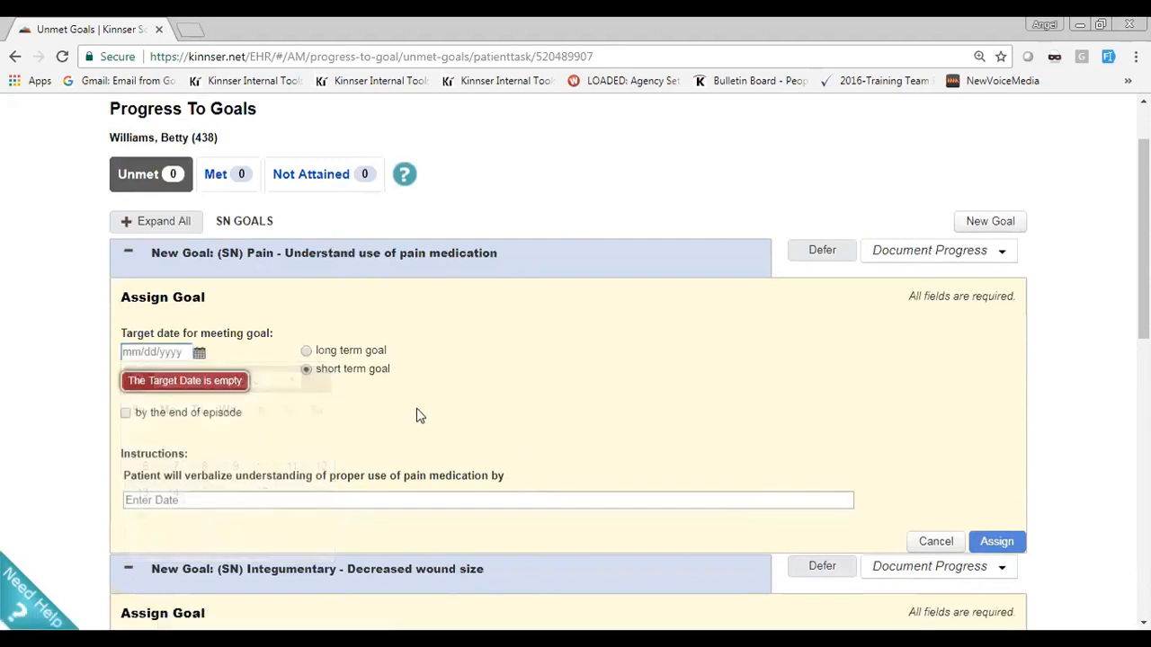
# Target the pain medication goal for the end of the episode as a long term goal and try to assign it
pyautogui.moveTo(241, 413); pyautogui.dragTo(153, 423)
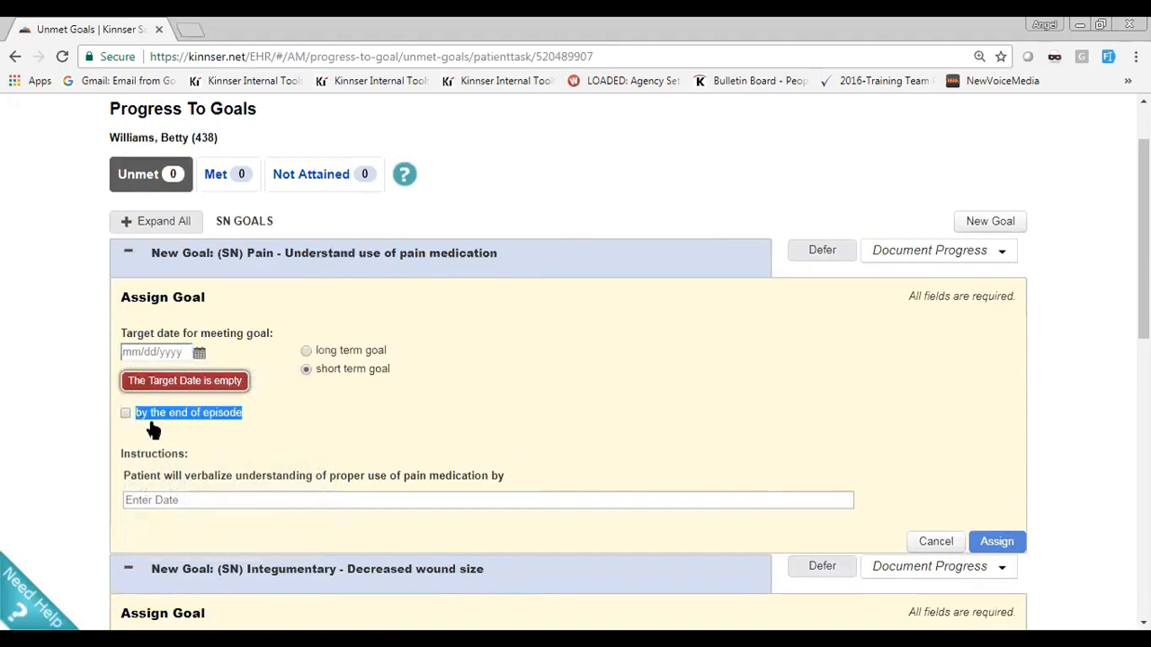
pyautogui.click(264, 416)
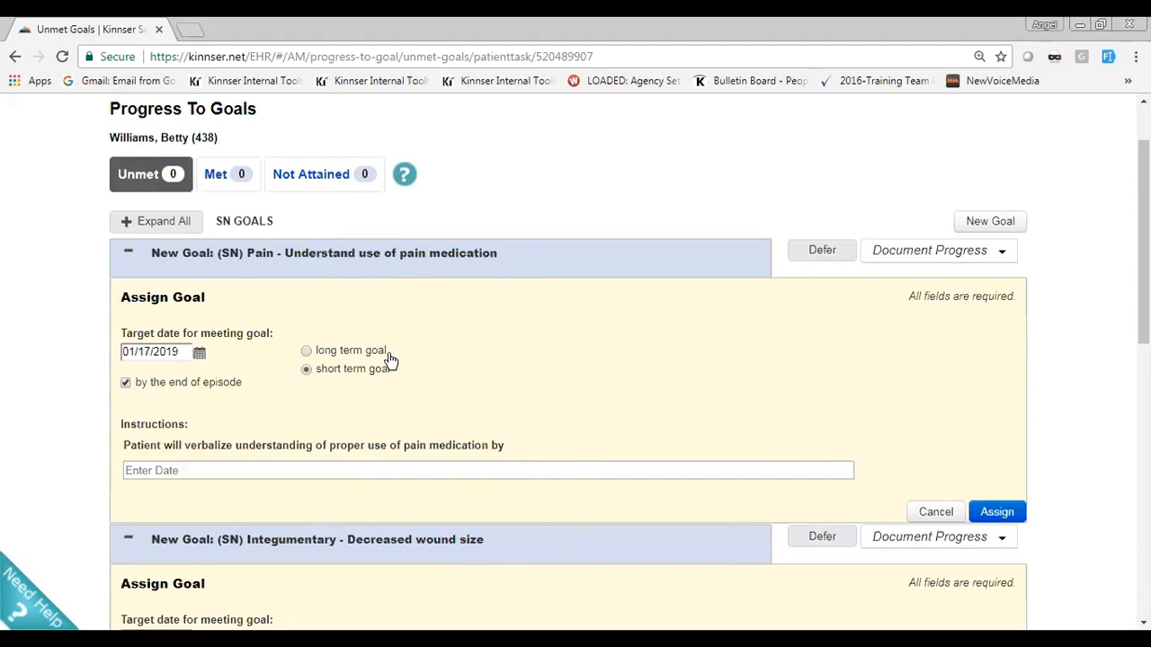
pyautogui.click(305, 351)
pyautogui.click(997, 512)
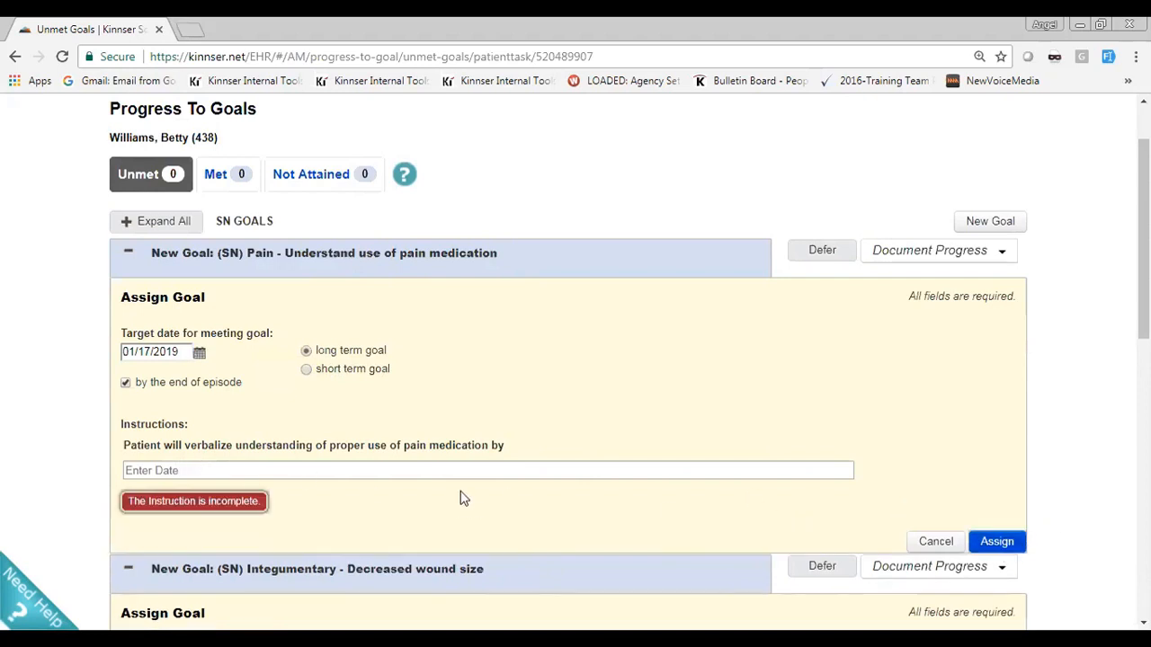
# Complete the pain medication goal's instruction with the date 01/17/2018 and assign the goal
pyautogui.click(384, 470)
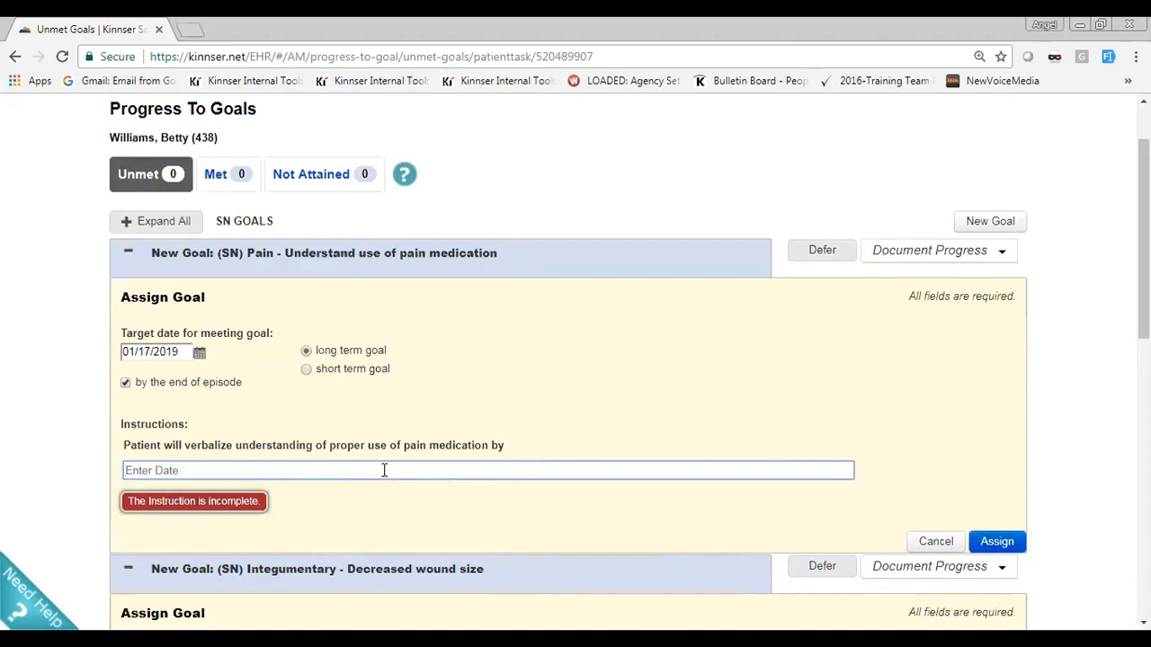
pyautogui.write('01/17/2018')
pyautogui.click(999, 542)
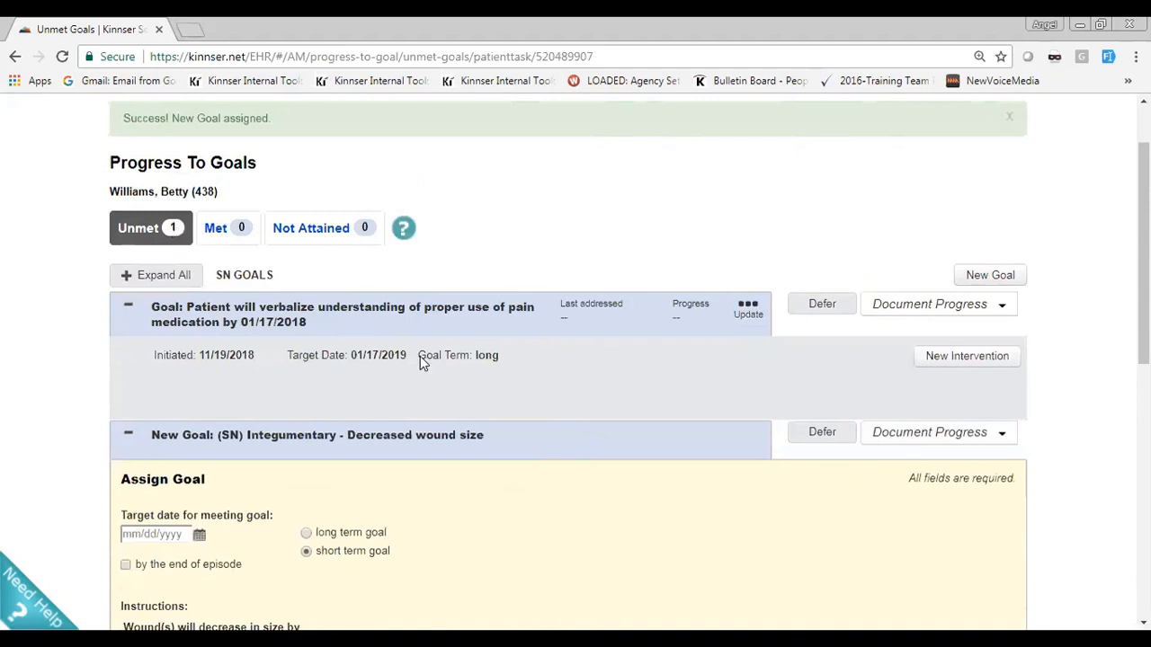
# Cancel the pending goal Pain reduction over duration instead of assigning it
pyautogui.scroll(-3, 432, 373)
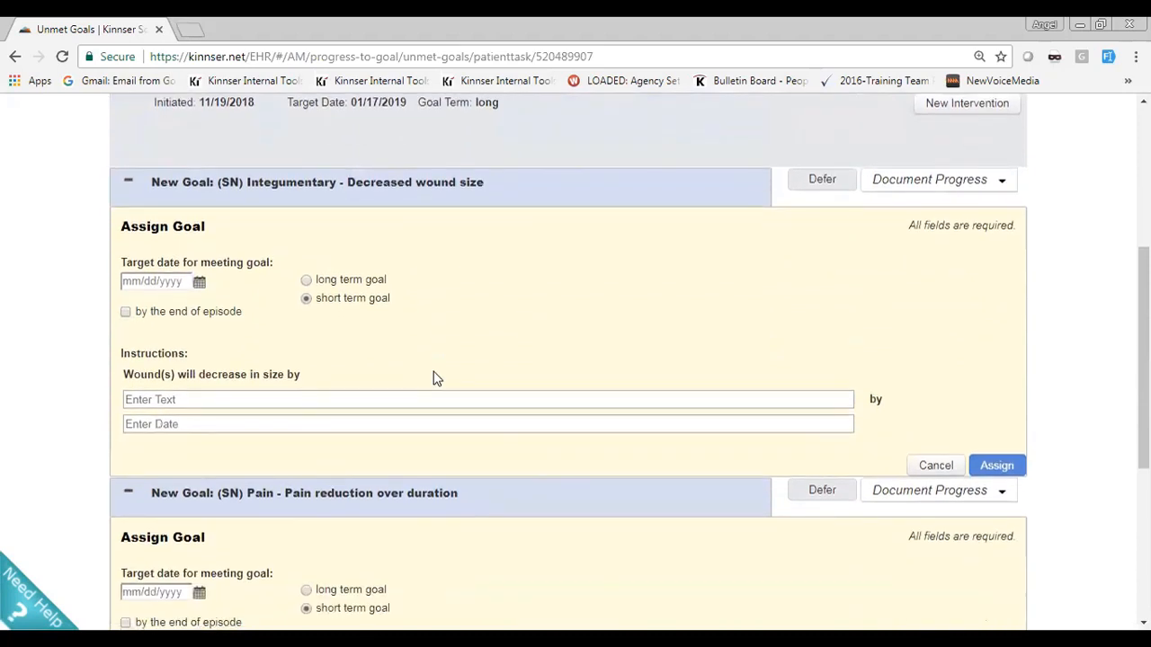
pyautogui.scroll(-3, 433, 378)
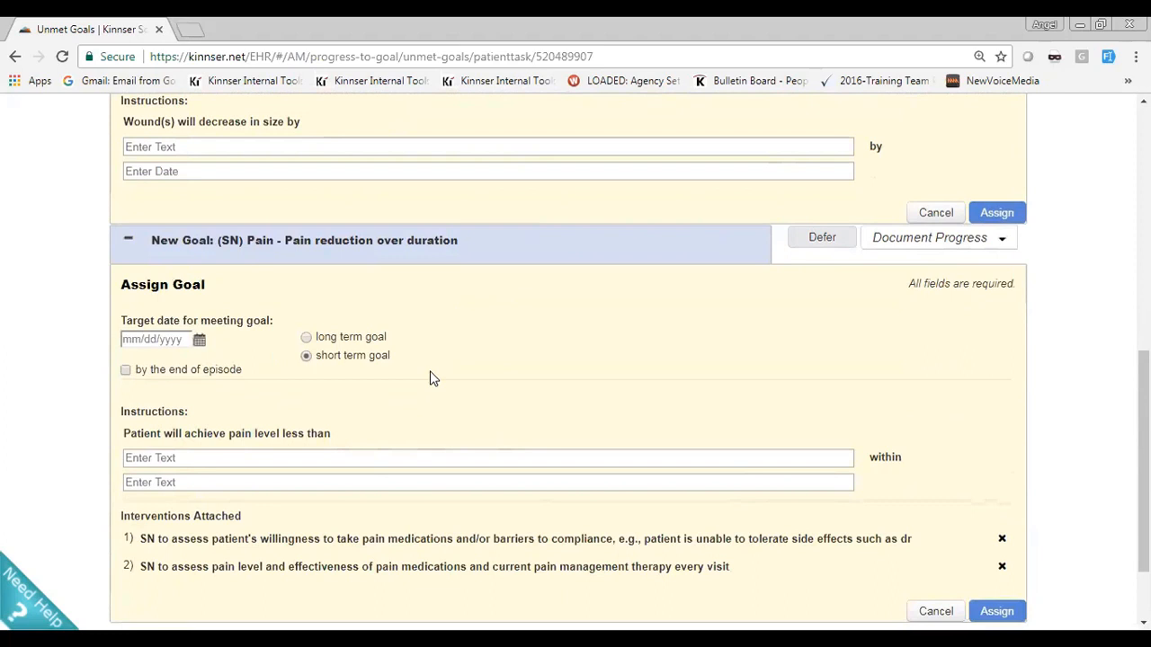
pyautogui.click(935, 613)
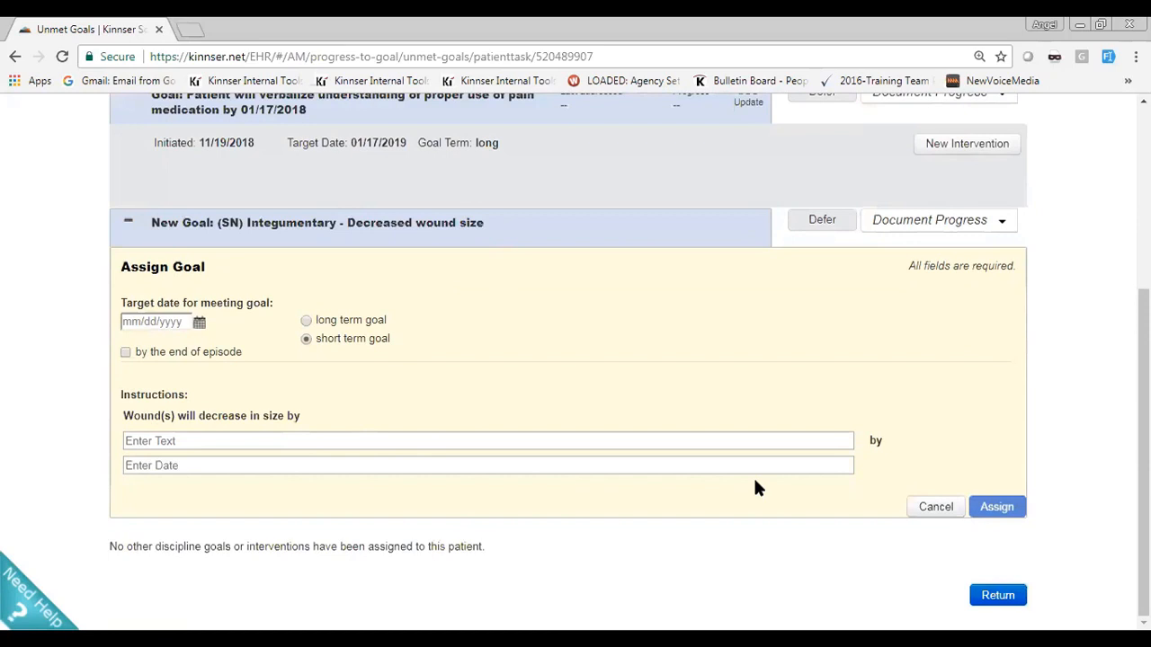
# Set the target date of the Decreased wound size goal to 11/30/2018
pyautogui.scroll(1, 753, 486)
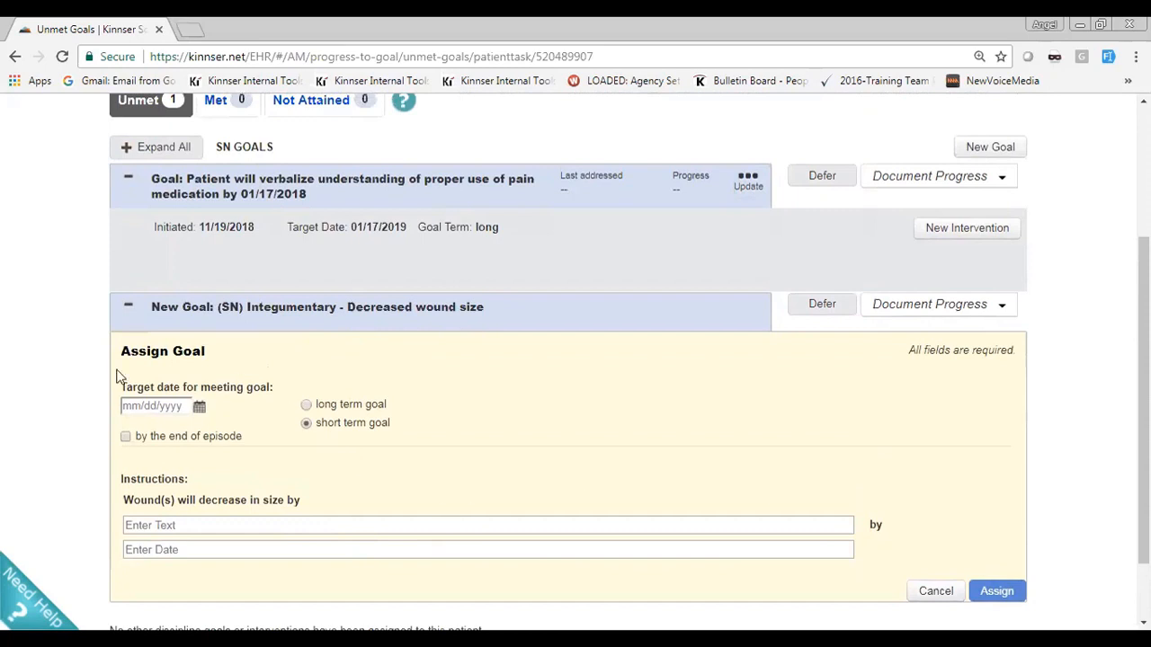
pyautogui.click(199, 406)
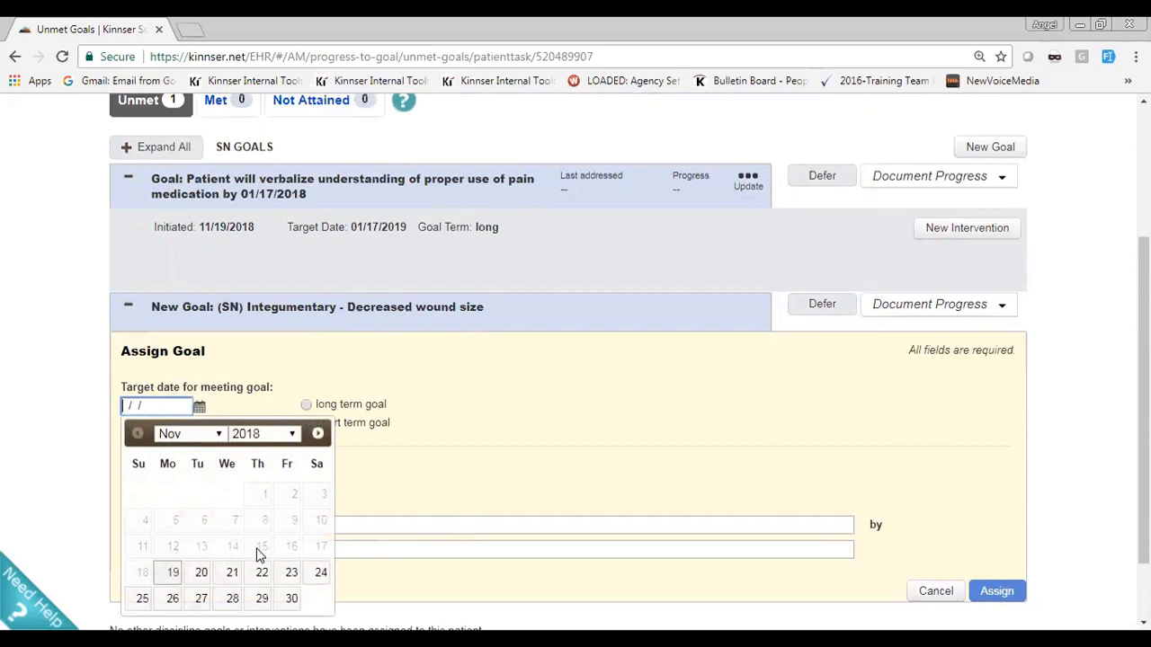
pyautogui.click(292, 598)
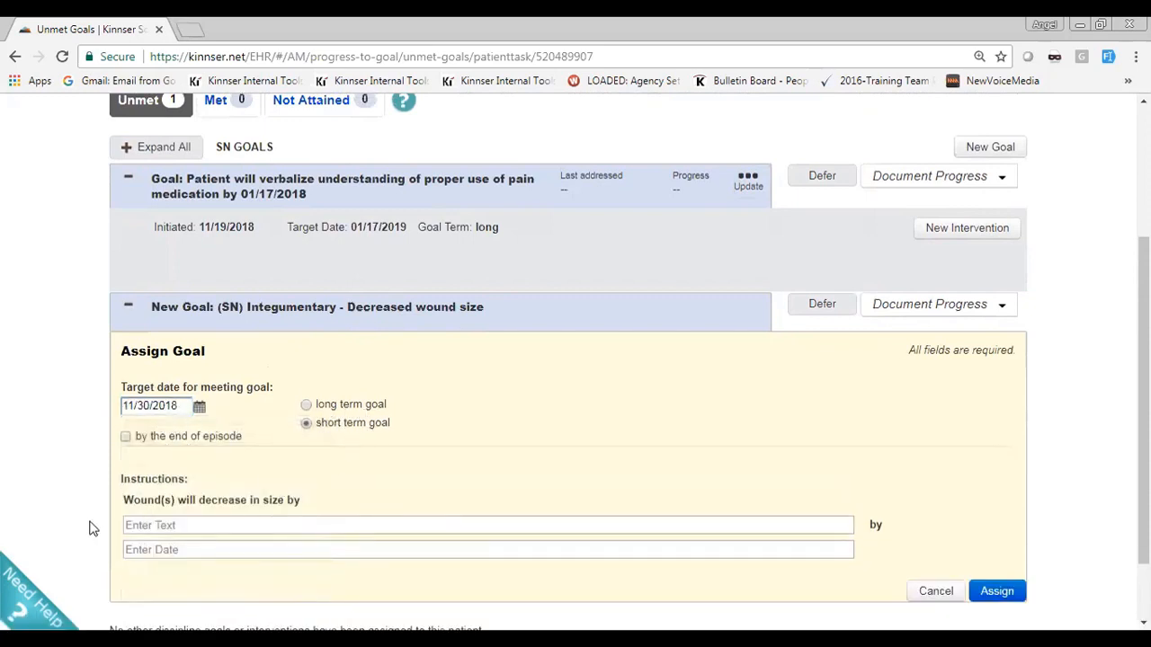
# Complete the wound goal's instructions with a size decrease of 2" to 1" by 11/30/2018 and assign the goal
pyautogui.click(222, 533)
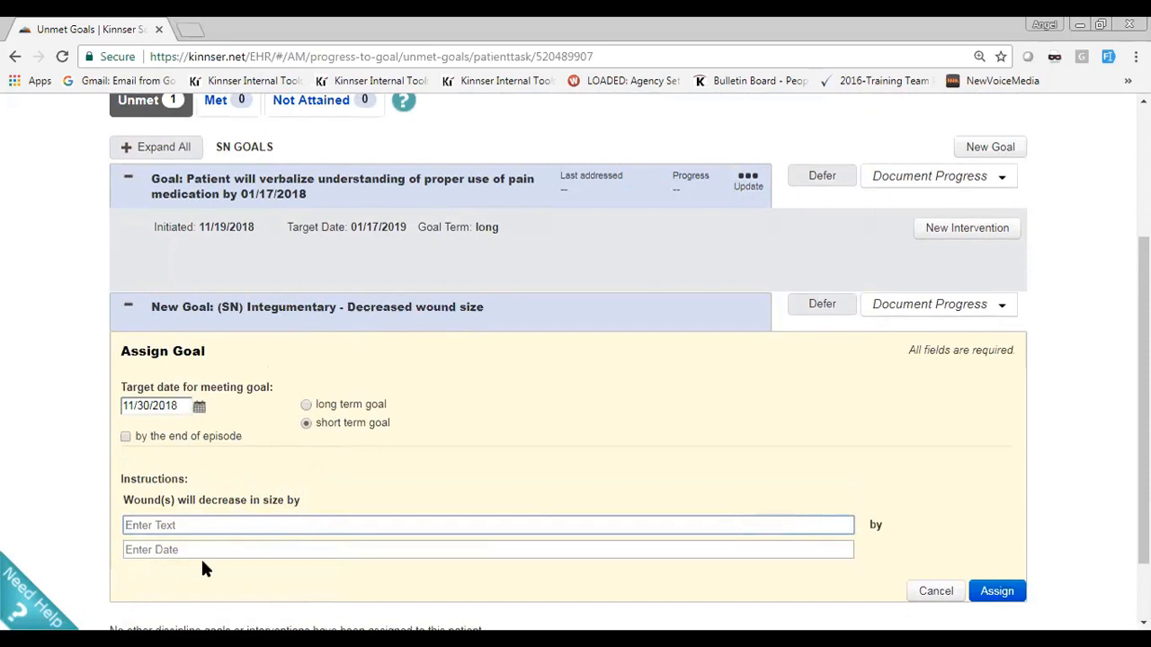
pyautogui.write('2" to 1"')
pyautogui.click(204, 555)
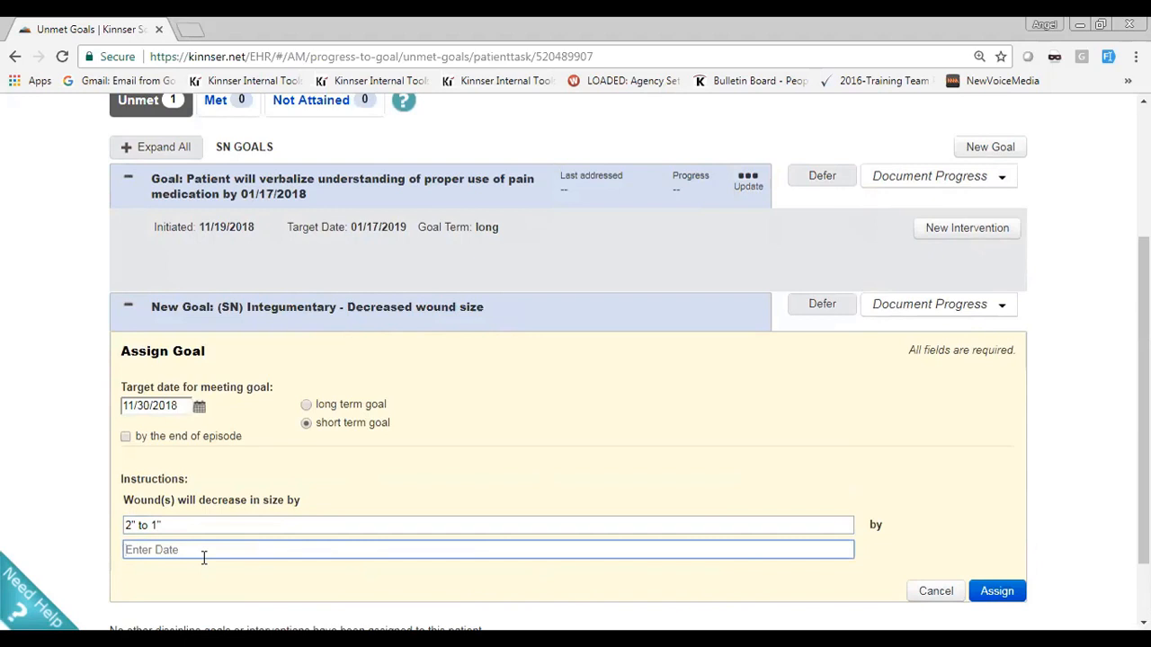
pyautogui.write('11/30/')
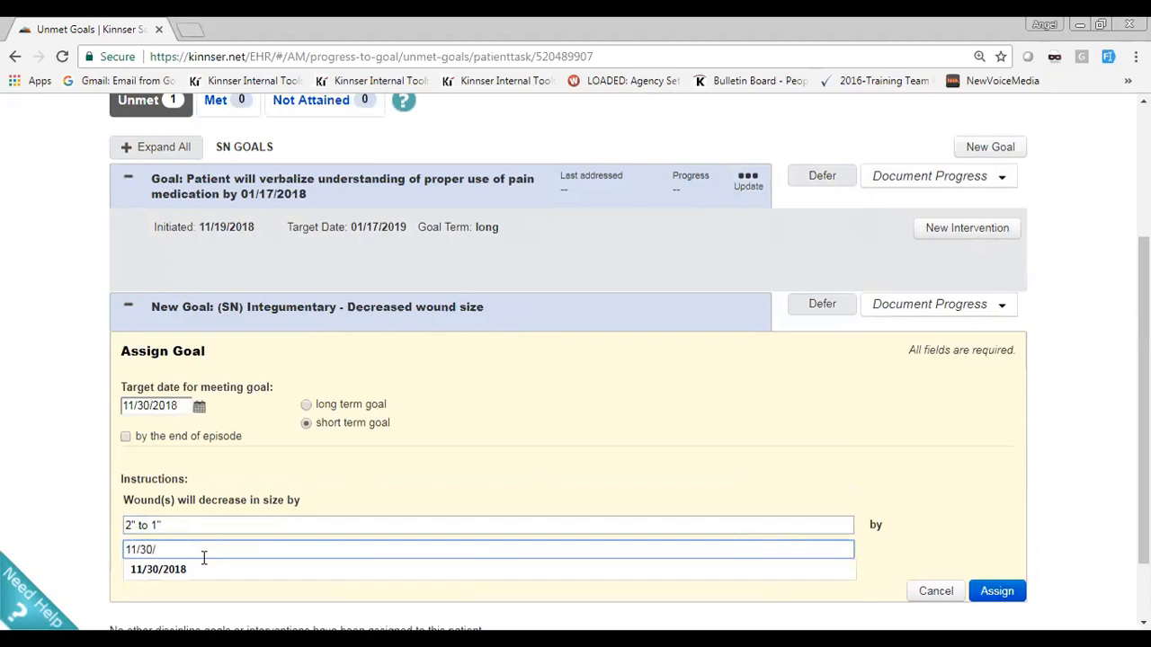
pyautogui.write('2018')
pyautogui.click(996, 591)
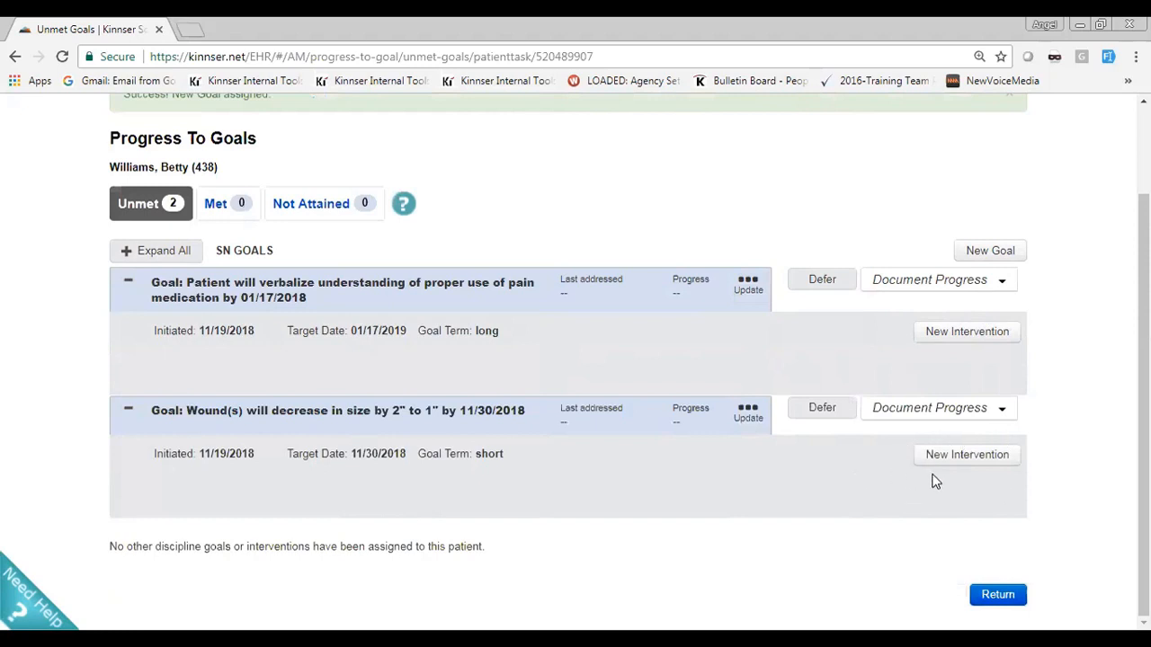
# For the pain medication goal, search interventions for SN and choose Assess effectiveness of pain medications and Assess patient willingness or toleration for pain medication
pyautogui.click(962, 340)
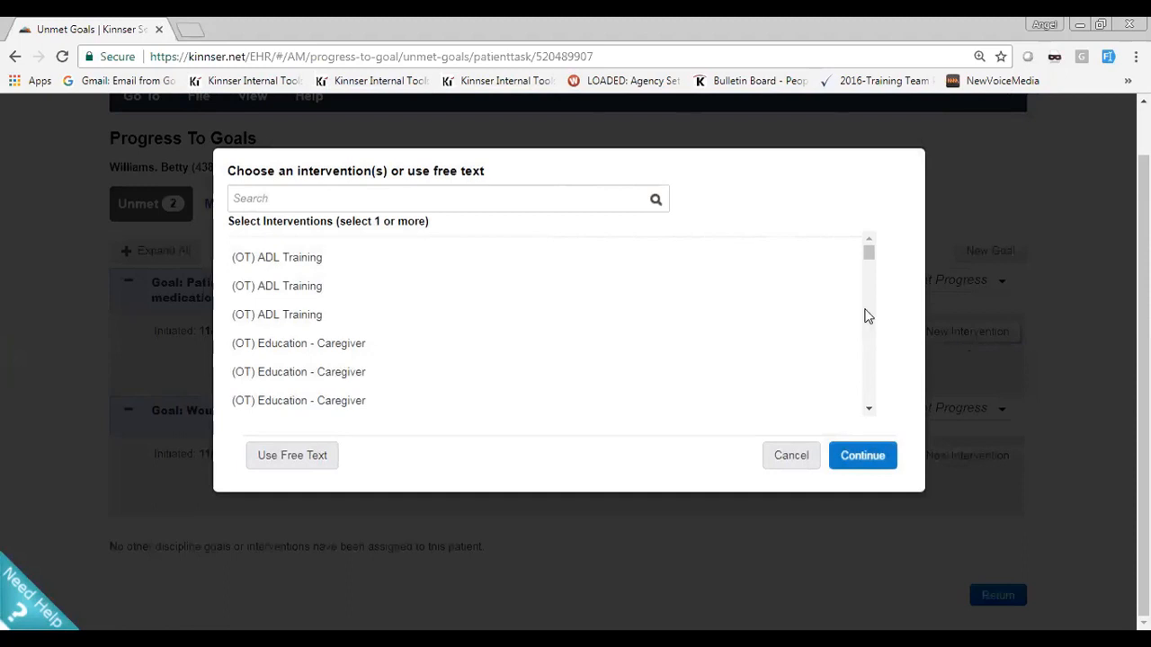
pyautogui.click(397, 194)
pyautogui.write('SN')
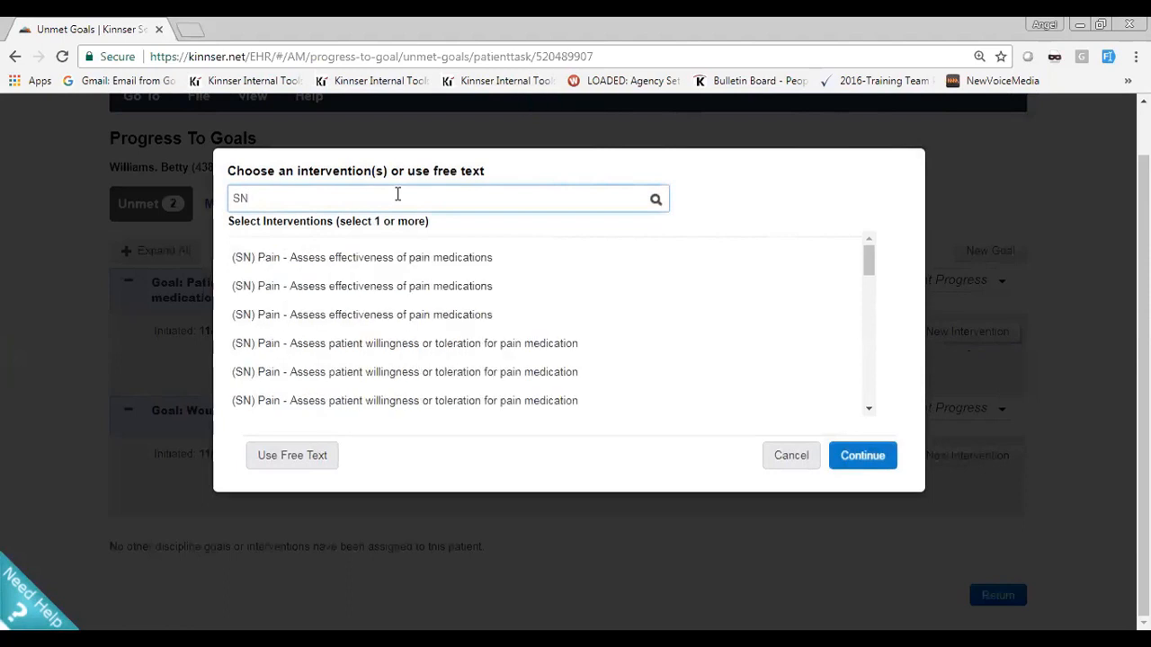
pyautogui.click(451, 261)
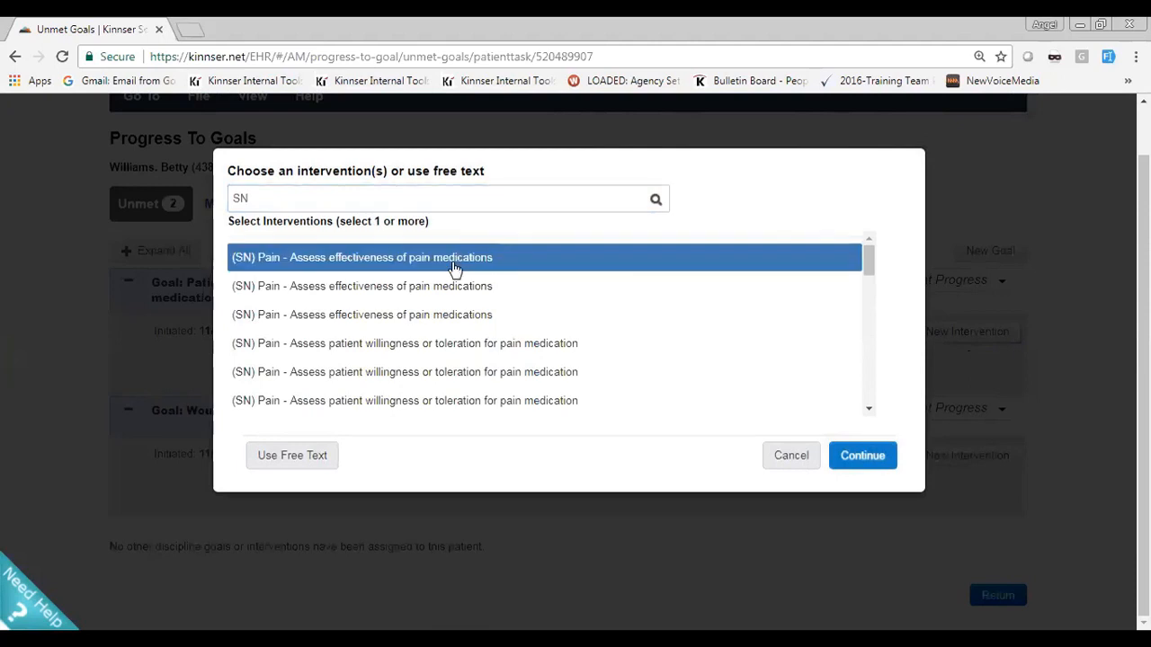
pyautogui.click(451, 346)
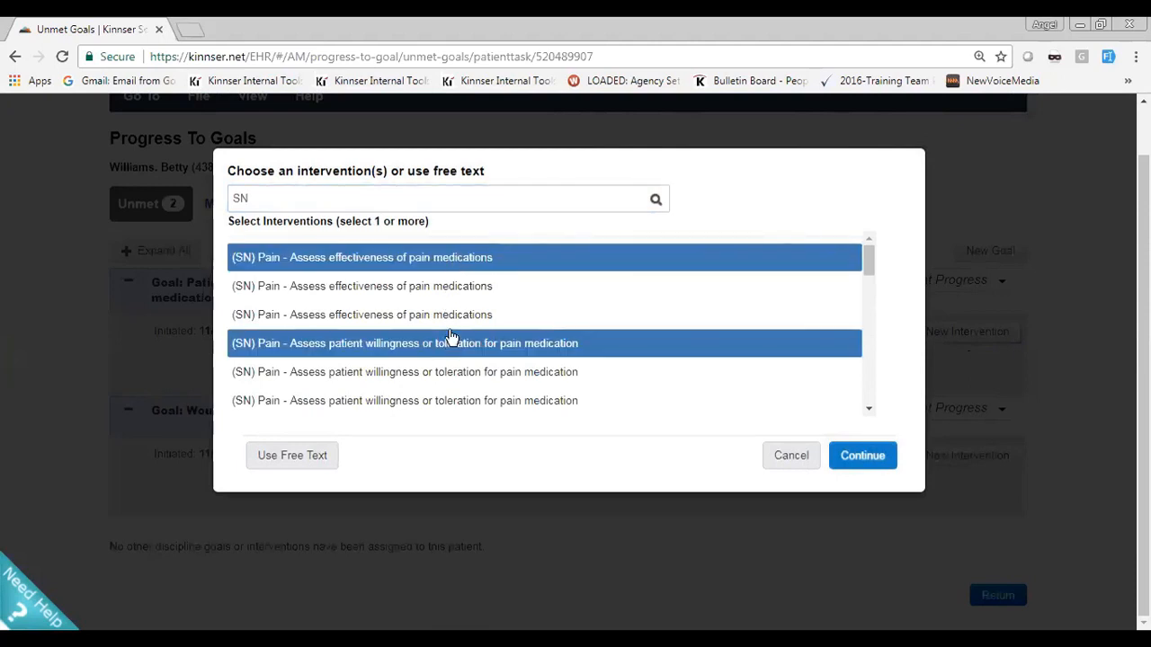
pyautogui.click(881, 454)
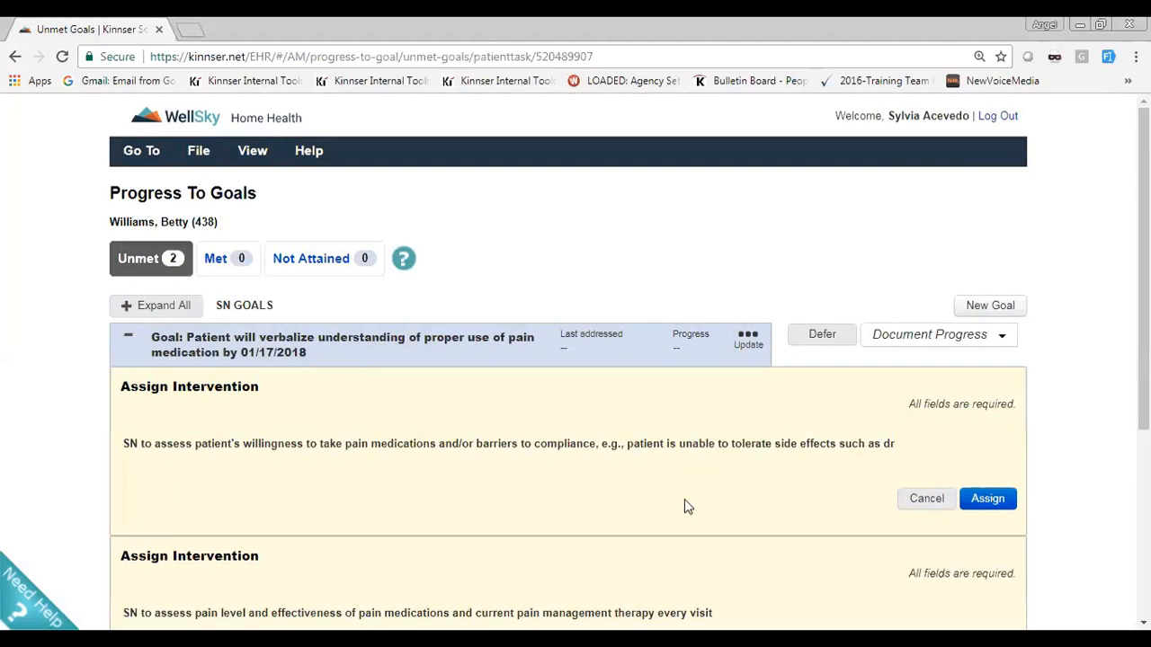
# Assign both chosen SN interventions, on willingness to take pain medications and on pain level, to the pain medication goal
pyautogui.scroll(-2, 194, 409)
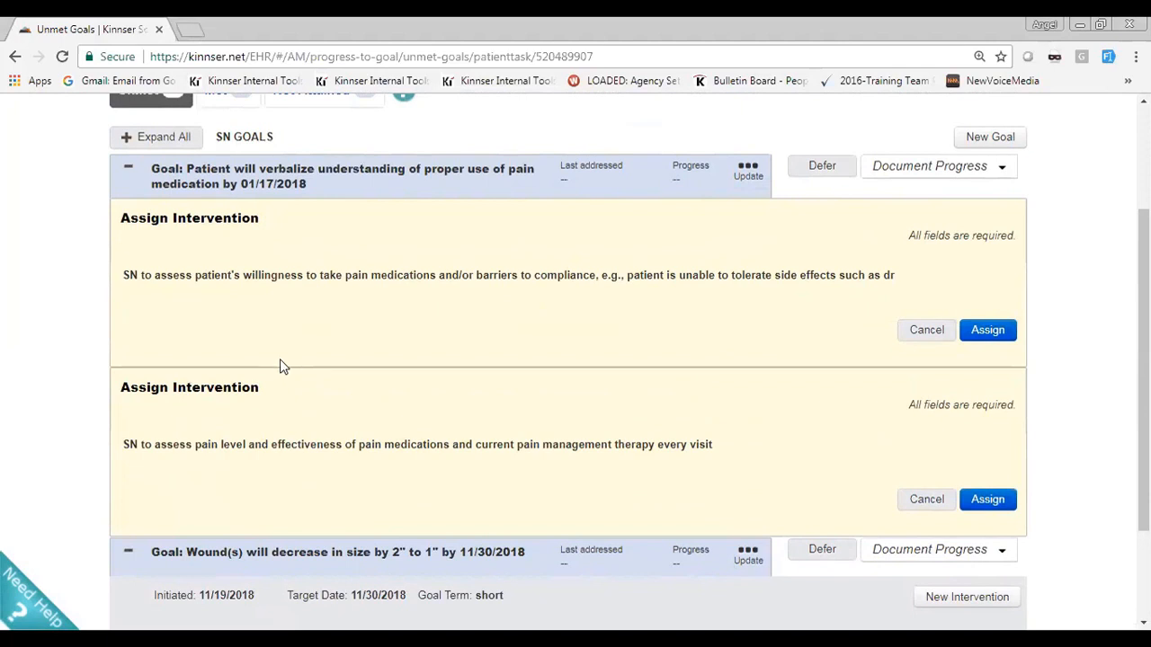
pyautogui.click(987, 332)
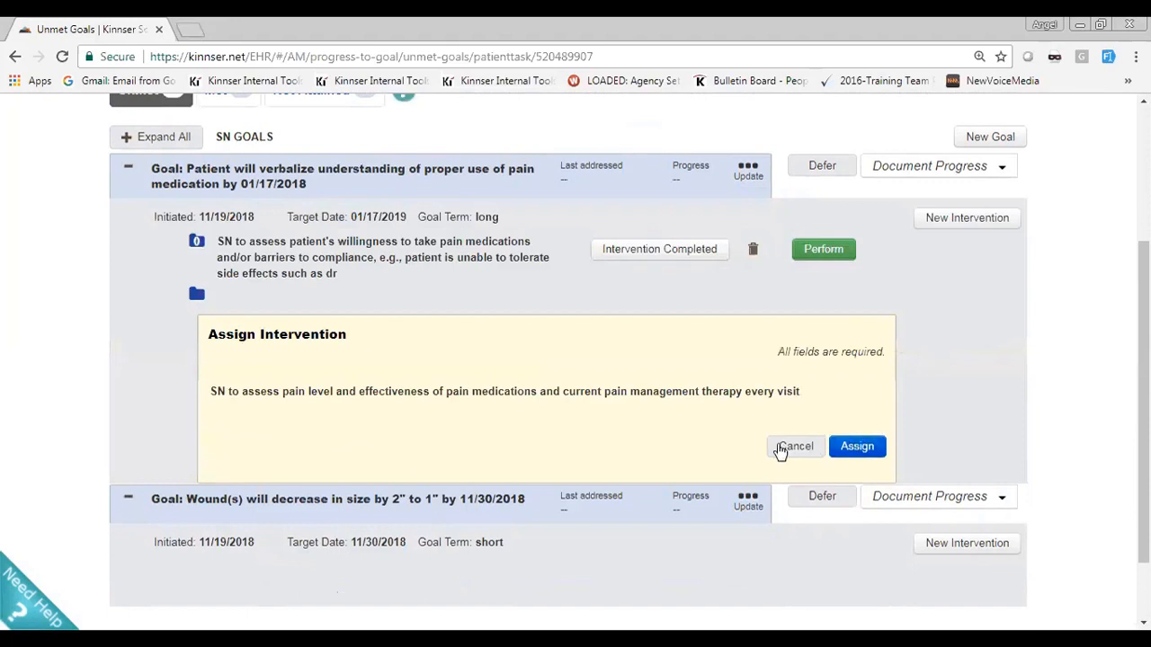
pyautogui.click(858, 447)
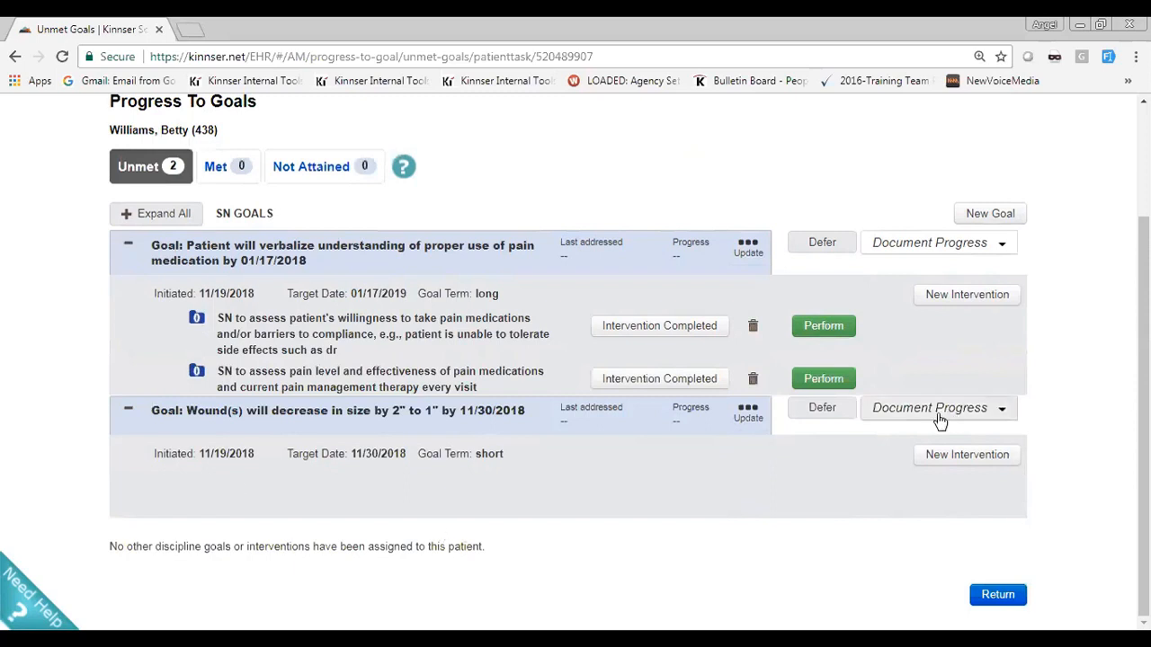
# Assign the free text intervention "allow us to enter our intervention for patient" to the wound size goal
pyautogui.click(971, 456)
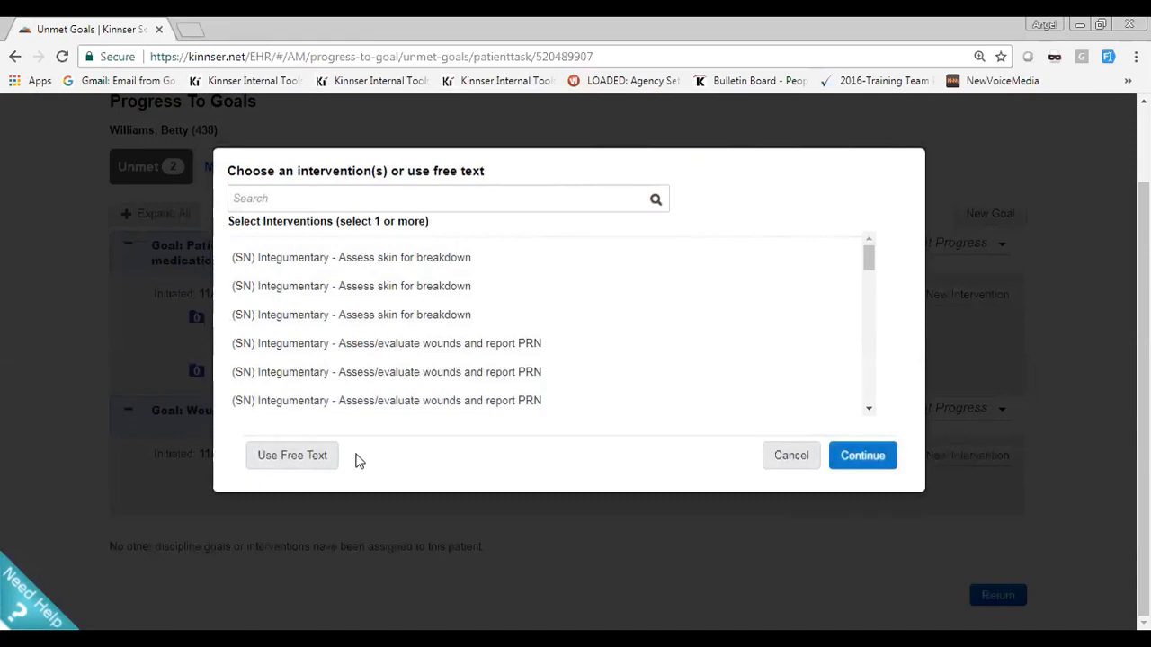
pyautogui.click(297, 460)
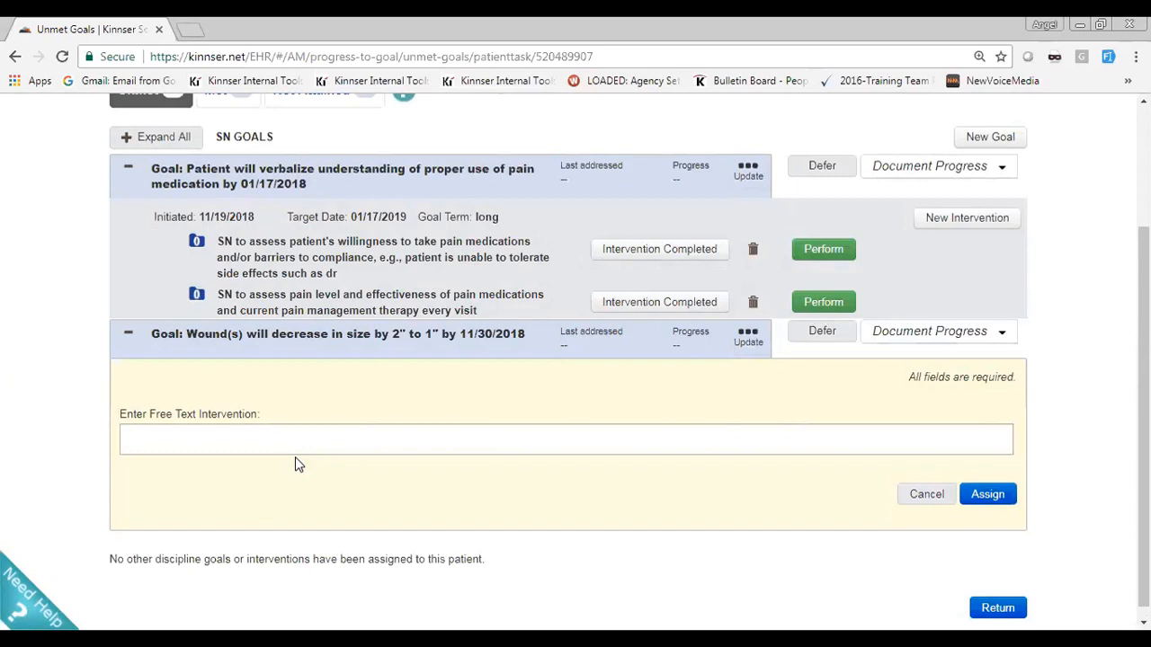
pyautogui.click(296, 435)
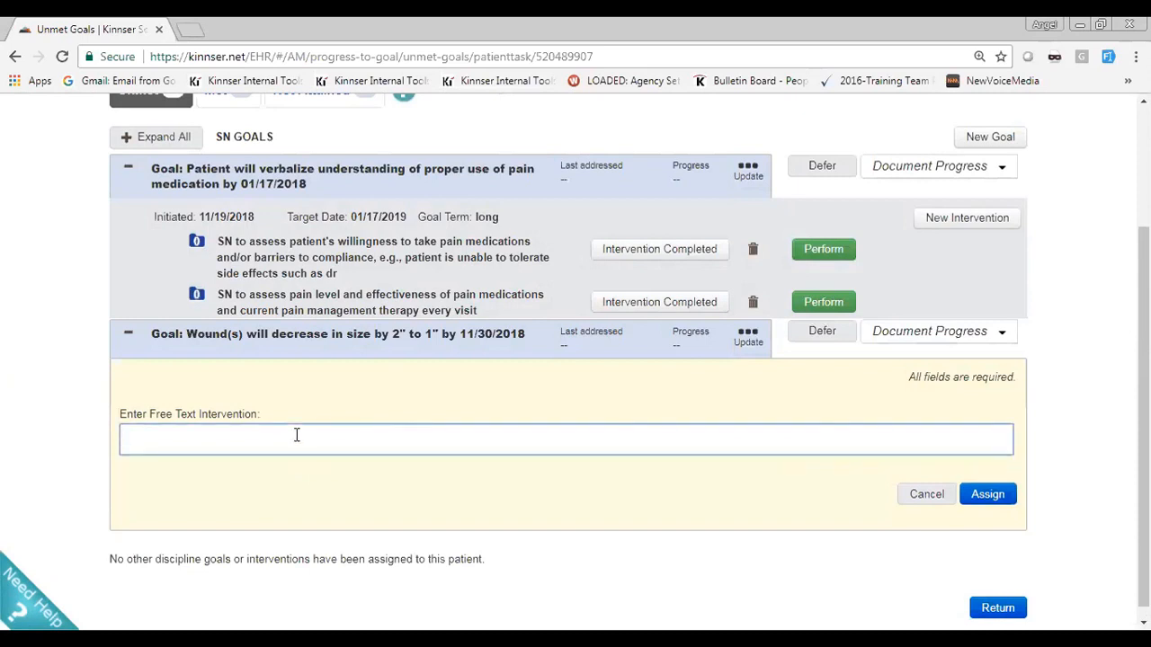
pyautogui.write('allow us to enter our interv')
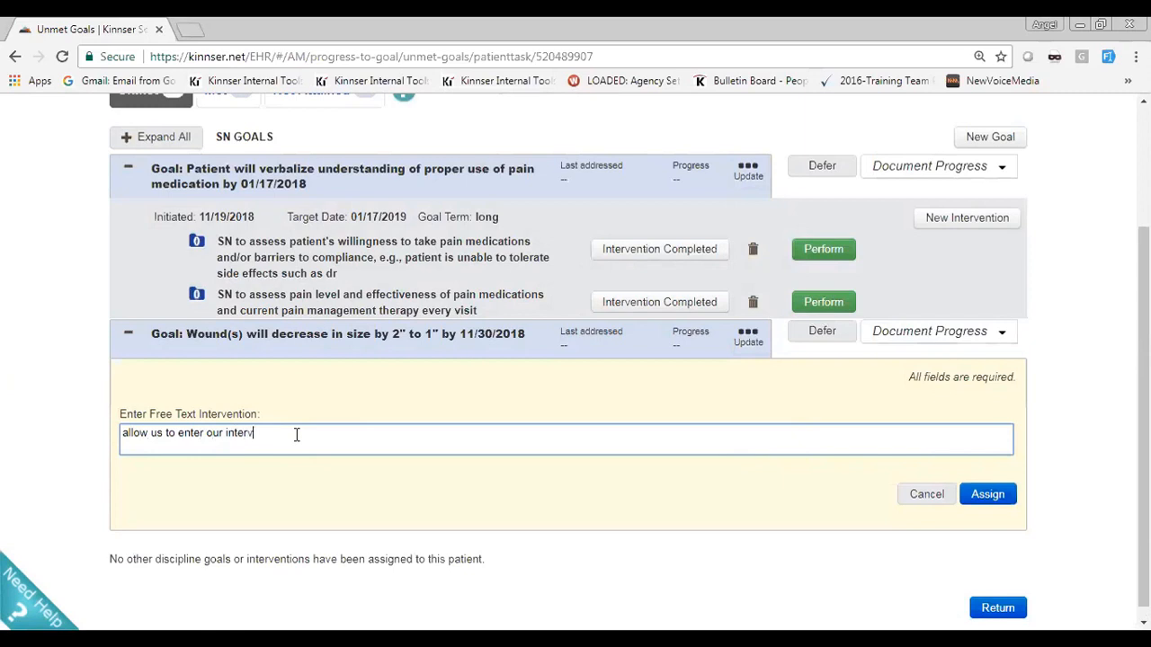
pyautogui.write('ention for o')
pyautogui.press('BackSpace')
pyautogui.write('patietn')
pyautogui.press('BackSpace')
pyautogui.press('BackSpace')
pyautogui.write('nt')
pyautogui.click(1009, 502)
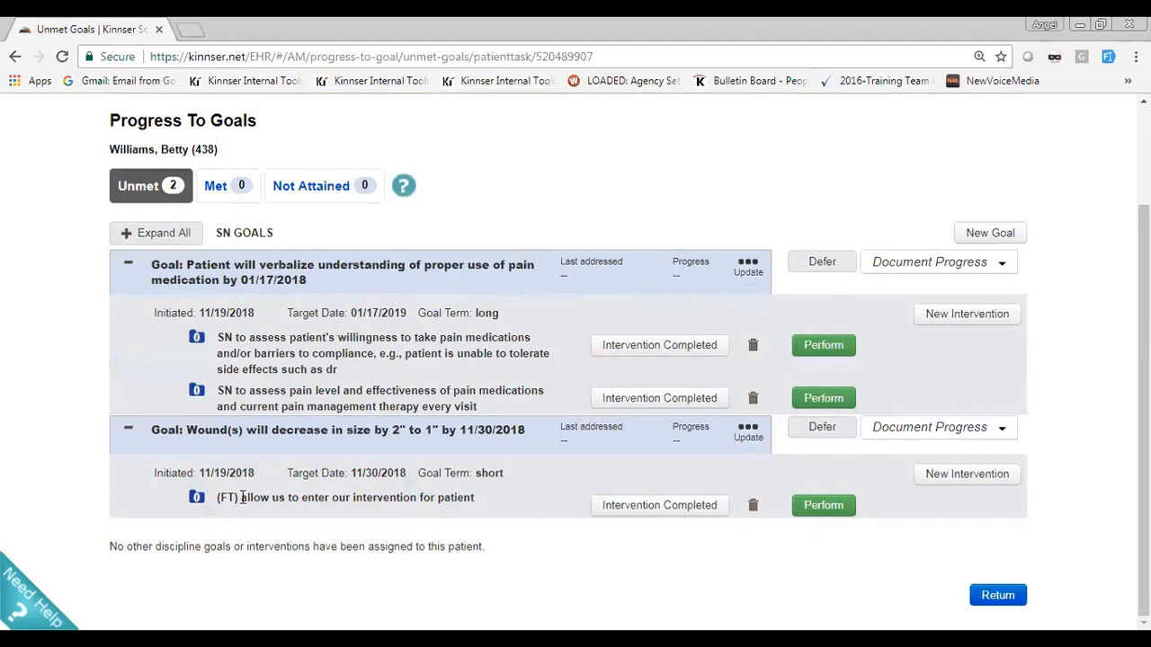
pyautogui.moveTo(242, 497); pyautogui.dragTo(220, 501)
# Start a new free text goal with its target date by the end of episode and set it as a long term goal
pyautogui.click(973, 234)
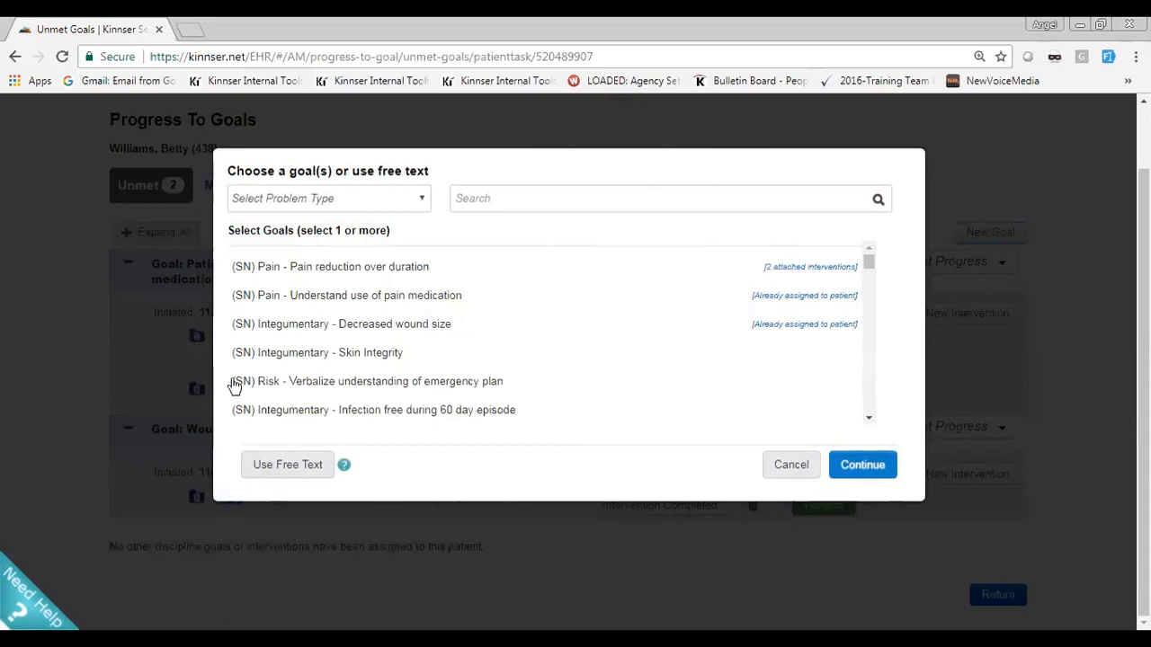
pyautogui.click(288, 465)
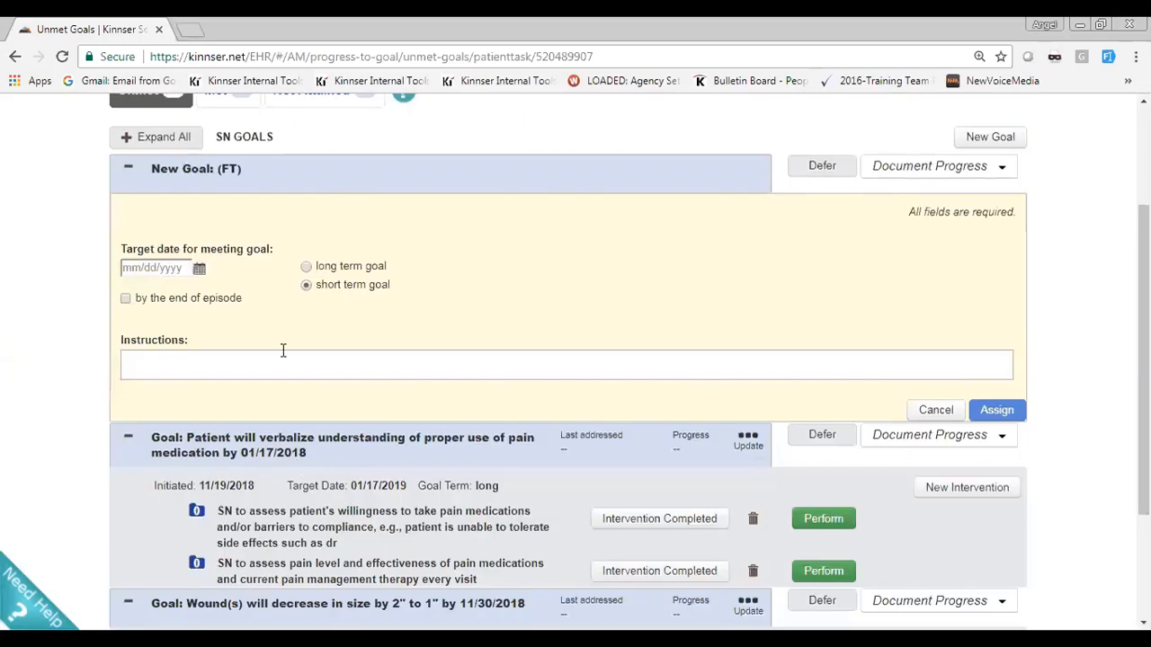
pyautogui.moveTo(245, 249); pyautogui.dragTo(123, 247)
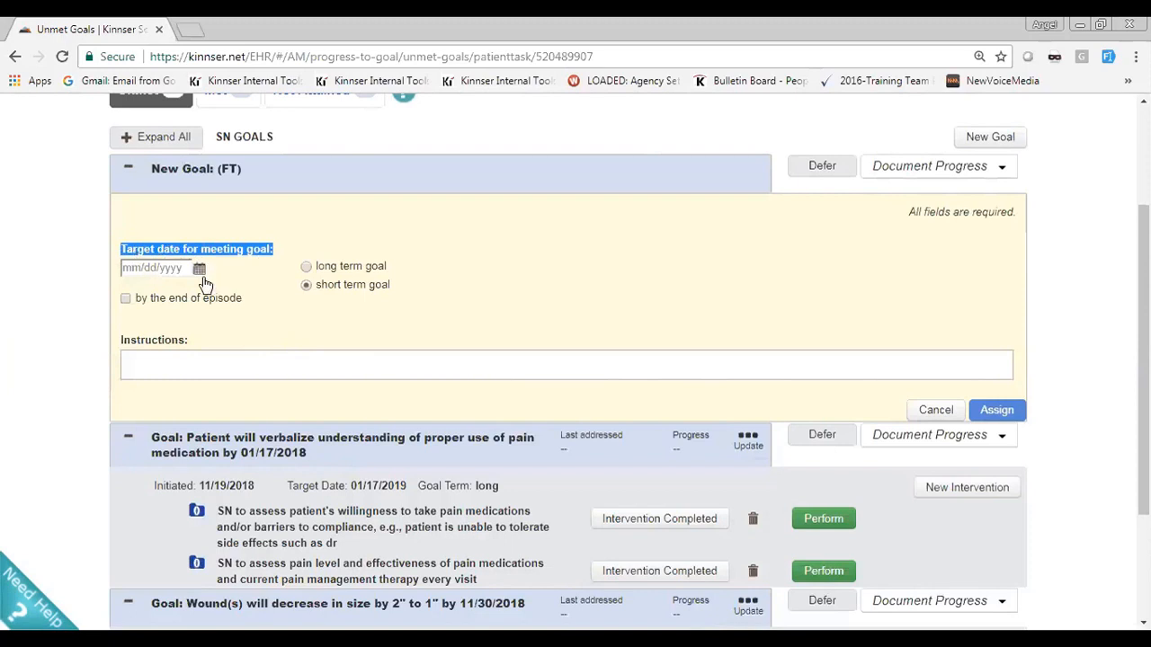
pyautogui.click(127, 299)
pyautogui.click(305, 267)
# Enter "Add your patients goal" as the free text goal's instructions and assign the goal
pyautogui.click(263, 352)
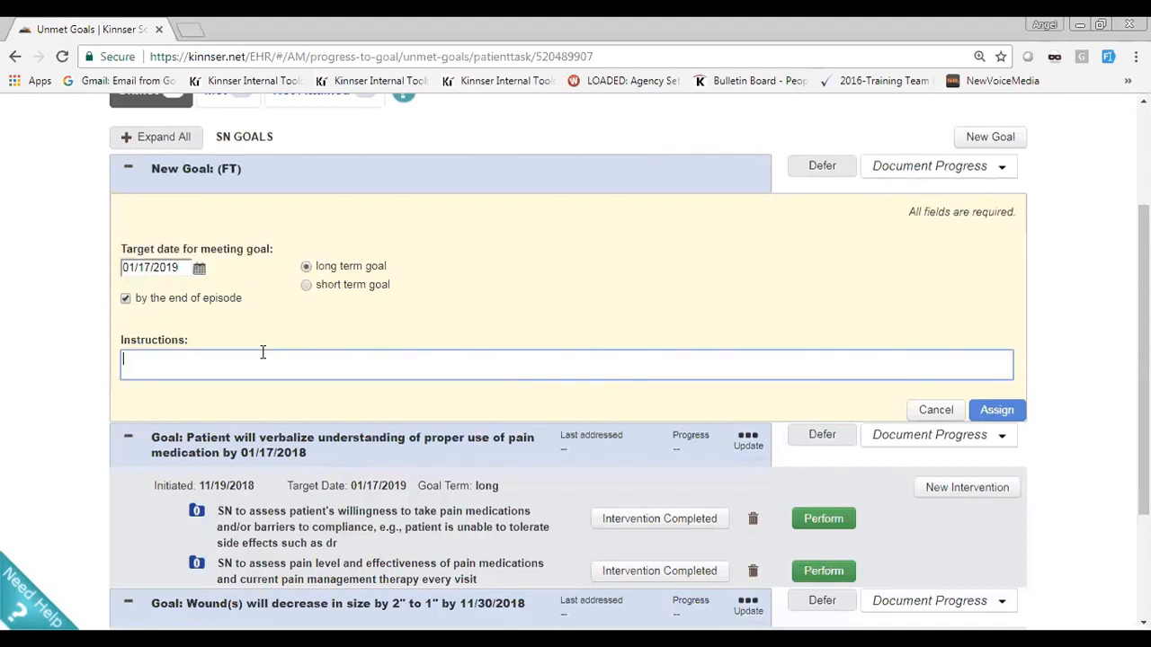
pyautogui.write('Add your g')
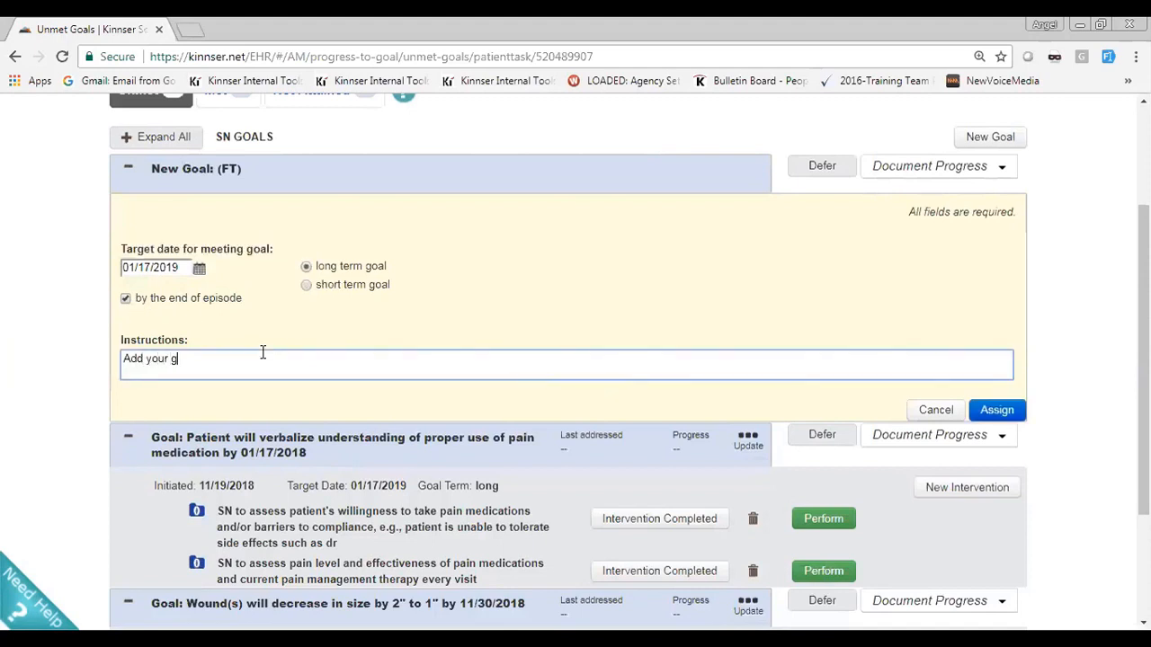
pyautogui.press('BackSpace')
pyautogui.write('patietn')
pyautogui.press('BackSpace')
pyautogui.press('BackSpace')
pyautogui.write('nts ga')
pyautogui.press('BackSpace')
pyautogui.write('oal')
pyautogui.click(1014, 411)
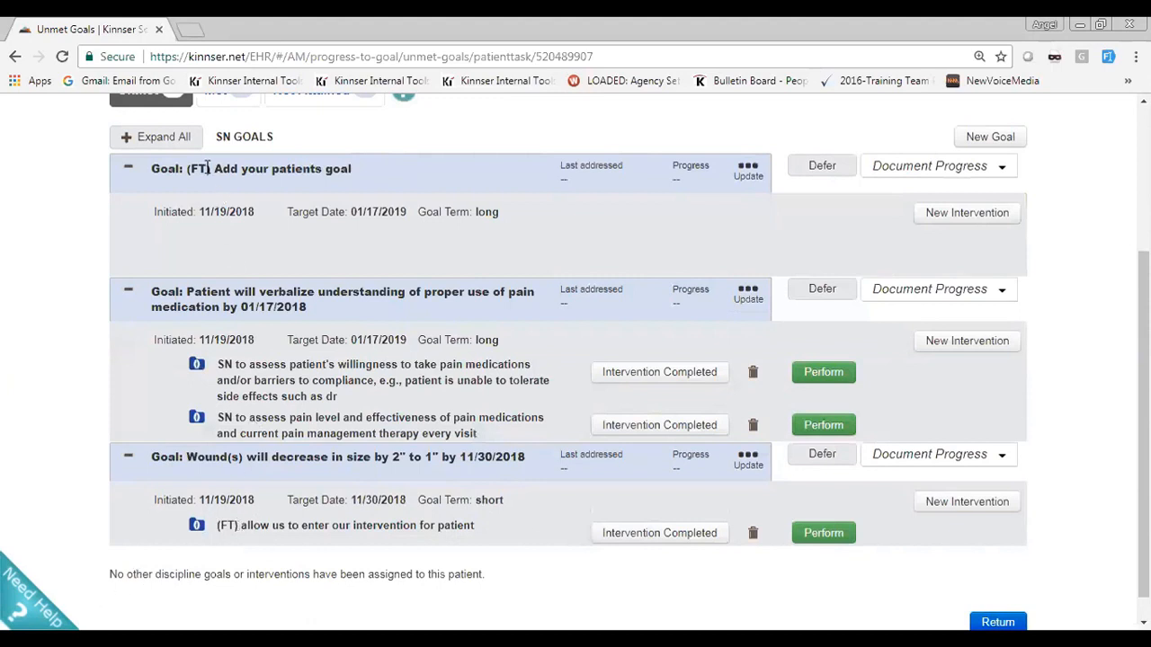
pyautogui.moveTo(209, 169); pyautogui.dragTo(187, 179)
# For the free text goal, search interventions for SN and assign ADL/IADLs - Assess compliance with home exercise
pyautogui.click(978, 223)
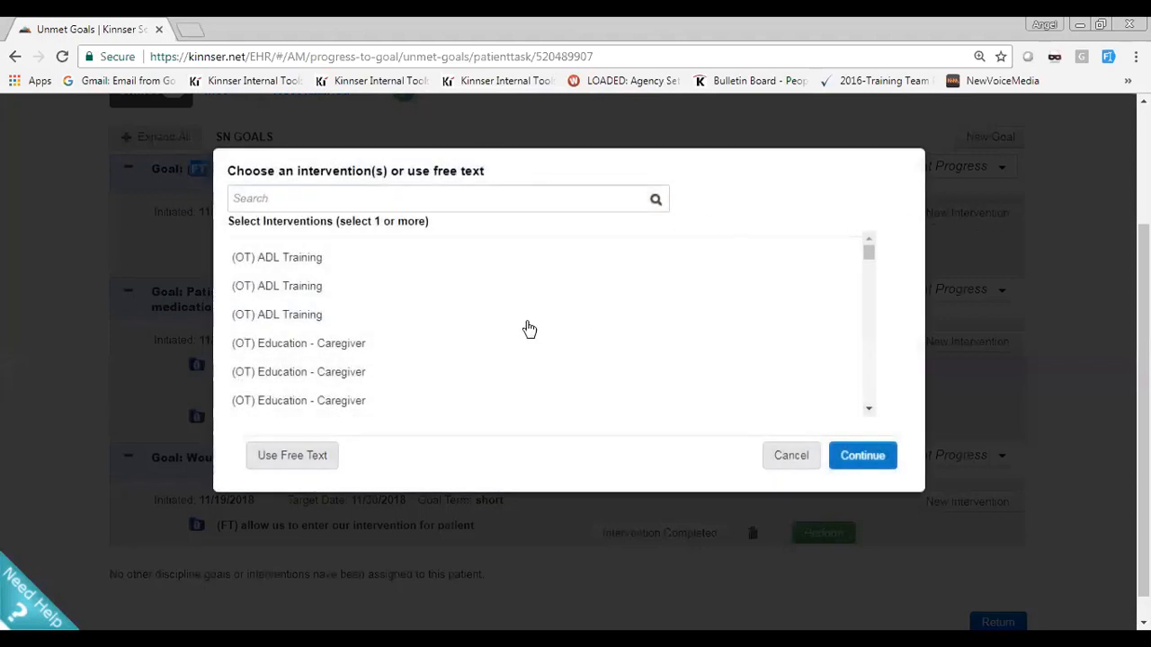
pyautogui.click(313, 196)
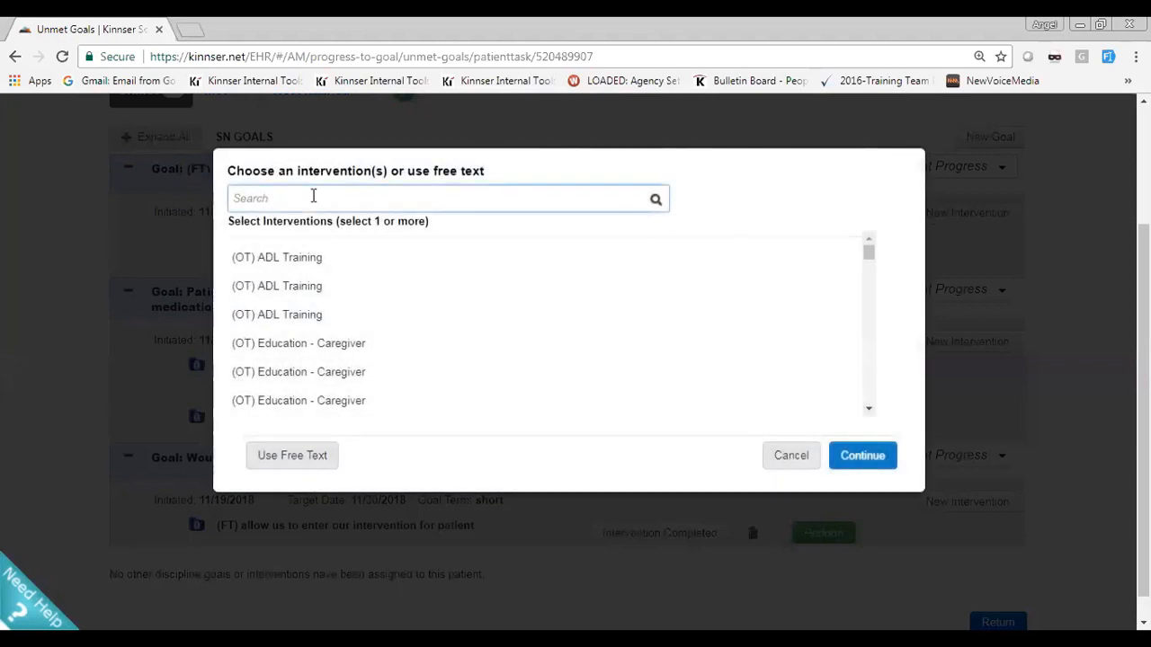
pyautogui.write('SN')
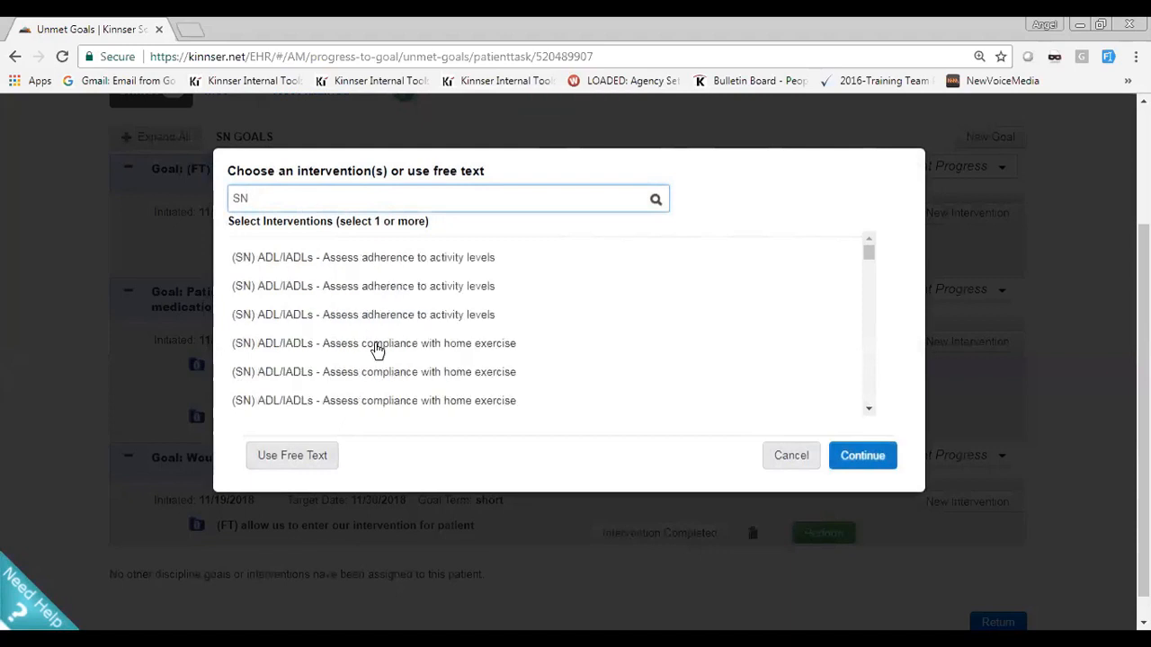
pyautogui.click(377, 349)
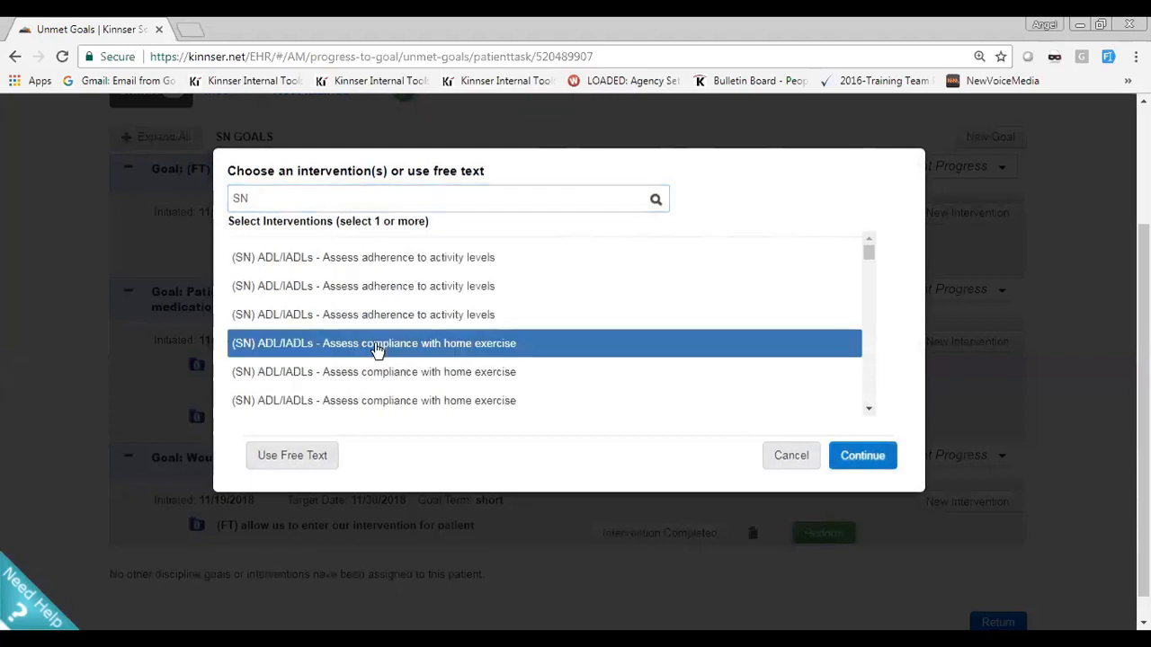
pyautogui.click(845, 459)
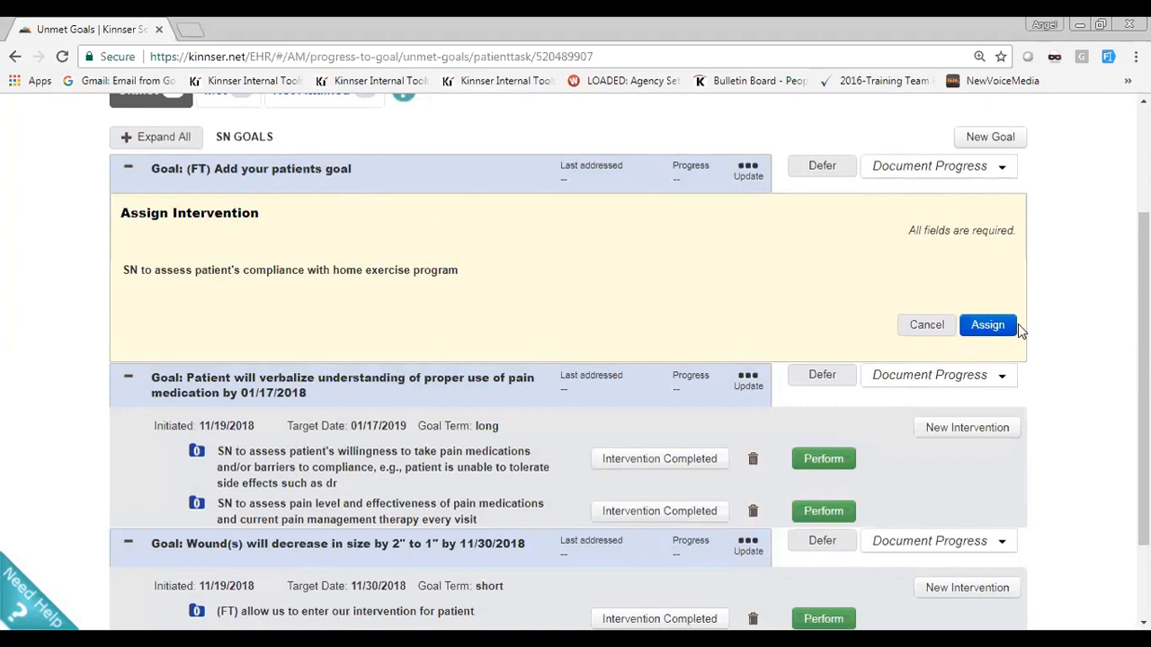
pyautogui.click(988, 325)
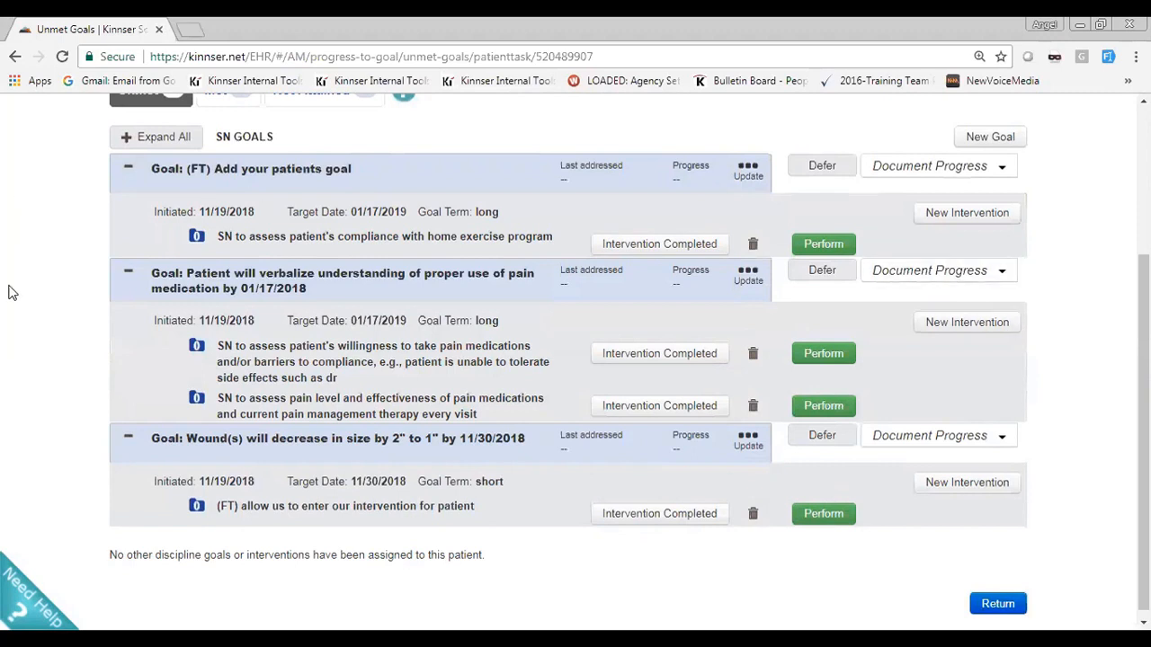
# Examine the unmet SN goals, the removal prompt for the home exercise intervention and the free text goal's update options, without changing anything
pyautogui.scroll(2, 50, 300)
pyautogui.scroll(1, 51, 299)
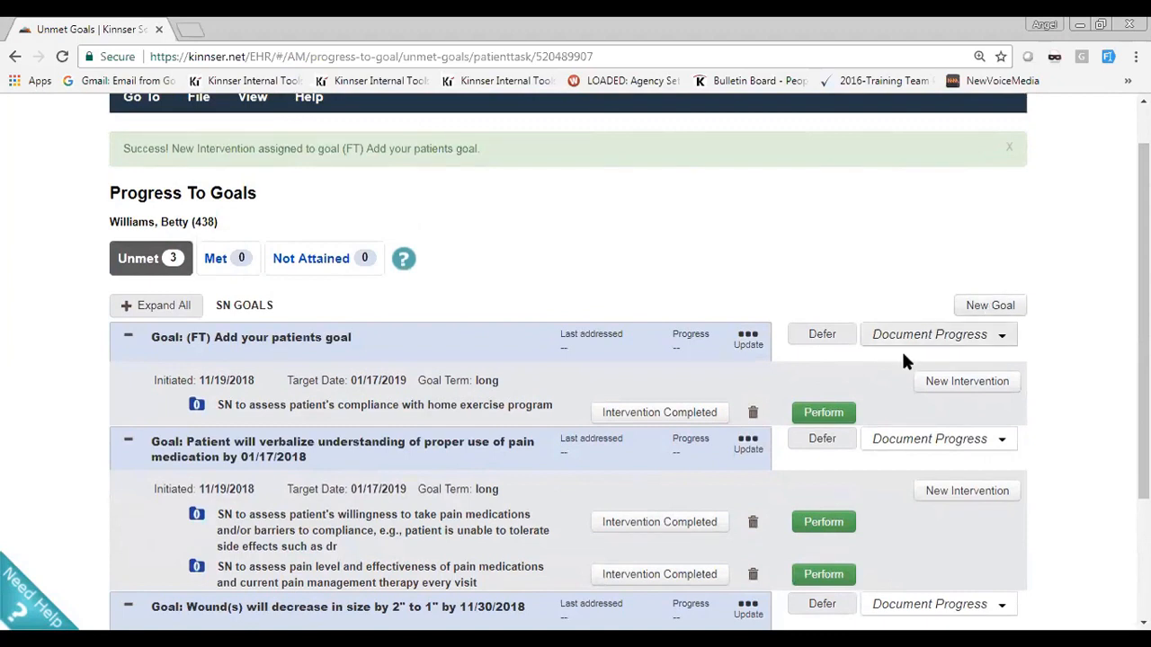
pyautogui.scroll(-2, 919, 363)
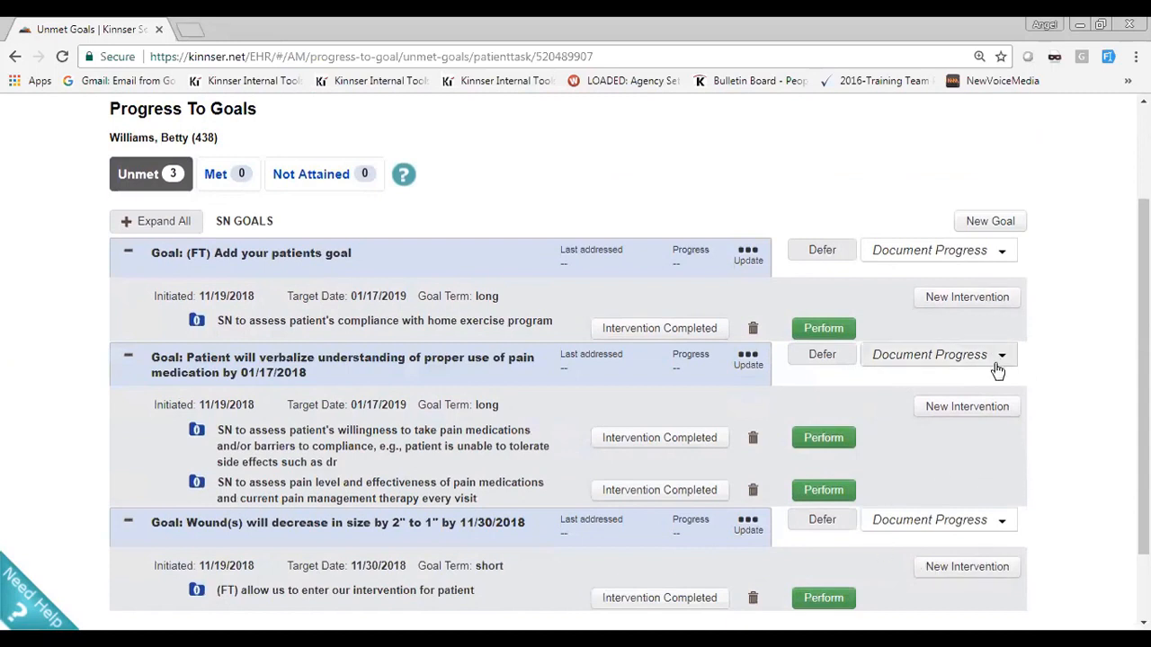
pyautogui.scroll(-2, 996, 369)
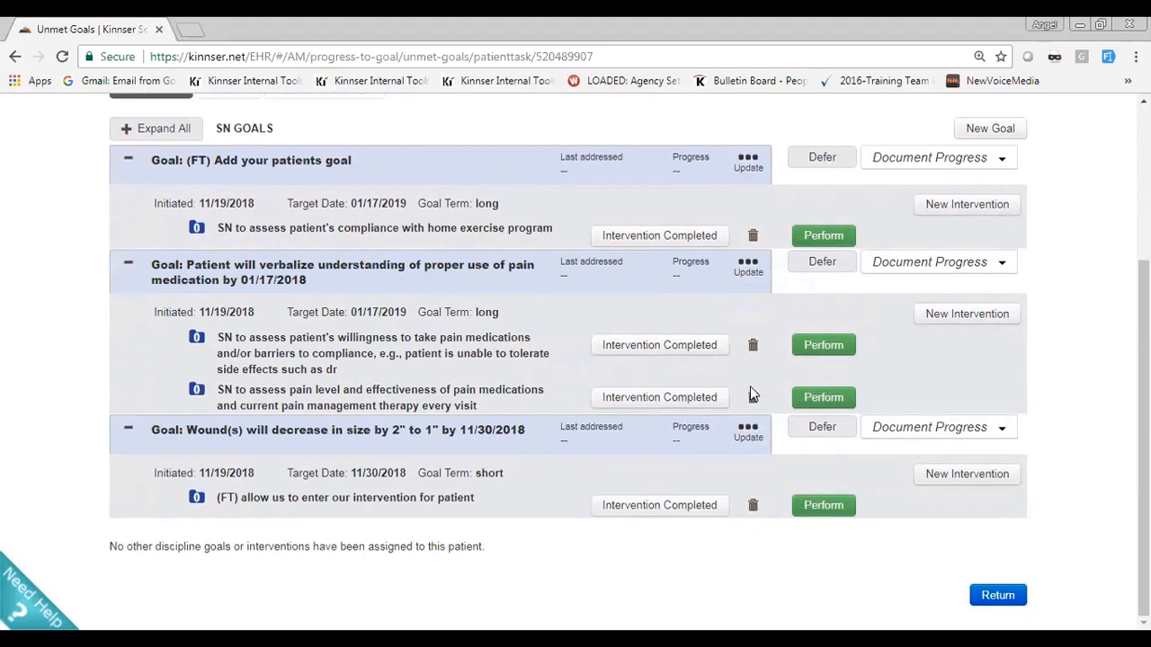
pyautogui.click(753, 237)
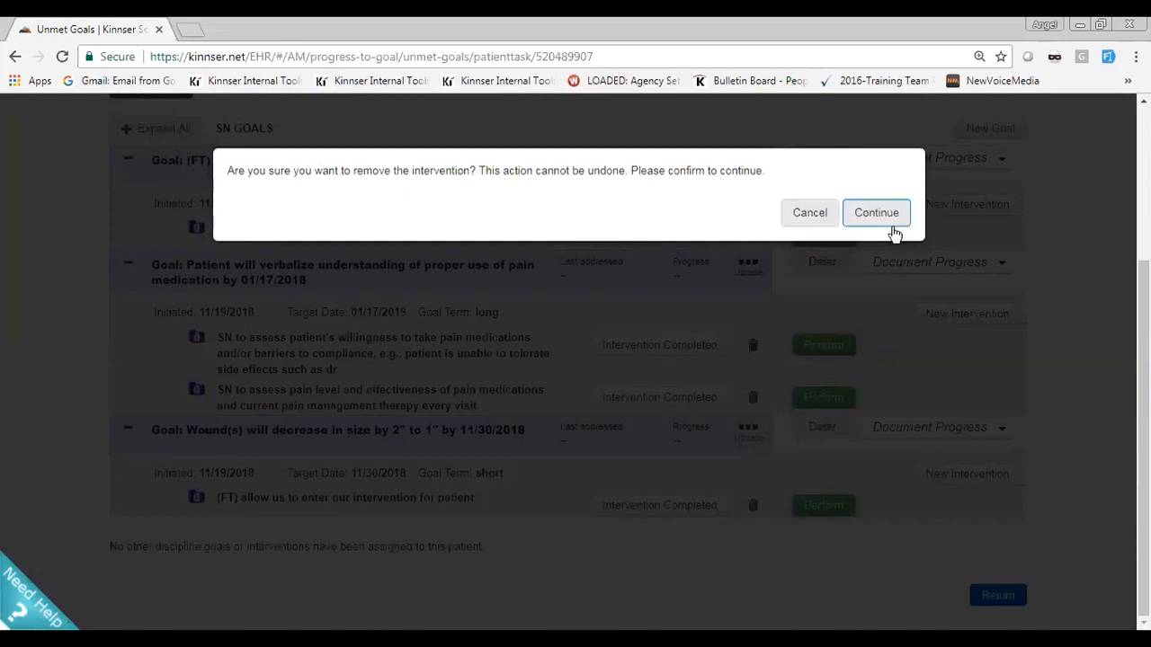
pyautogui.click(802, 213)
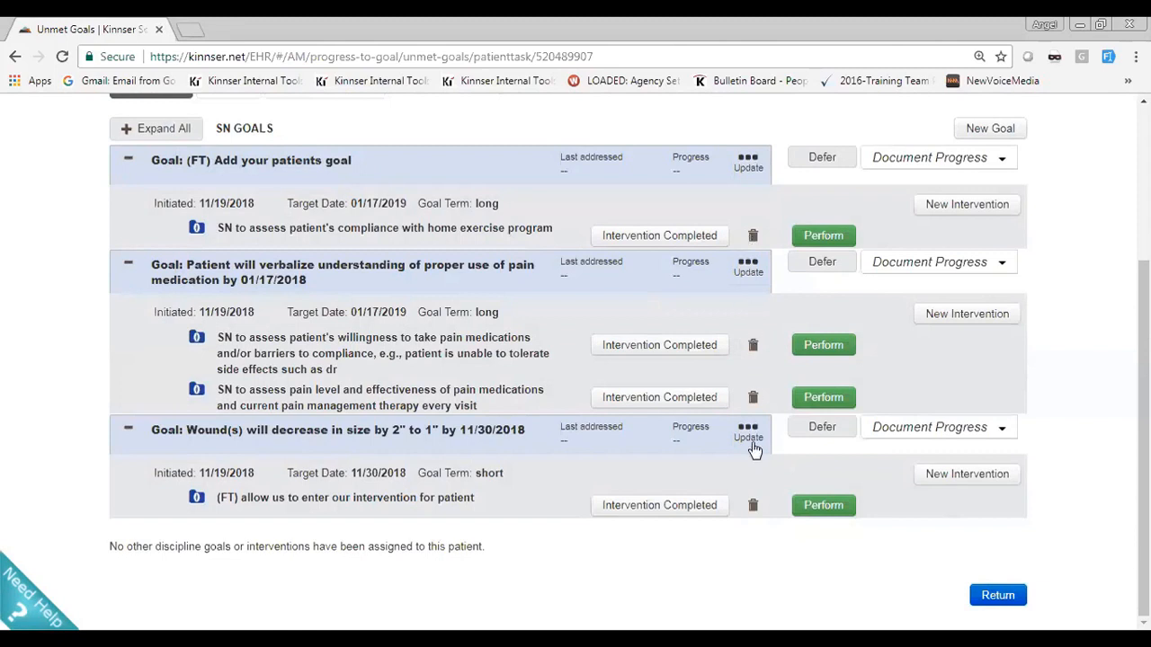
pyautogui.click(748, 166)
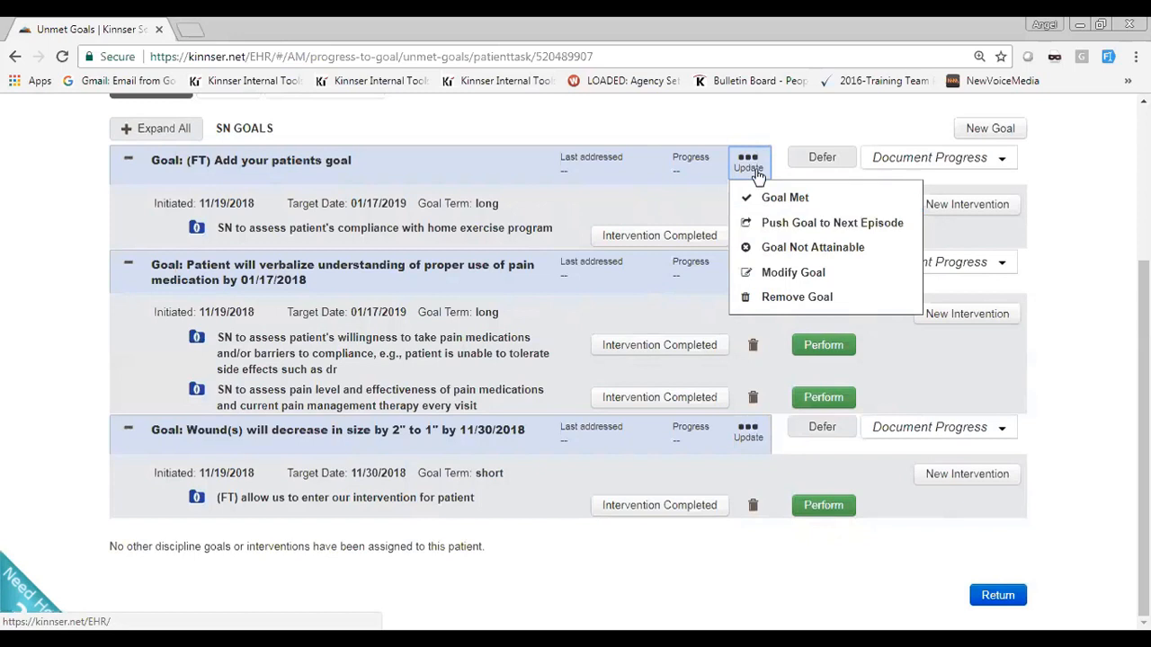
pyautogui.click(1101, 276)
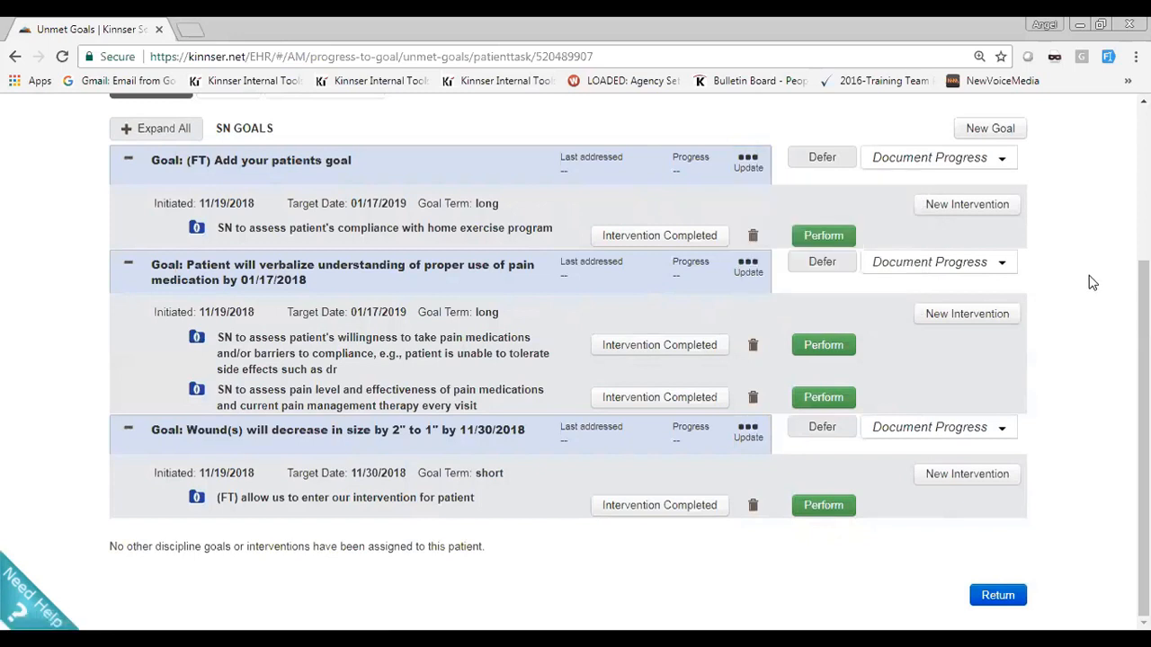
# Return from Progress To Goals to the Risk Assessment page, and save it to continue to Prognosis
pyautogui.click(989, 595)
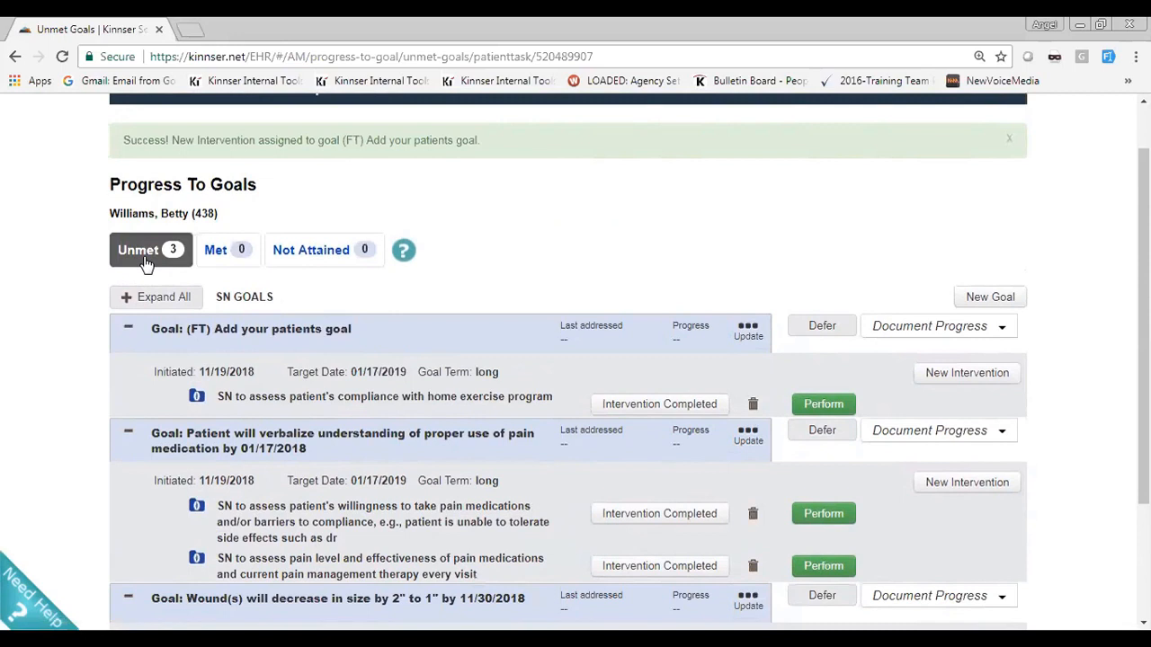
pyautogui.scroll(-2, 144, 261)
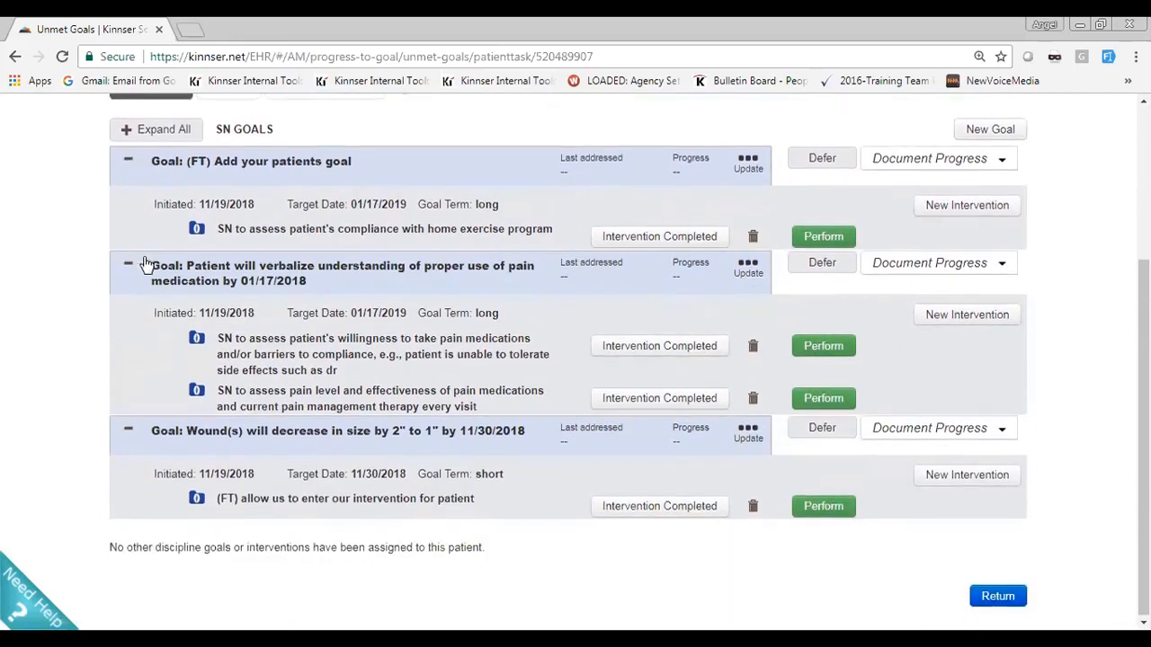
pyautogui.click(1007, 598)
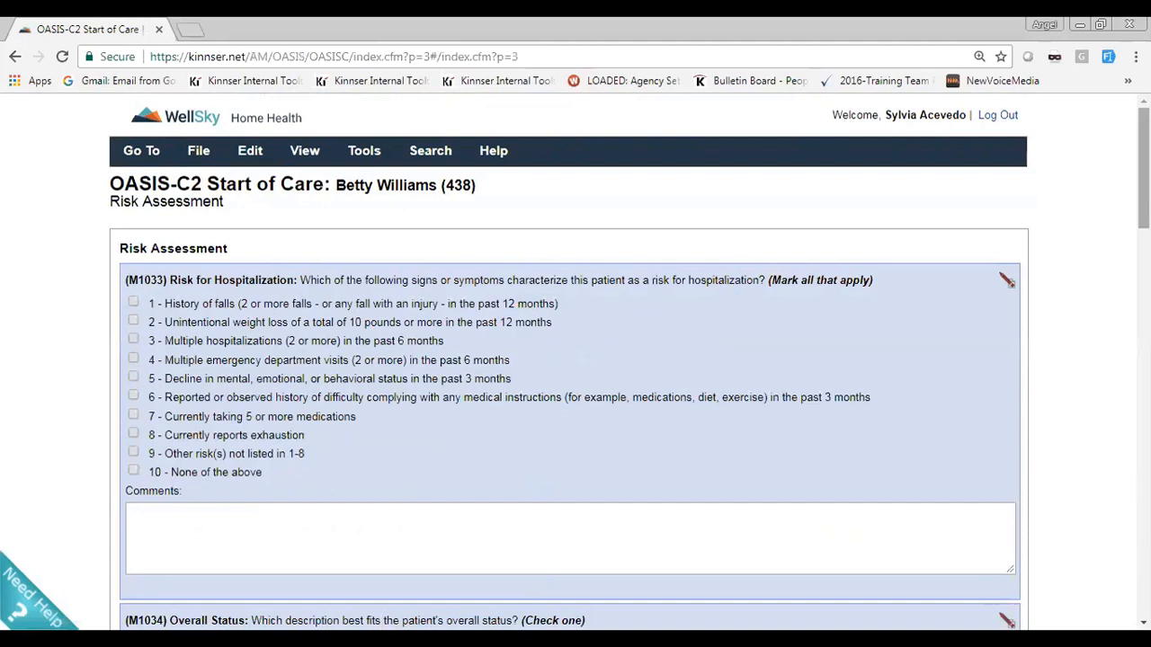
pyautogui.scroll(-1, 1118, 261)
pyautogui.scroll(-20, 1118, 261)
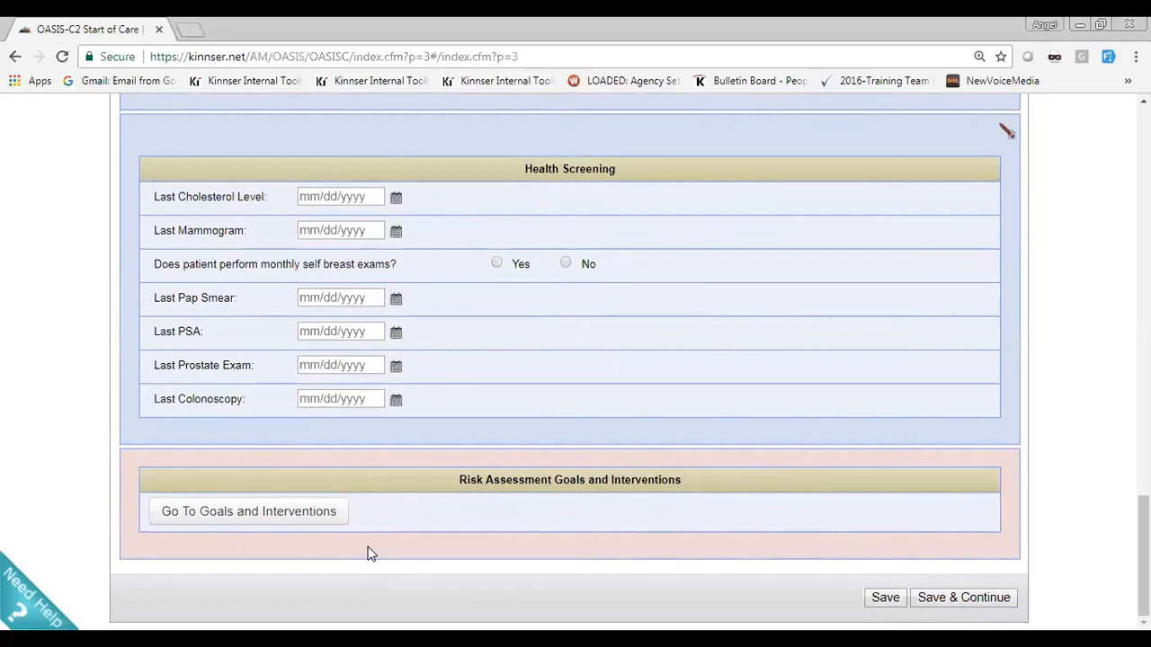
pyautogui.click(946, 597)
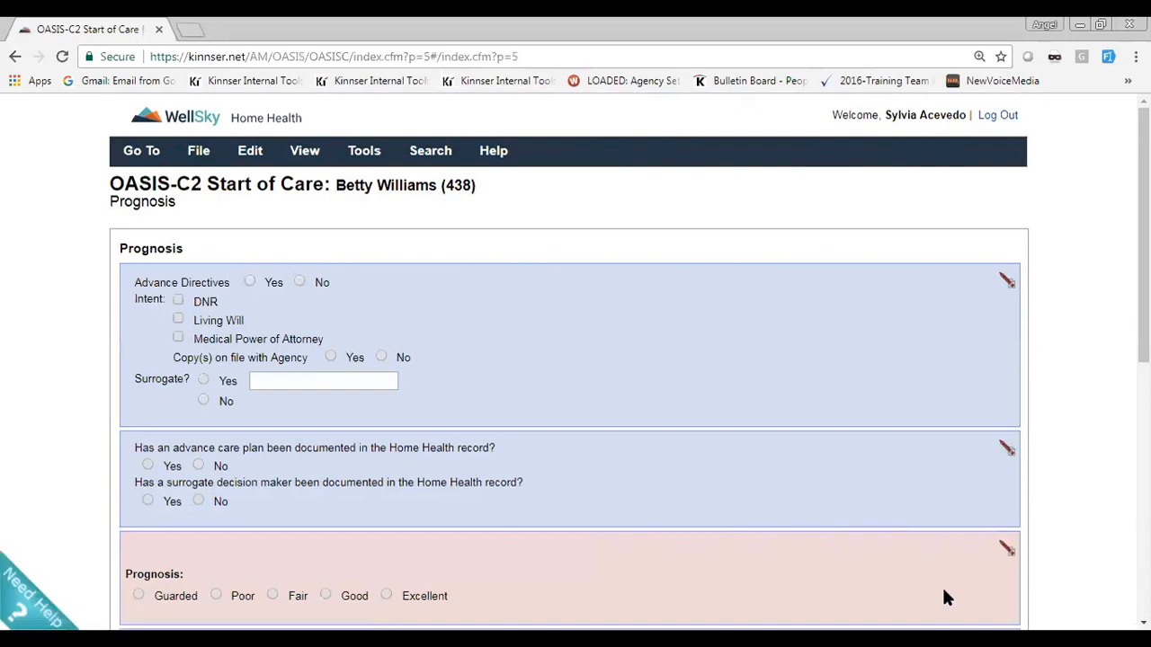
# Open the Medications section of the OASIS-C2 Start of Care assessment
pyautogui.click(253, 155)
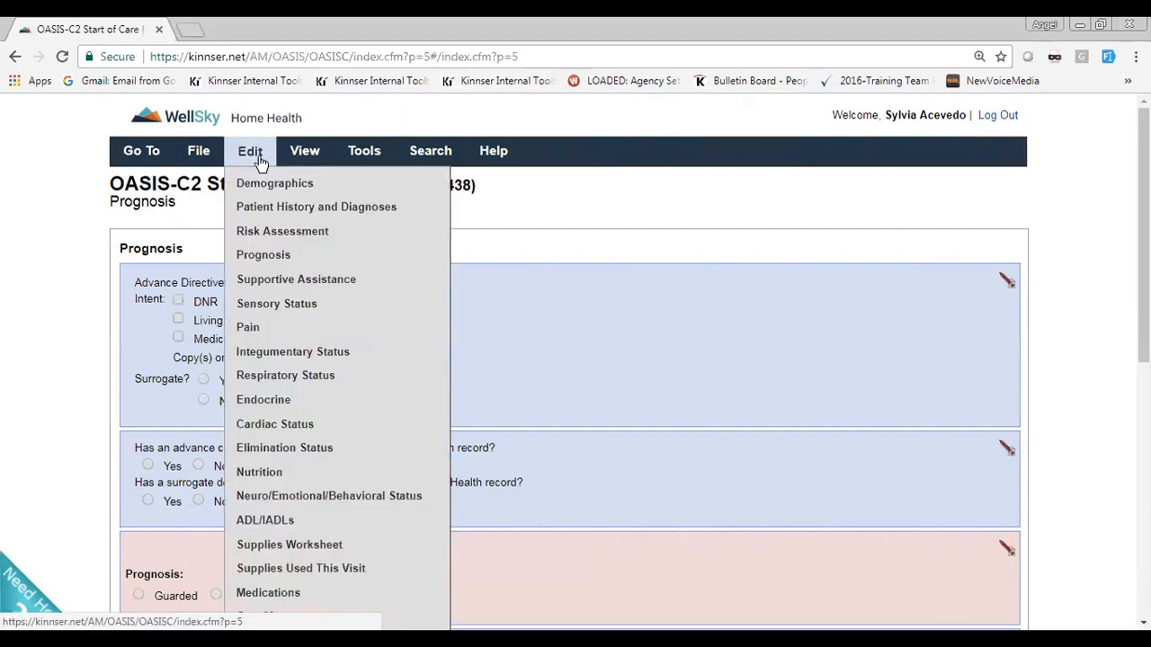
pyautogui.scroll(-1, 303, 249)
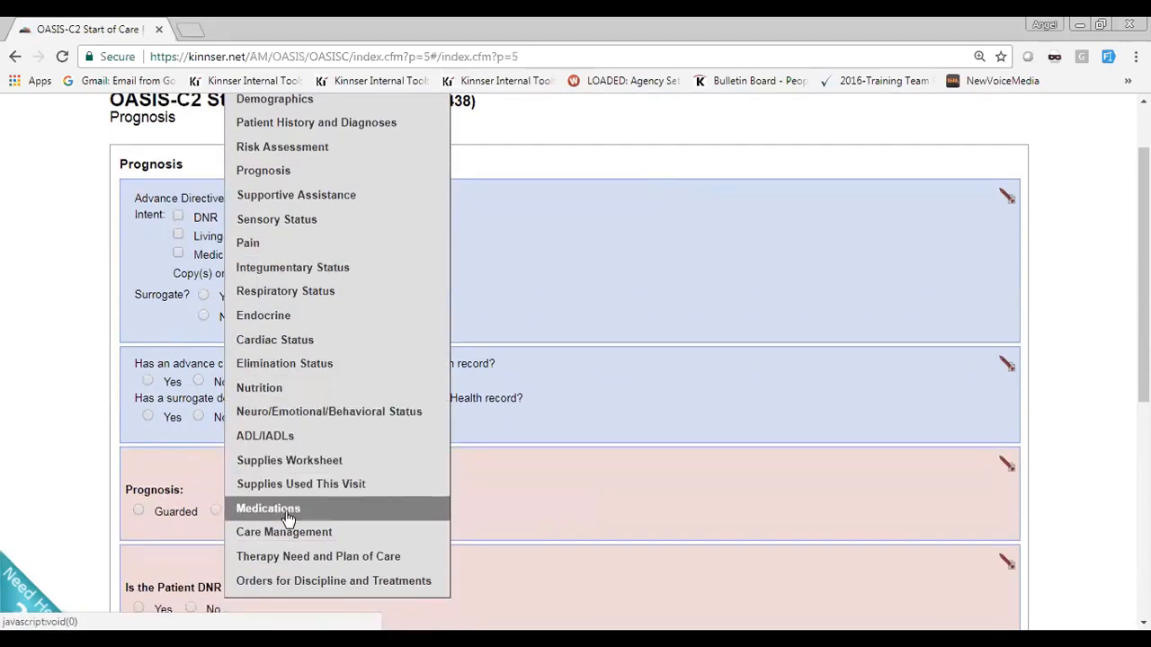
pyautogui.click(286, 512)
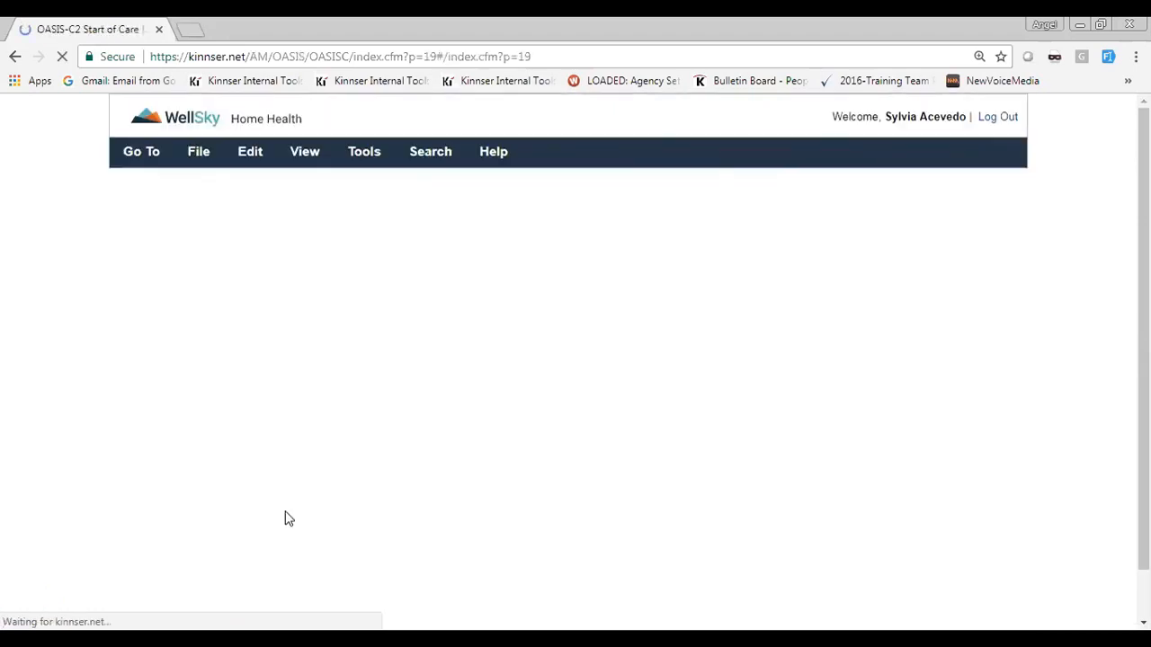
# Examine the goals, target dates and interventions under Medications Goals and Interventions
pyautogui.scroll(-10, 112, 396)
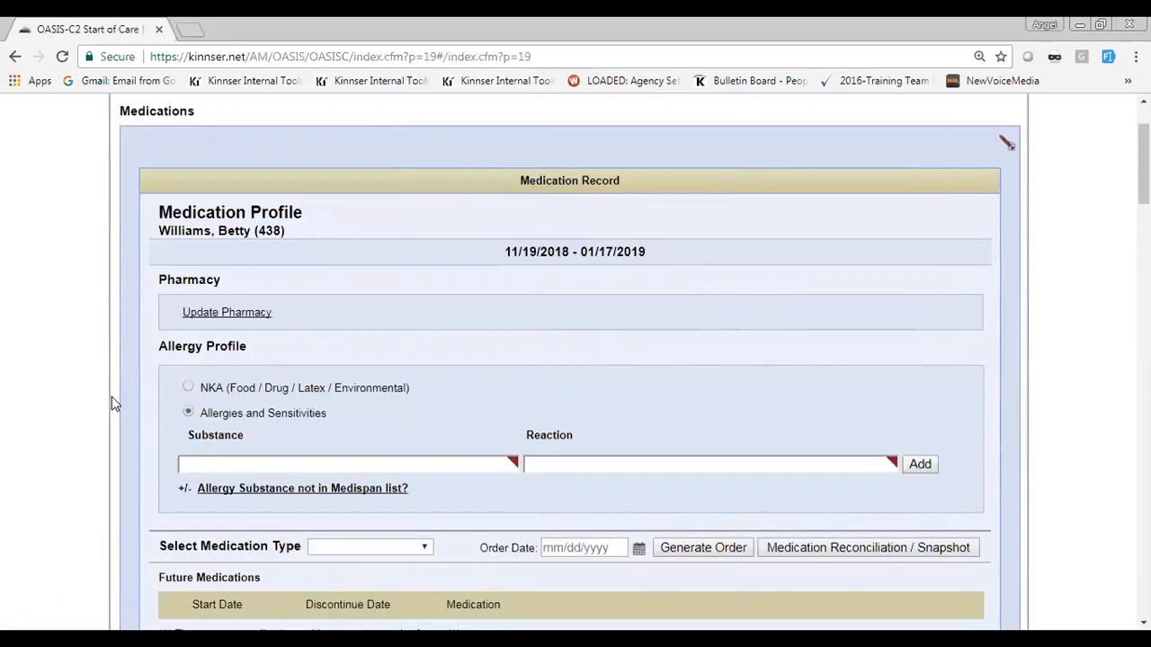
pyautogui.scroll(-15, 111, 396)
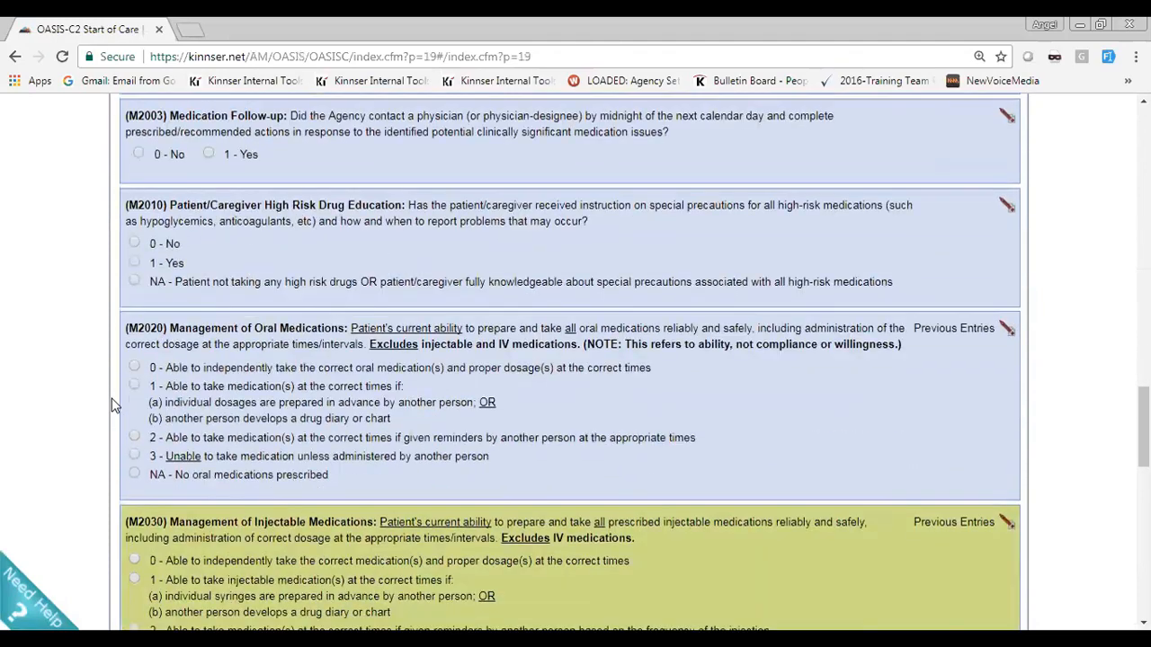
pyautogui.scroll(2, 112, 400)
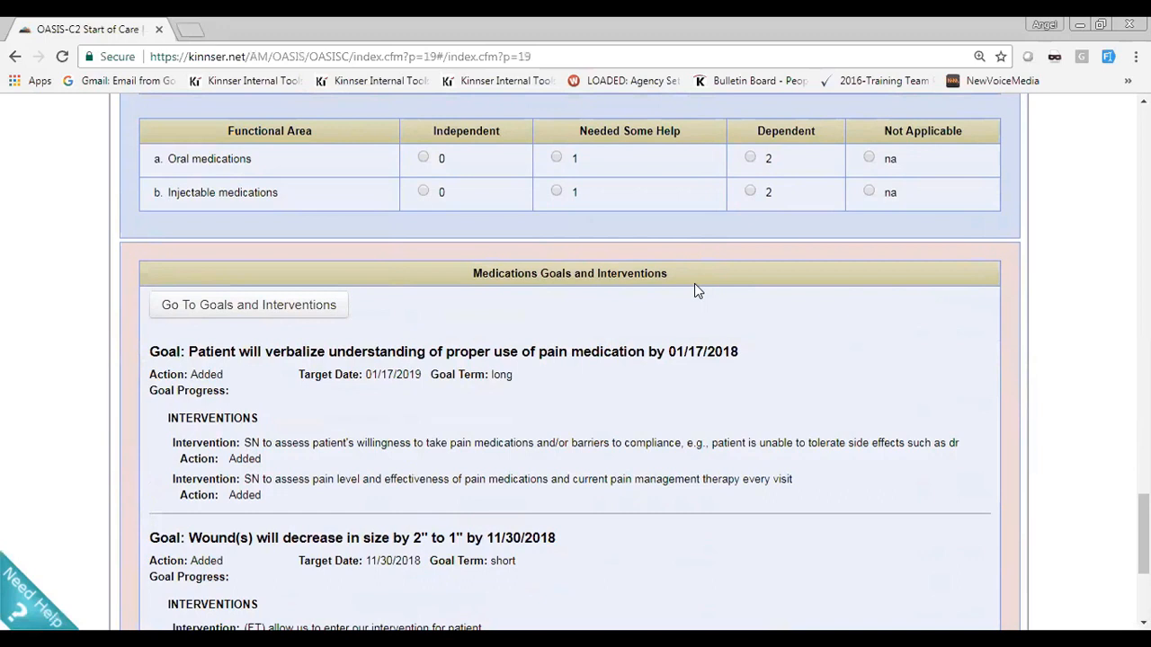
pyautogui.scroll(-1, 694, 283)
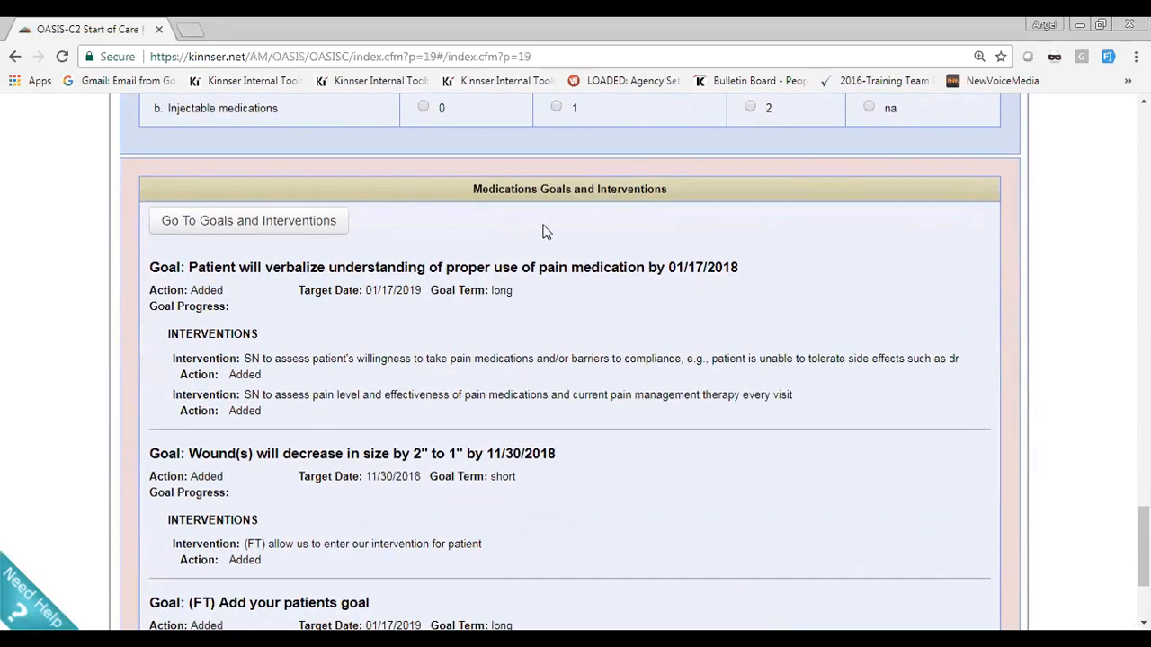
pyautogui.scroll(-1, 542, 232)
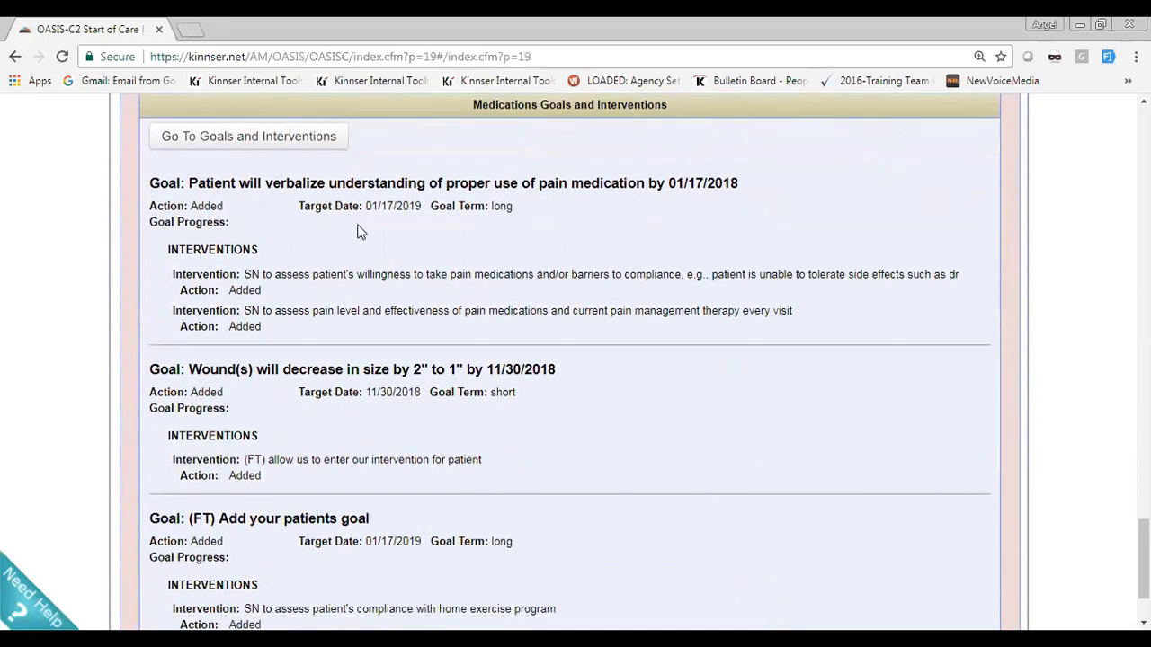
pyautogui.scroll(-1, 374, 259)
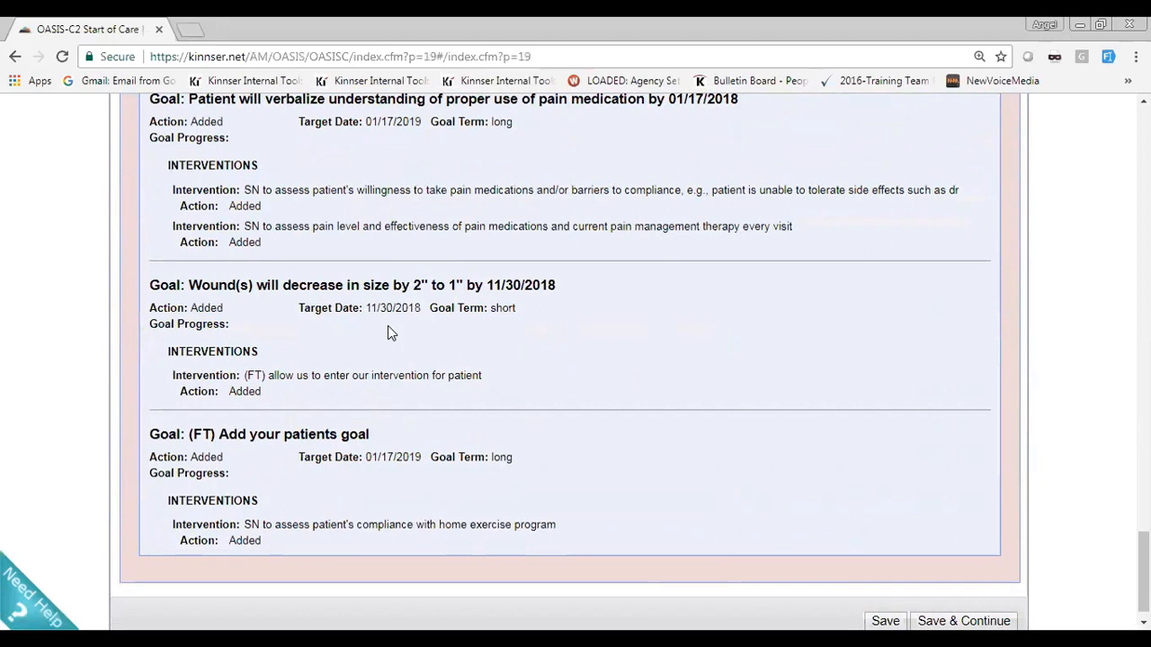
pyautogui.scroll(1, 388, 329)
pyautogui.scroll(1, 390, 333)
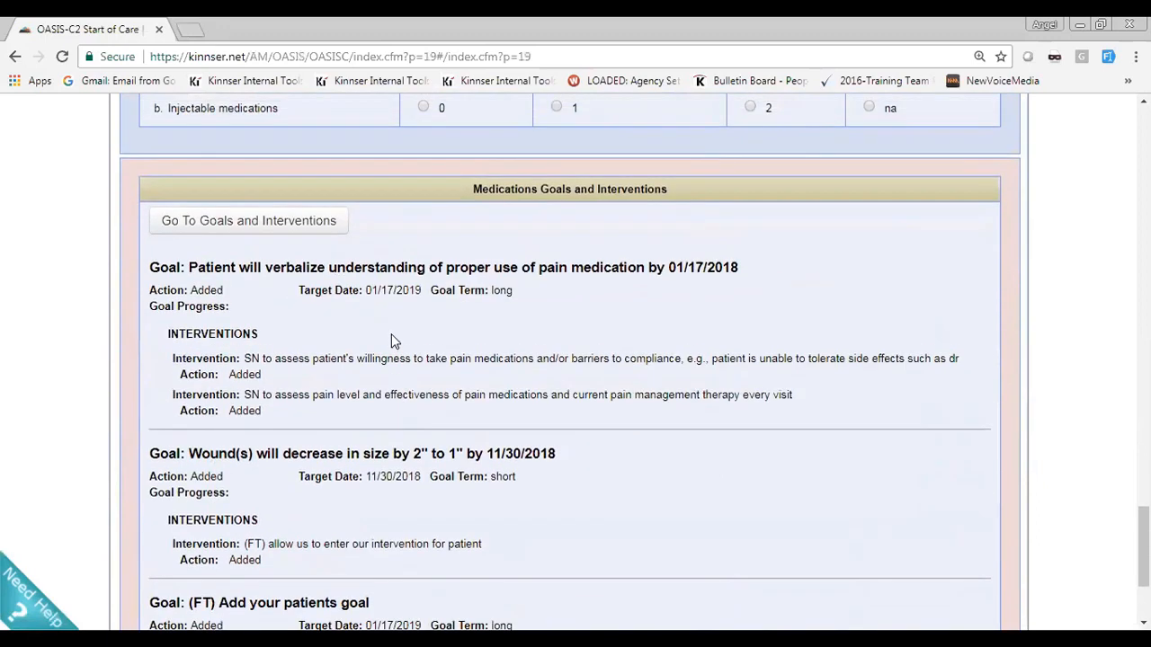
# Examine every expanded SN goal with its interventions in Progress To Goals and the wound goal's update options, and return to Medications
pyautogui.click(210, 227)
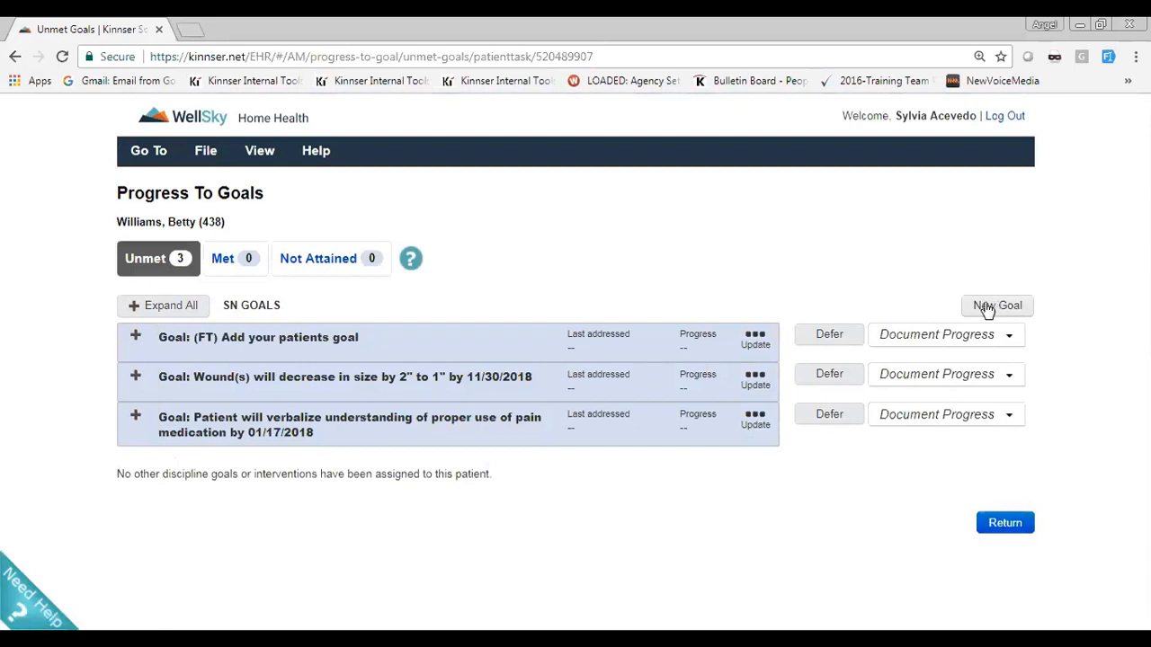
pyautogui.click(137, 337)
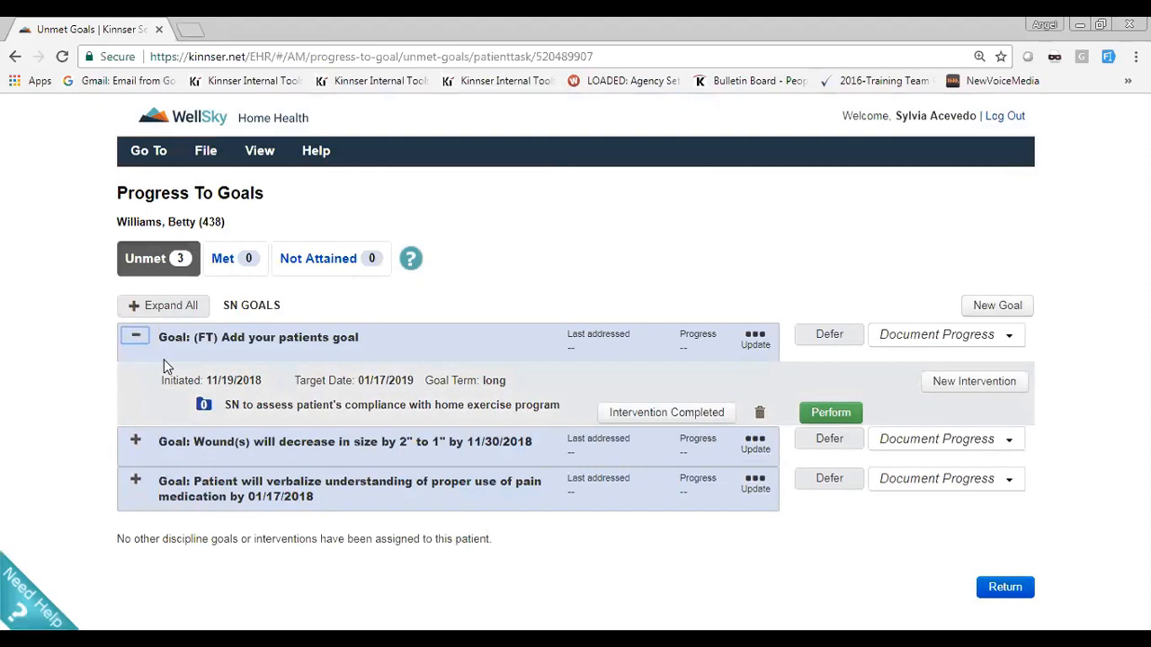
pyautogui.click(171, 306)
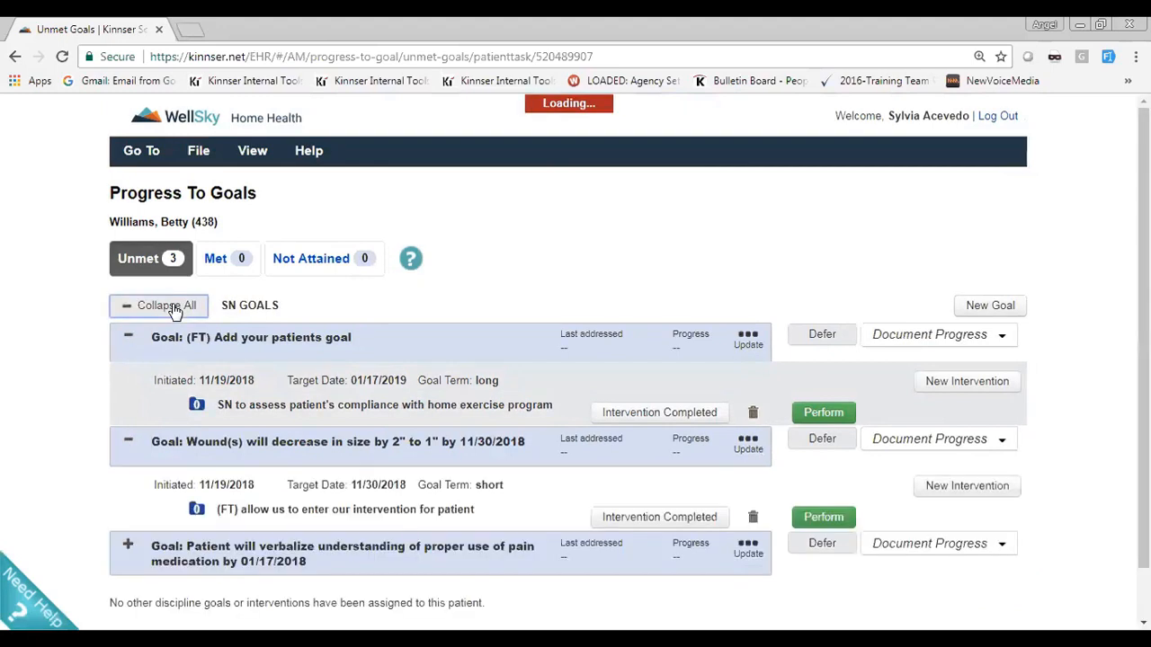
pyautogui.scroll(-2, 160, 318)
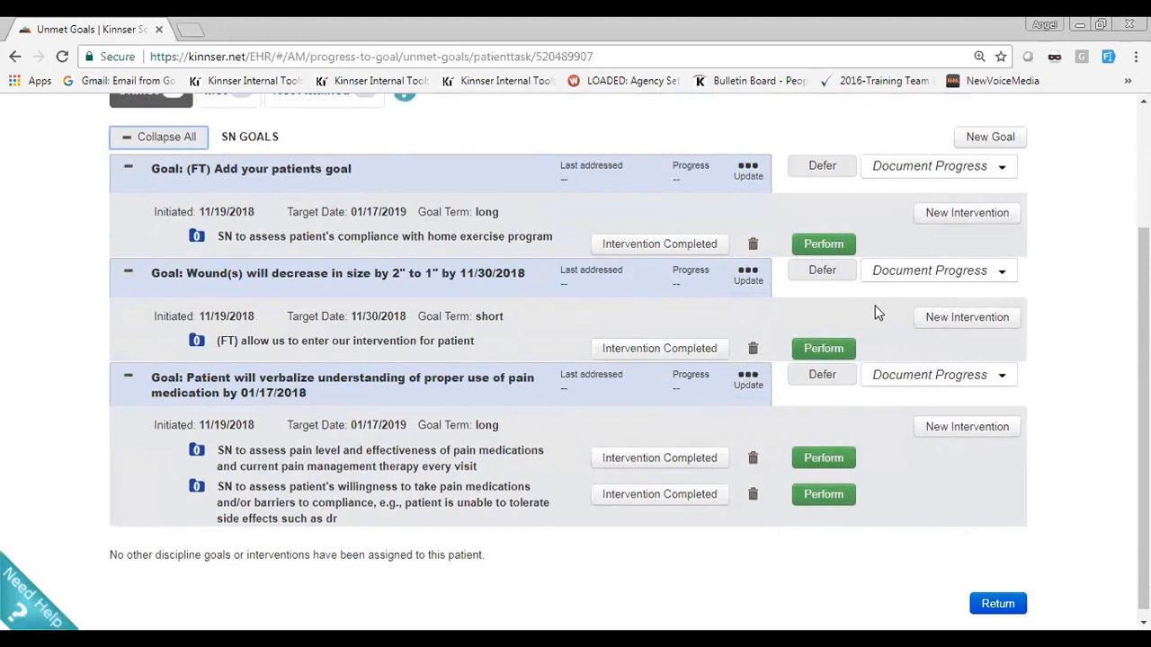
pyautogui.click(758, 284)
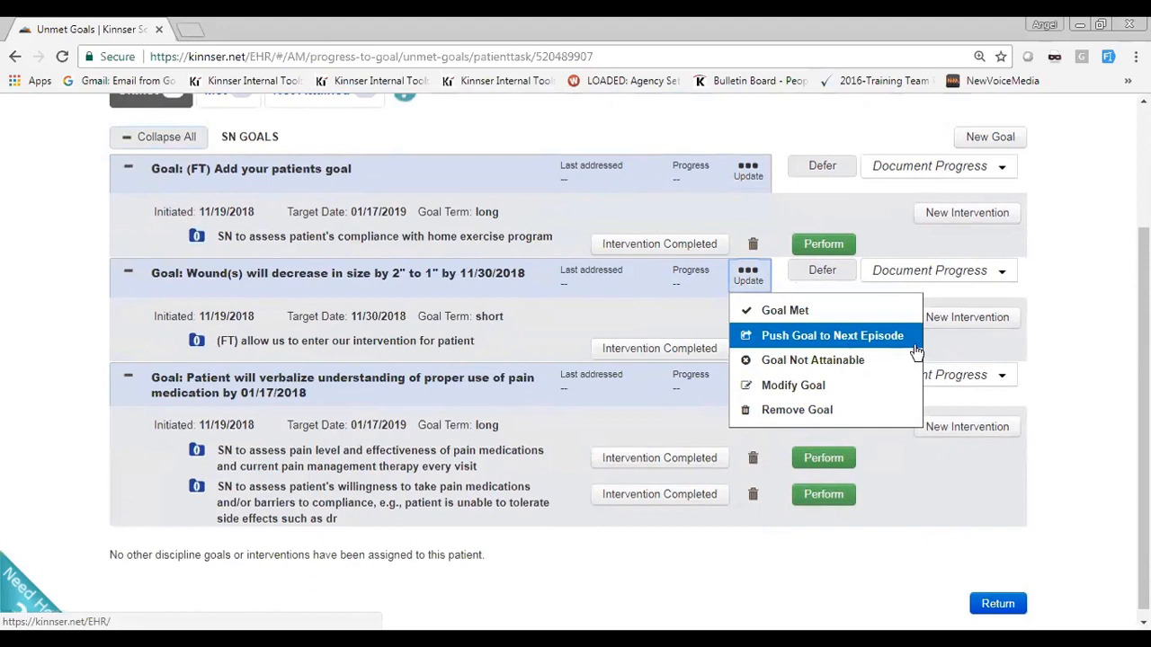
pyautogui.click(1096, 343)
pyautogui.scroll(1, 1051, 353)
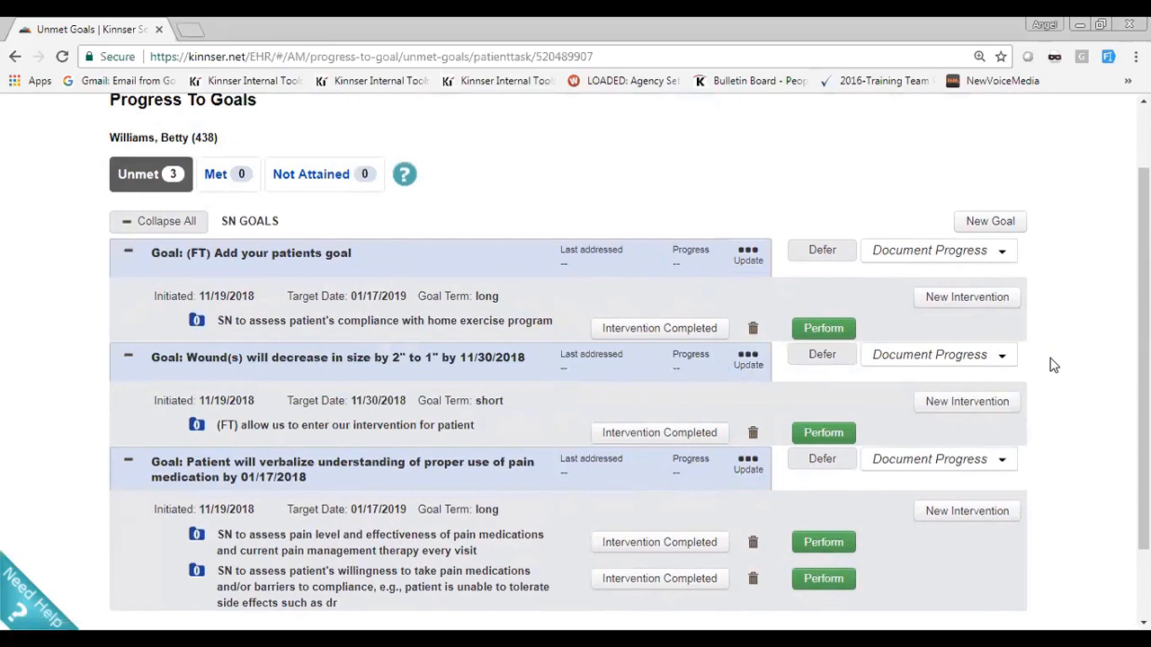
pyautogui.scroll(-1, 1050, 367)
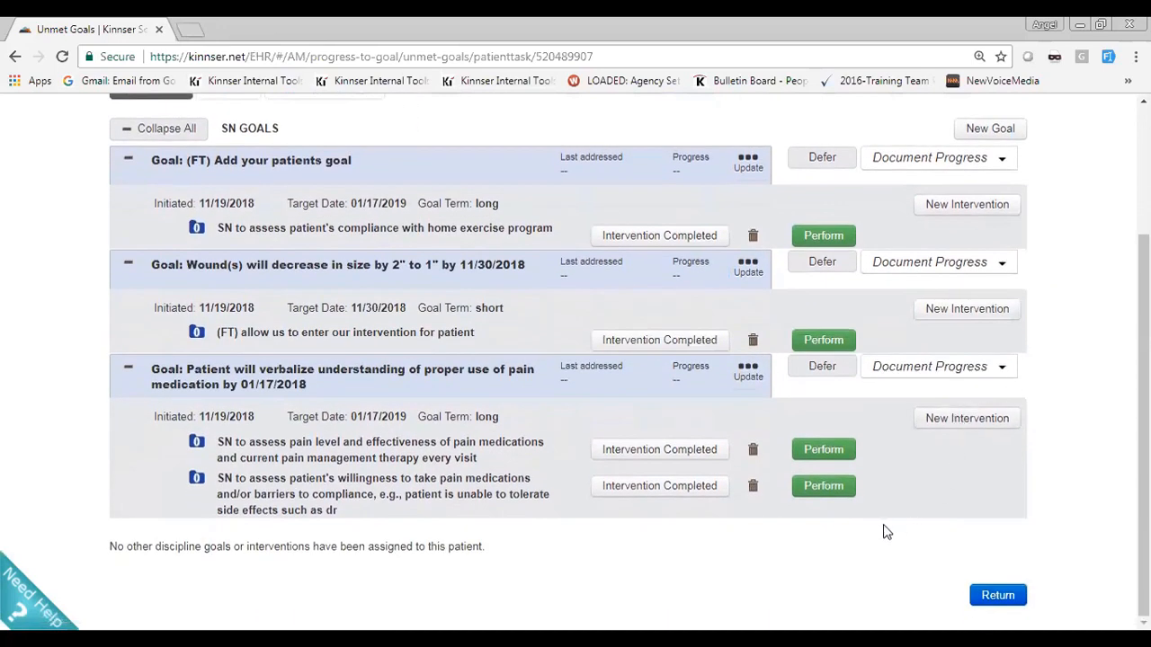
pyautogui.click(993, 595)
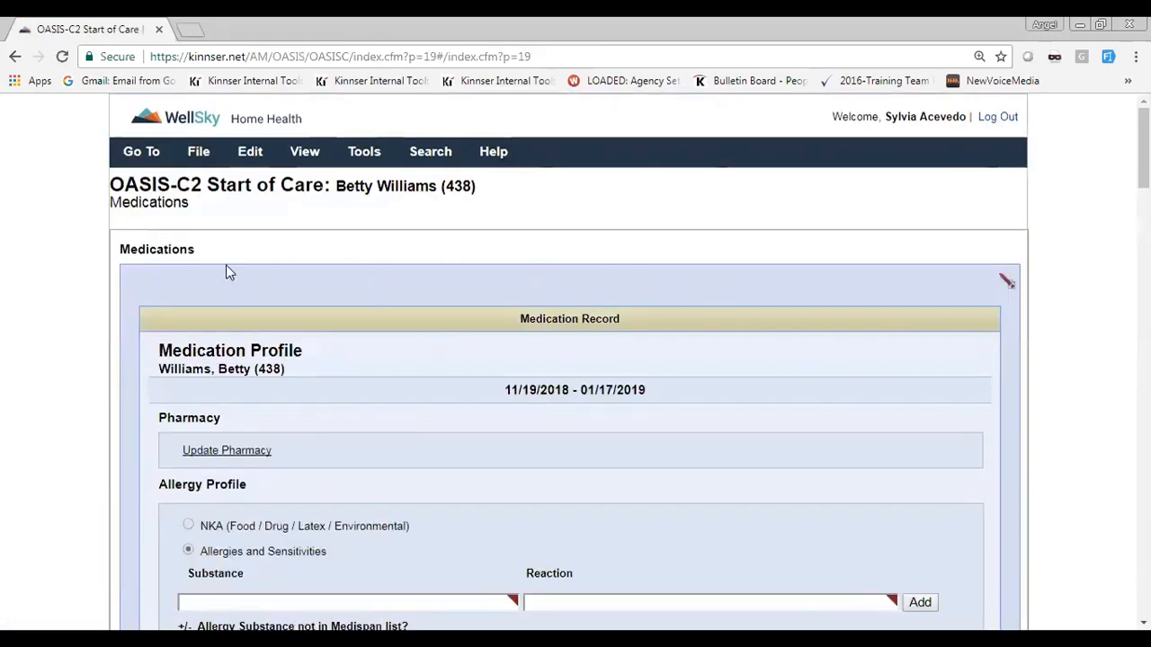
# Open the Orders for Discipline and Treatments section of the OASIS-C2 Start of Care assessment
pyautogui.click(256, 155)
pyautogui.scroll(-2, 264, 157)
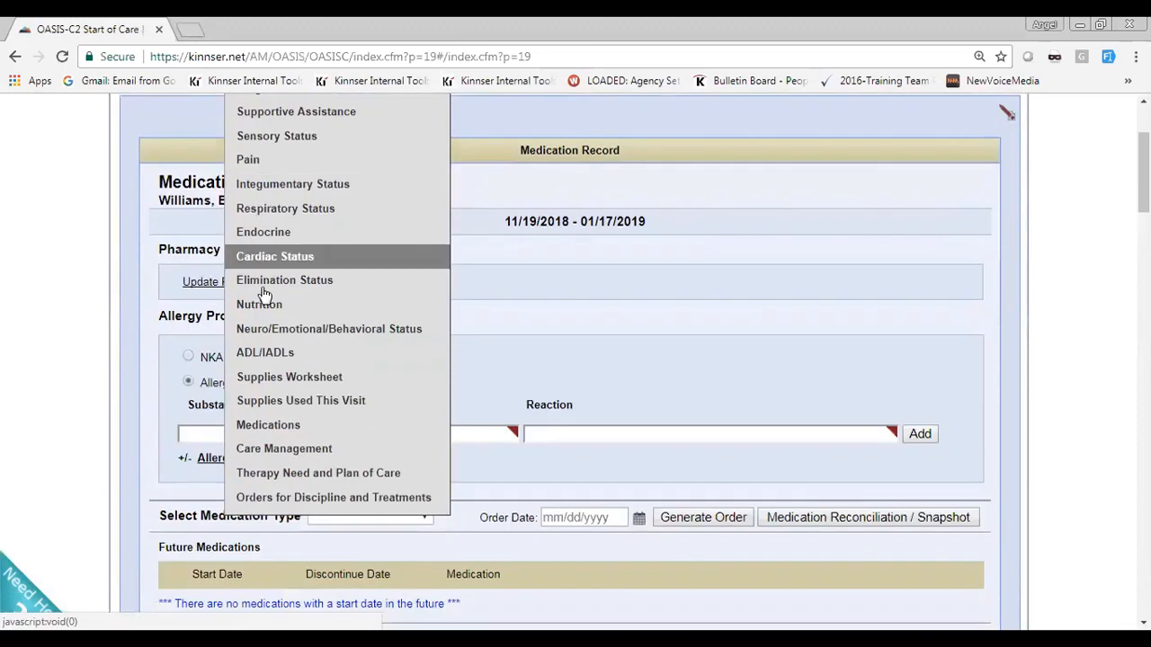
pyautogui.click(289, 498)
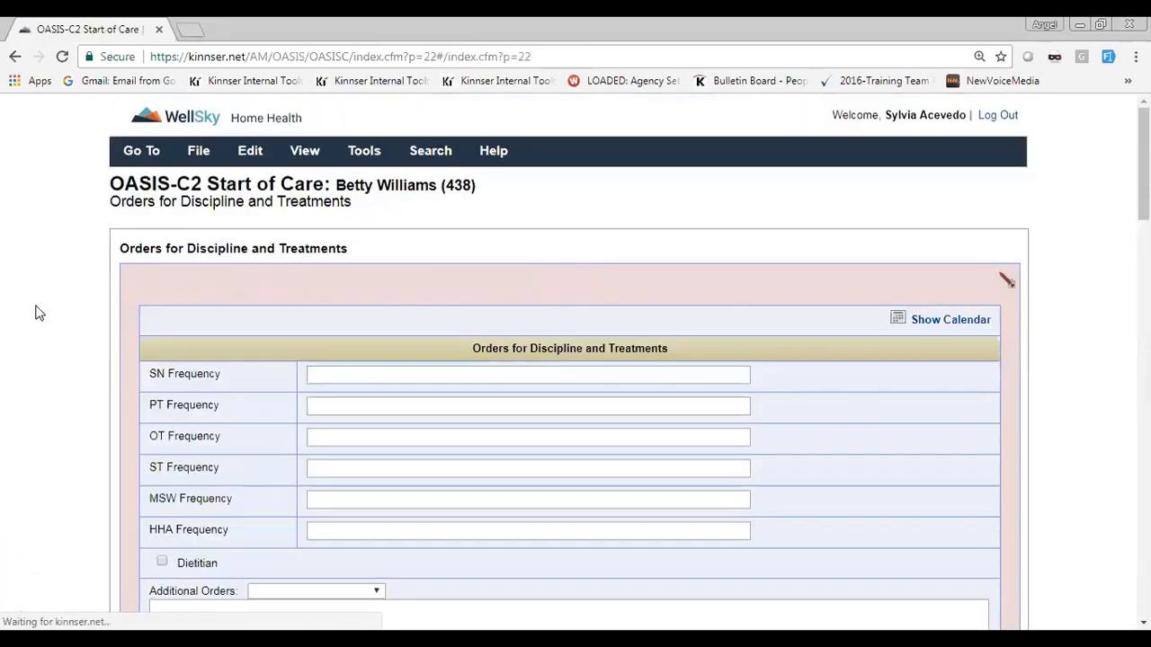
# Examine the goals, target dates and interventions listed under Goals and Interventions in Orders for Discipline and Treatments
pyautogui.scroll(-10, 36, 296)
pyautogui.scroll(-10, 36, 297)
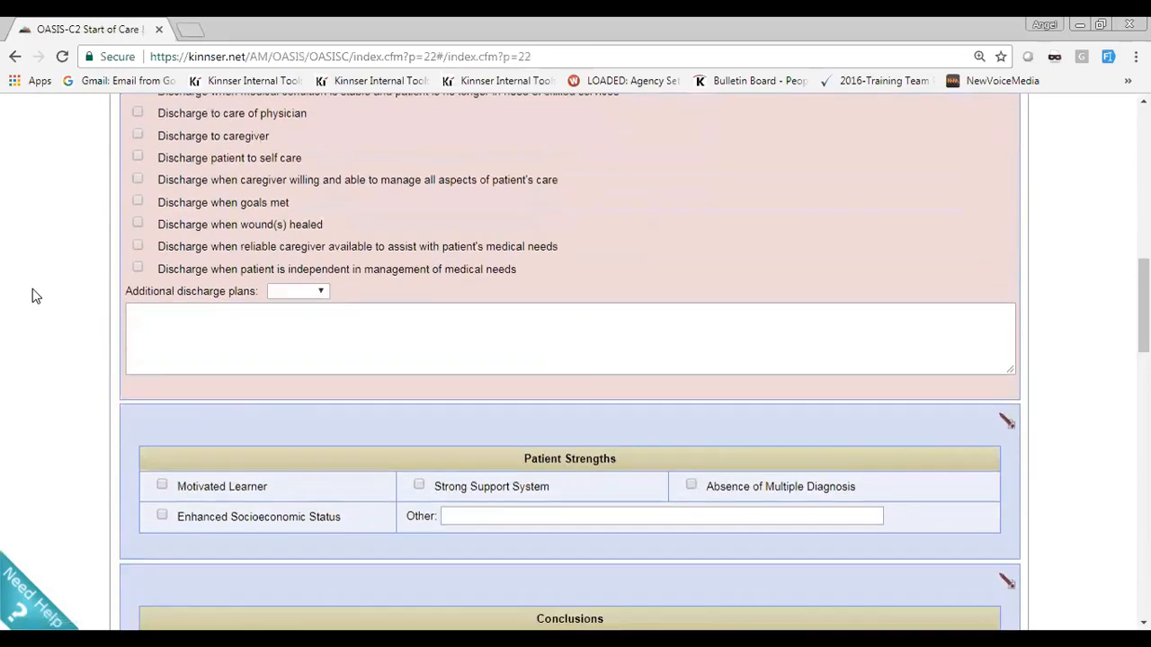
pyautogui.scroll(-7, 30, 289)
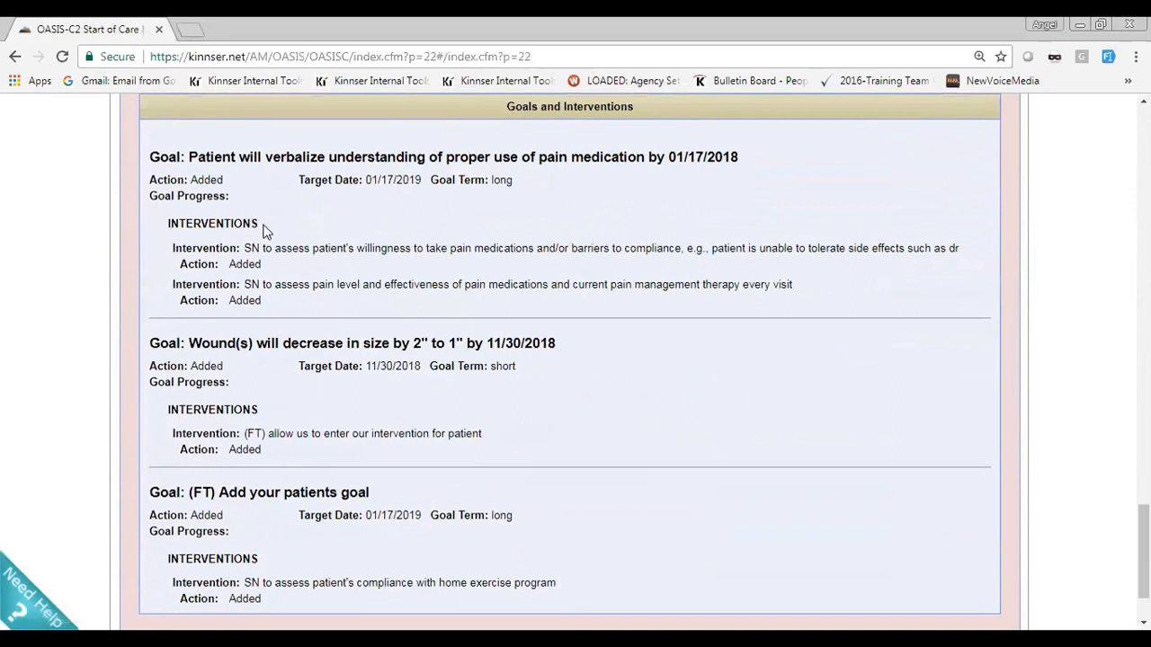
pyautogui.scroll(-2, 213, 236)
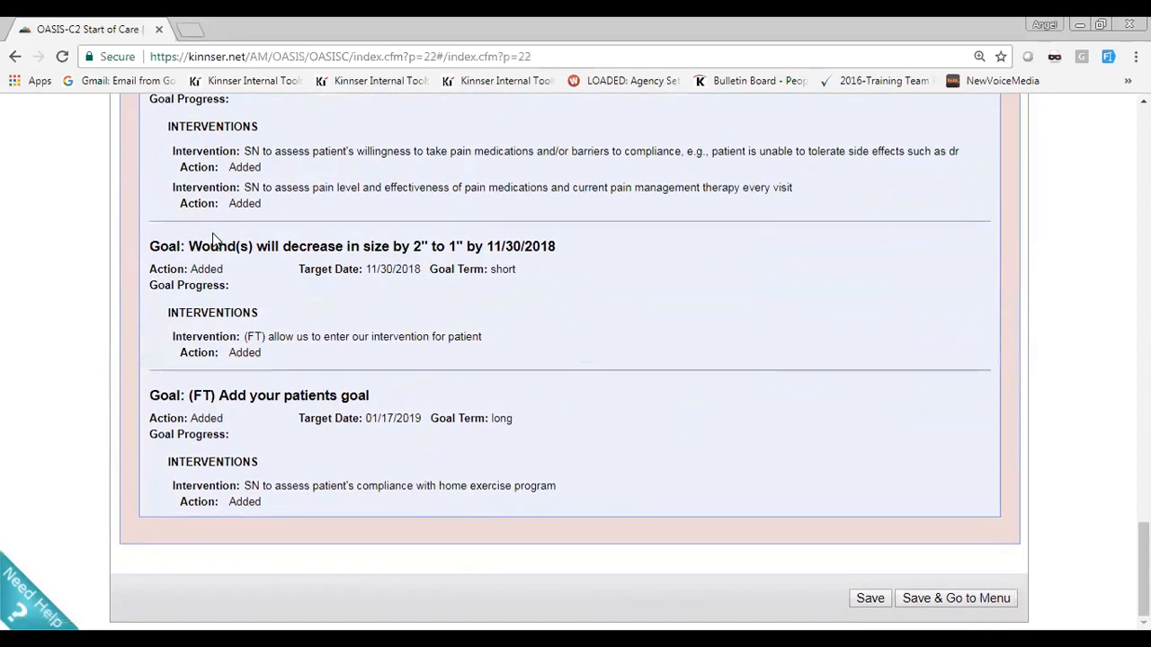
pyautogui.scroll(1, 315, 299)
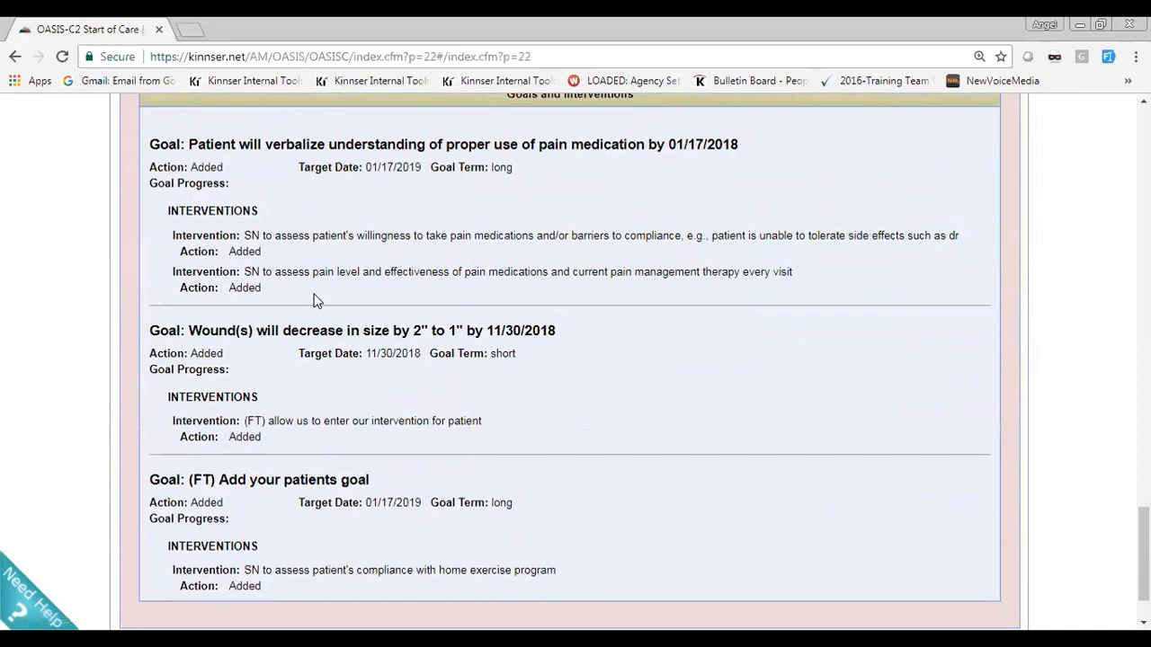
pyautogui.scroll(20, 314, 300)
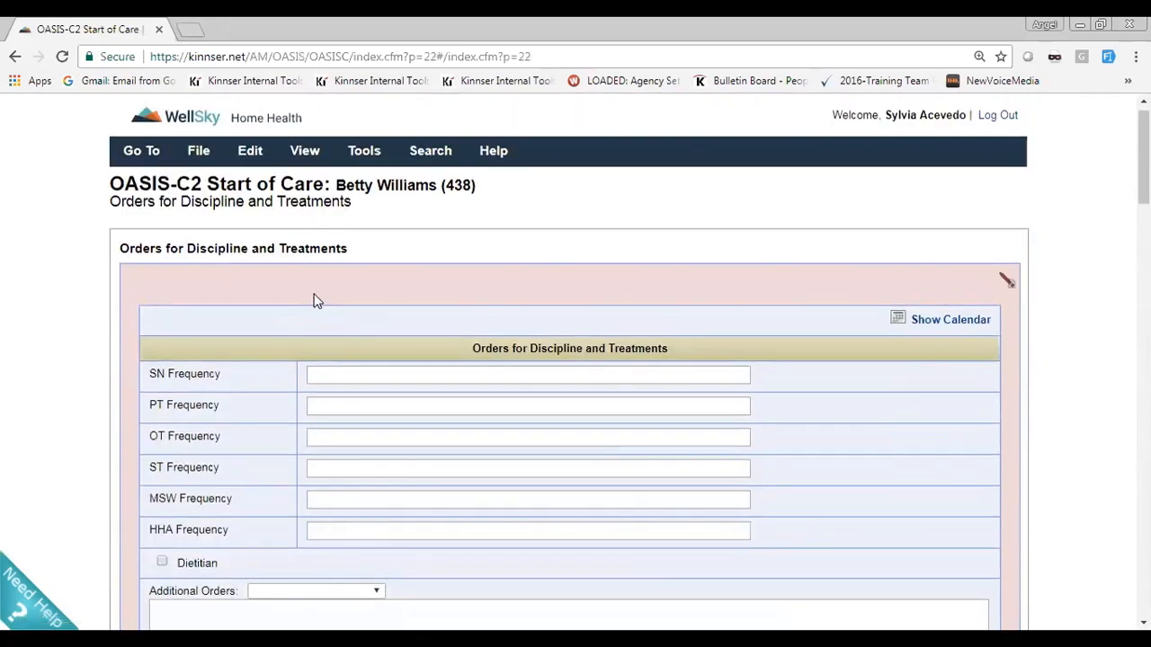
# Save the Orders for Discipline and Treatments section and go to the assessment's table of contents
pyautogui.click(255, 153)
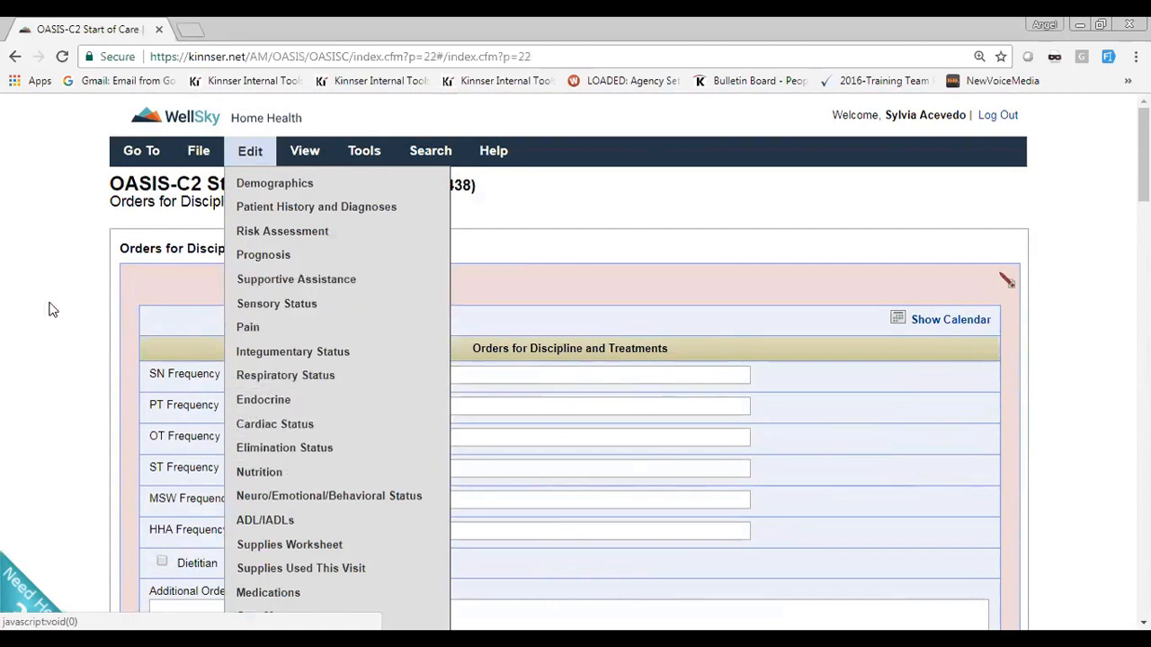
pyautogui.scroll(-15, 48, 308)
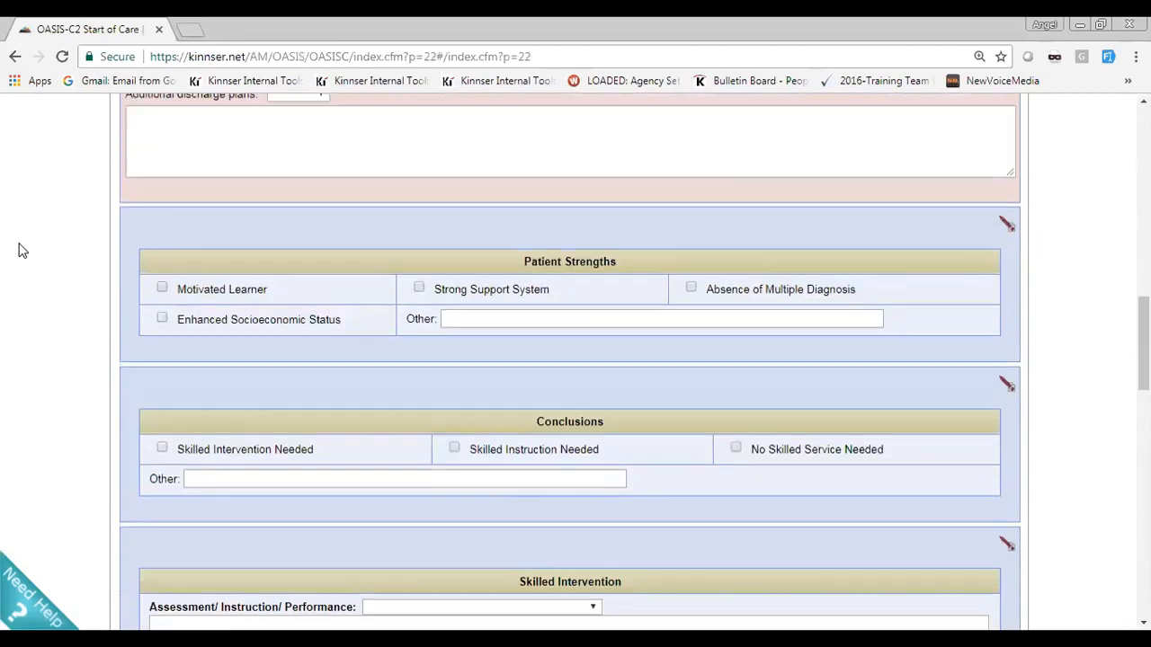
pyautogui.scroll(-8, 23, 251)
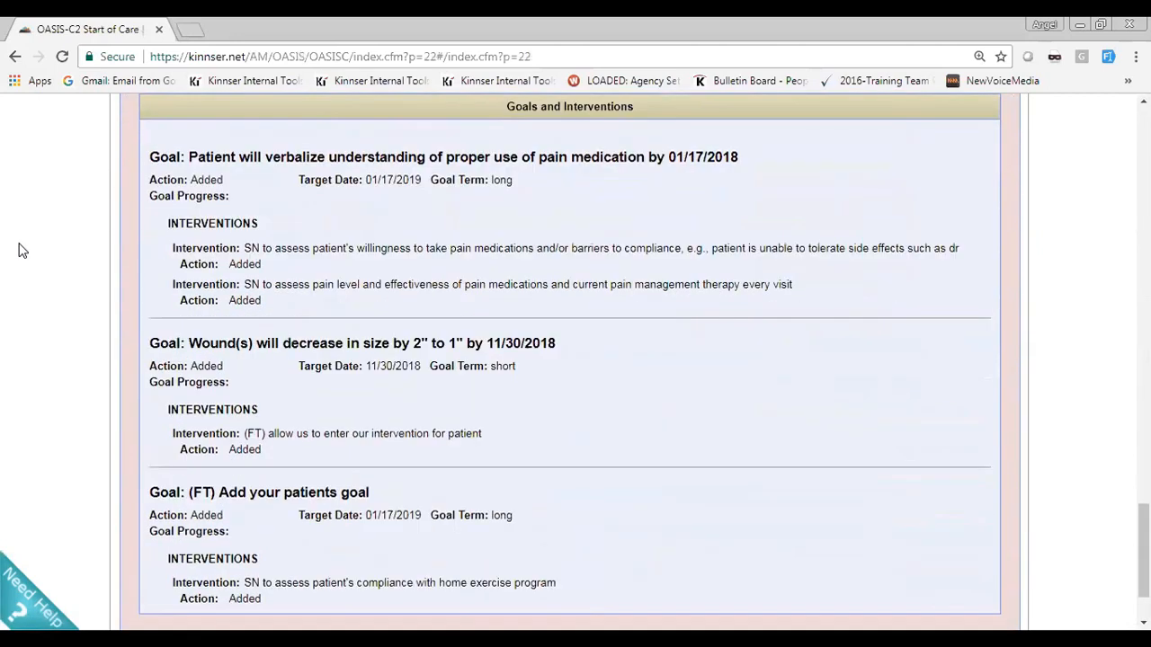
pyautogui.scroll(-3, 106, 255)
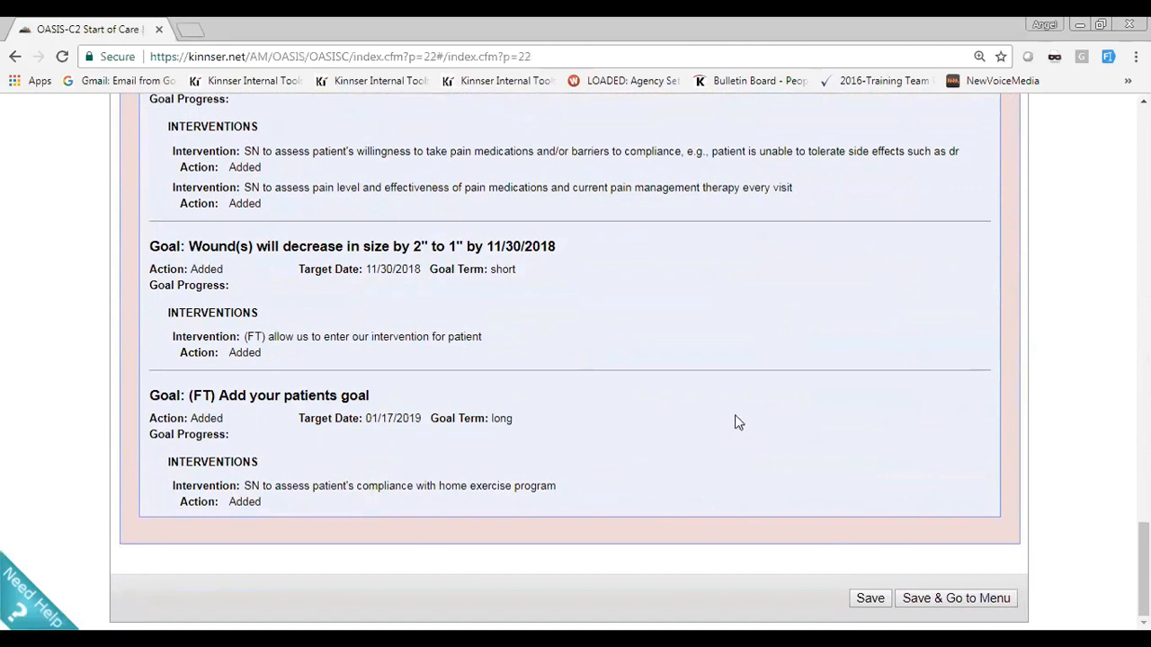
pyautogui.click(957, 601)
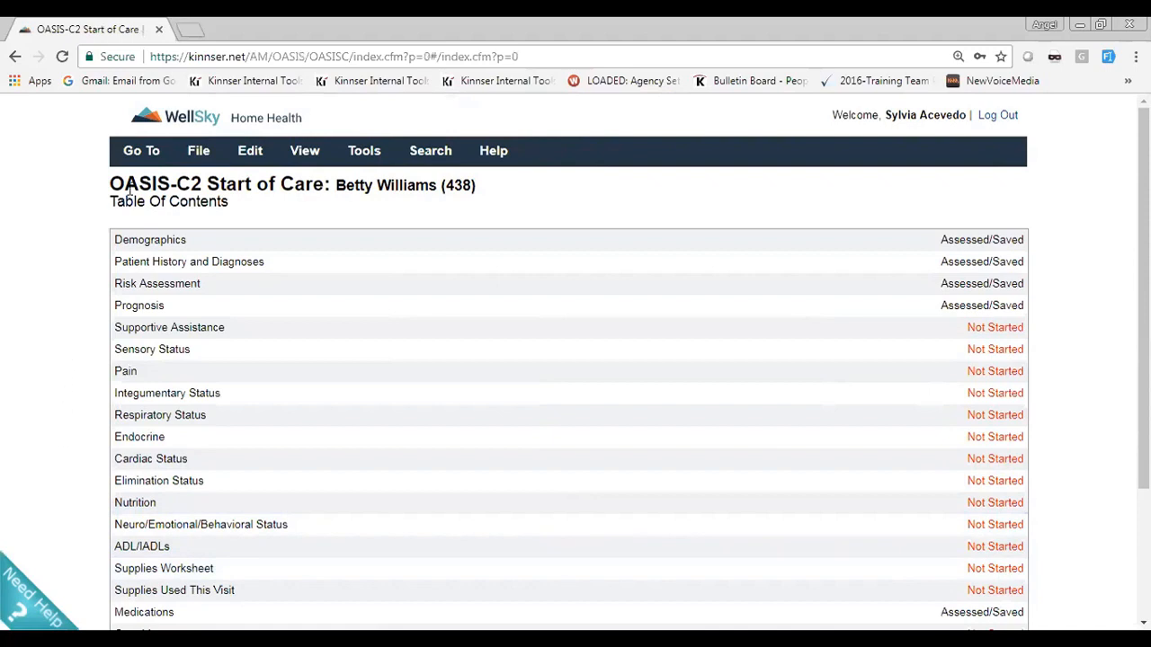
# Go to the HotBox and filter its tasks by the patient's name
pyautogui.click(142, 152)
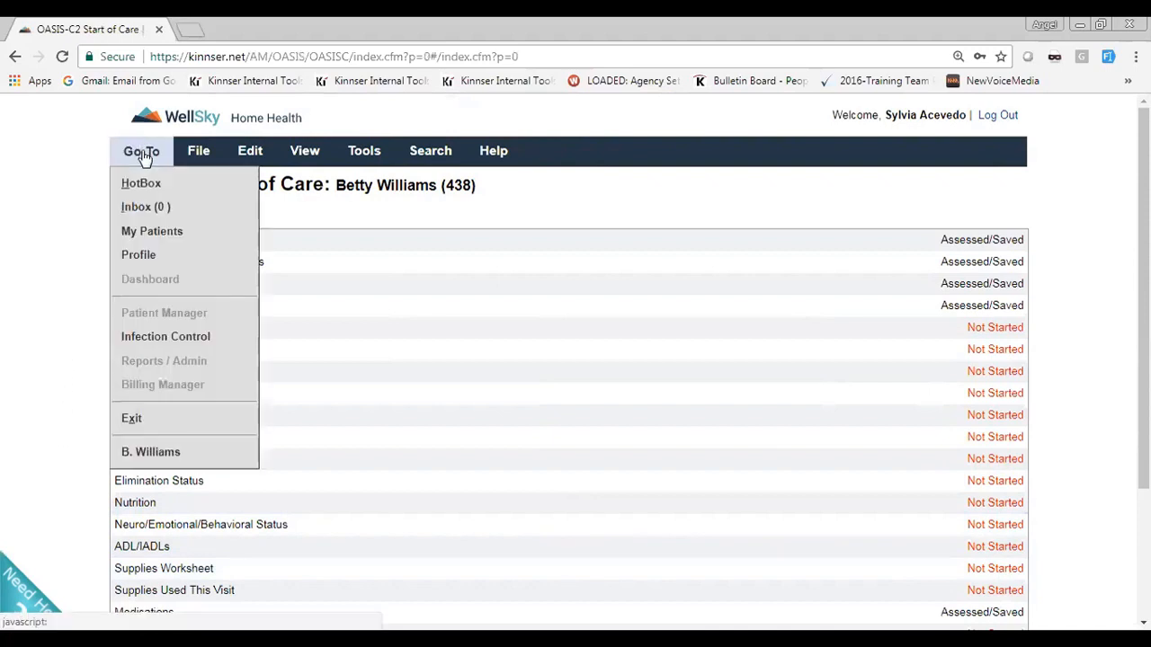
pyautogui.click(144, 185)
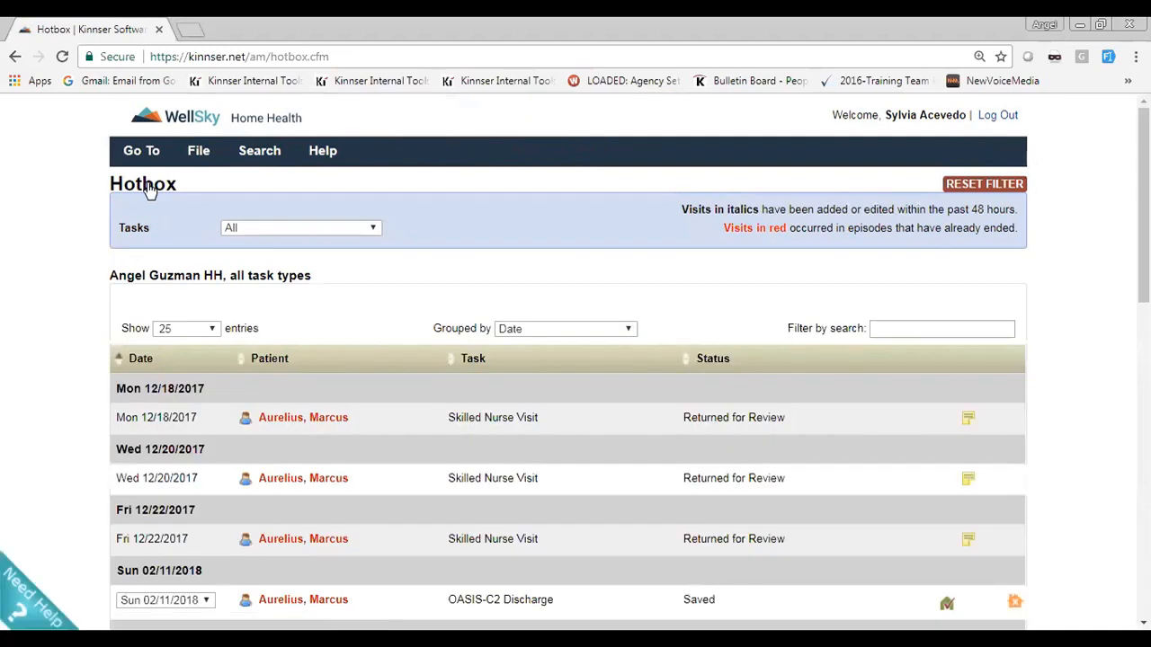
pyautogui.click(931, 328)
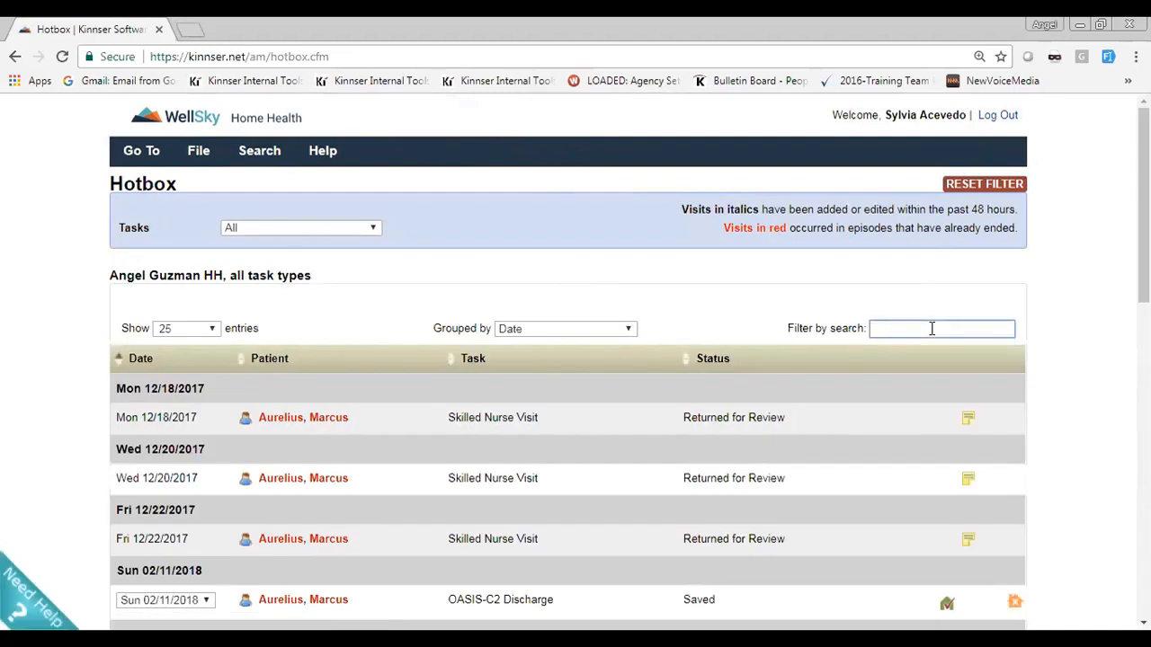
pyautogui.write('will')
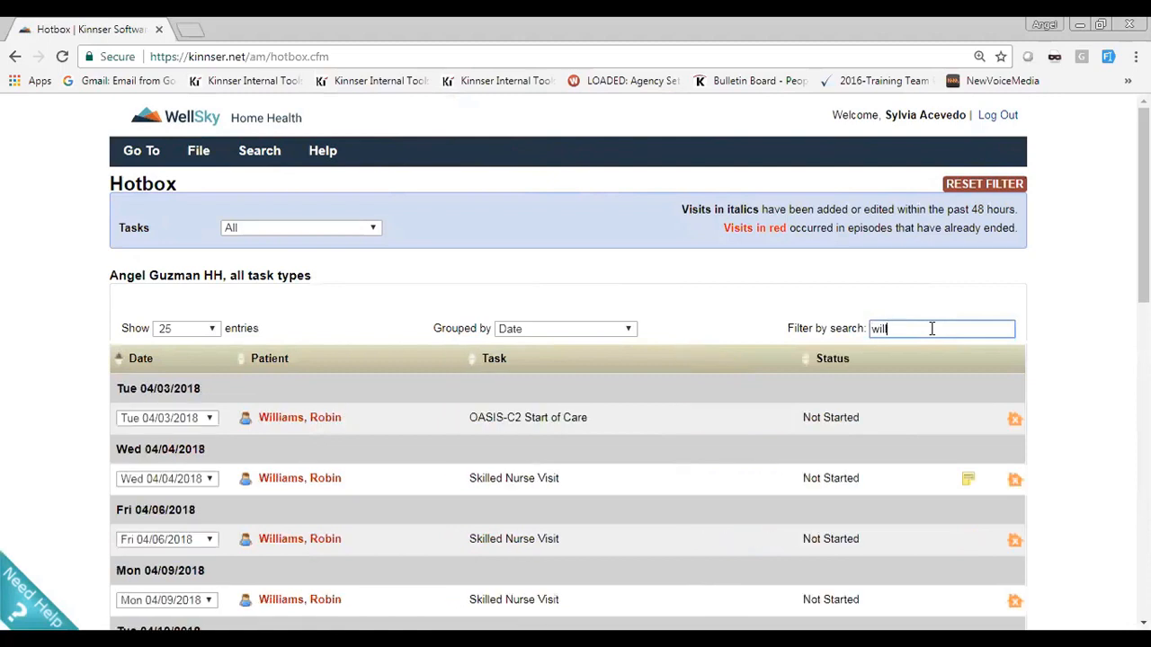
pyautogui.write('iams, be')
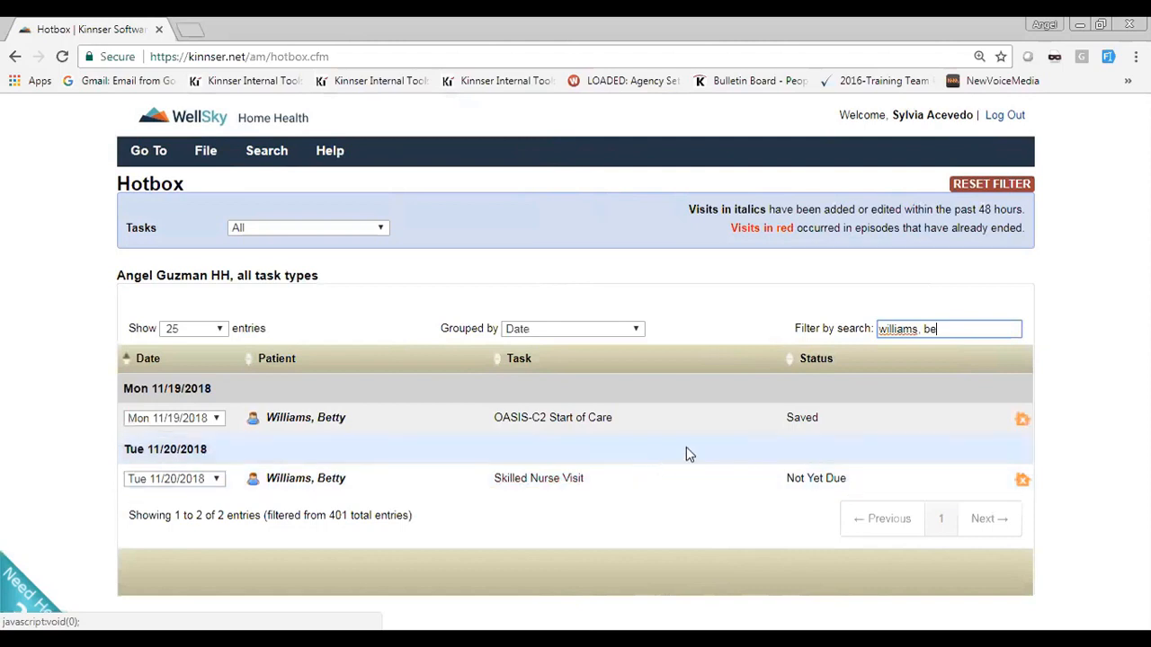
# Open the patient's Skilled Nurse Visit dated 11/20/2018 and clear the autofilled Associated Mileage
pyautogui.click(533, 479)
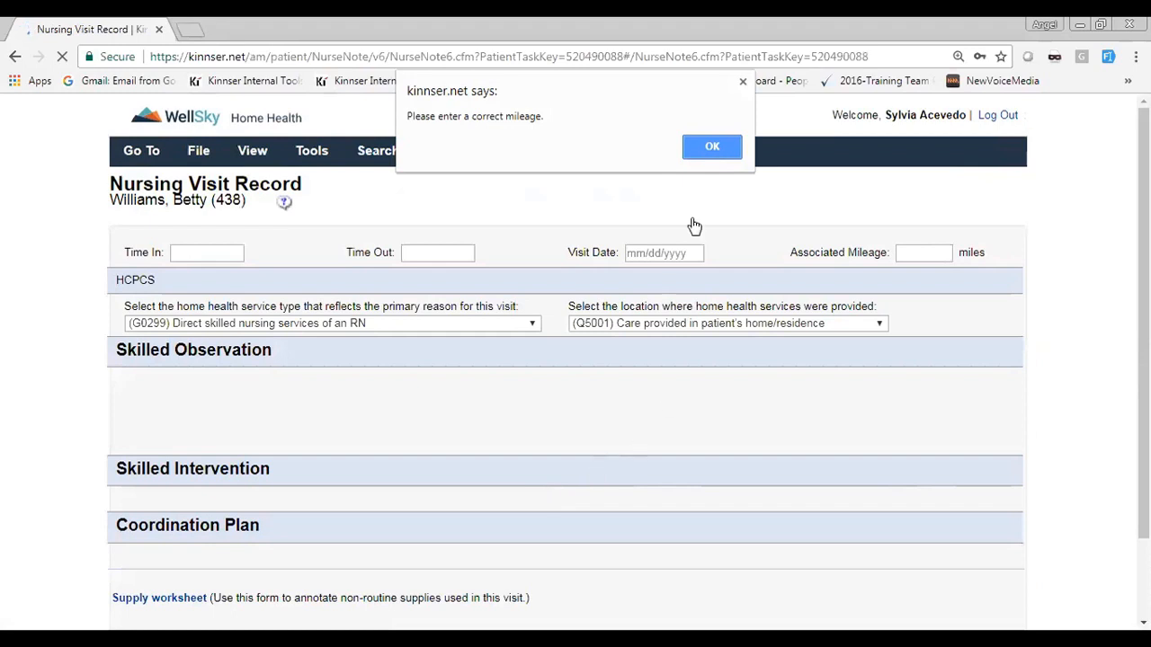
pyautogui.click(711, 152)
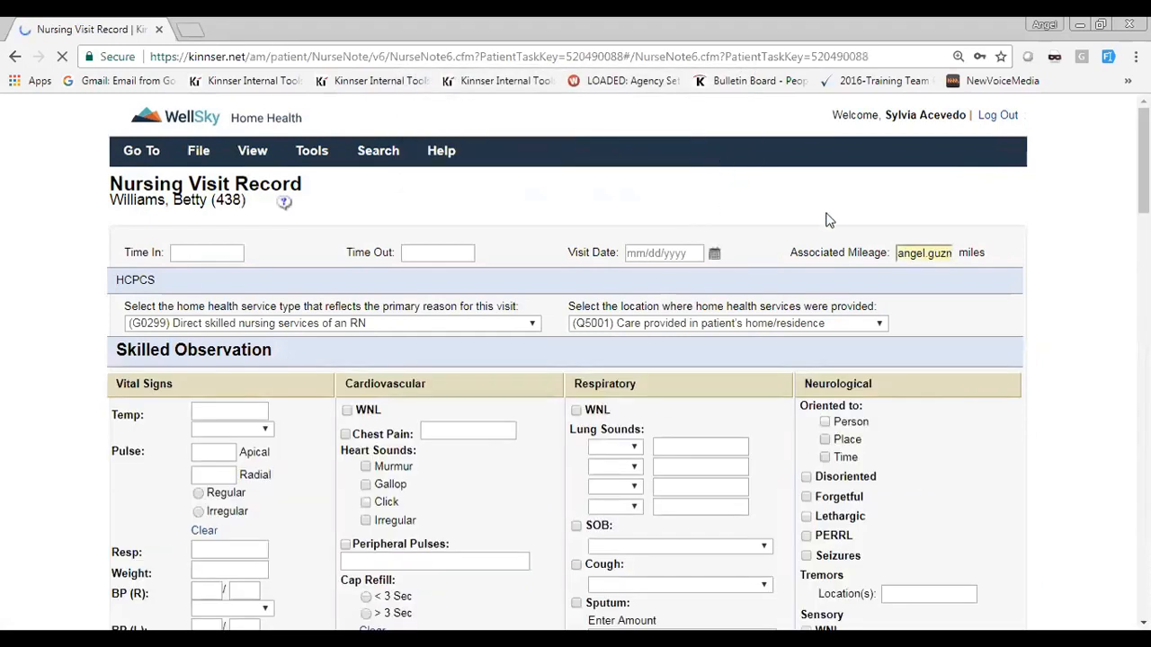
pyautogui.click(908, 254)
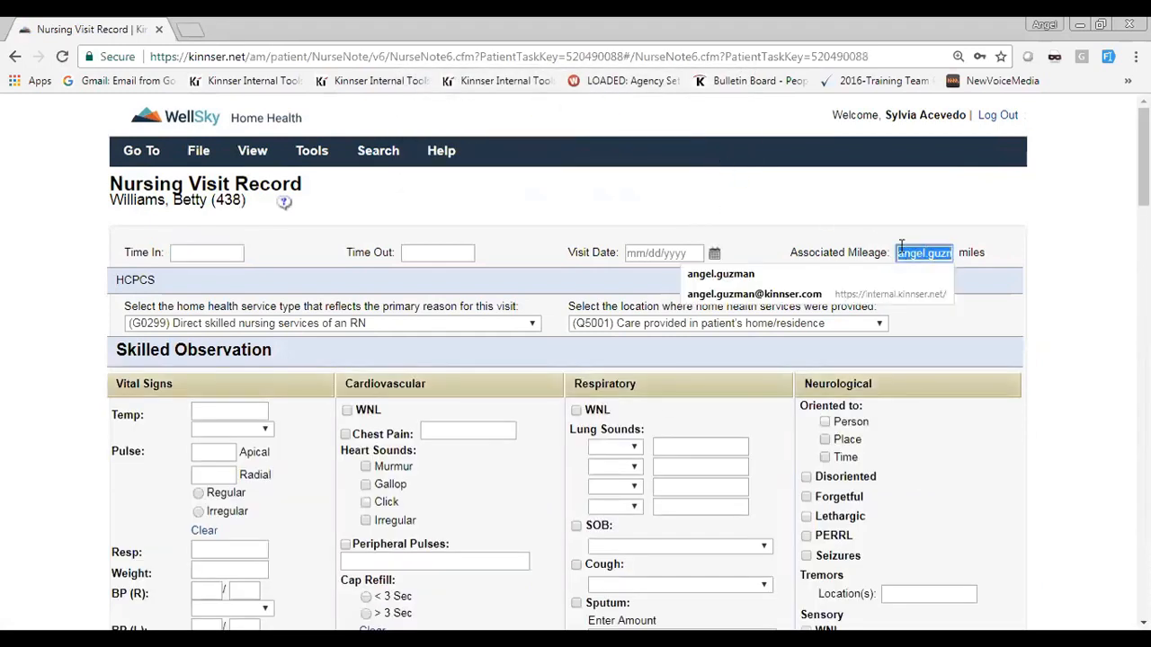
pyautogui.press('BackSpace')
# Set the nursing visit's Time In to 09:00 and its Visit Date to 11/19/2018
pyautogui.click(236, 254)
pyautogui.write('09:00')
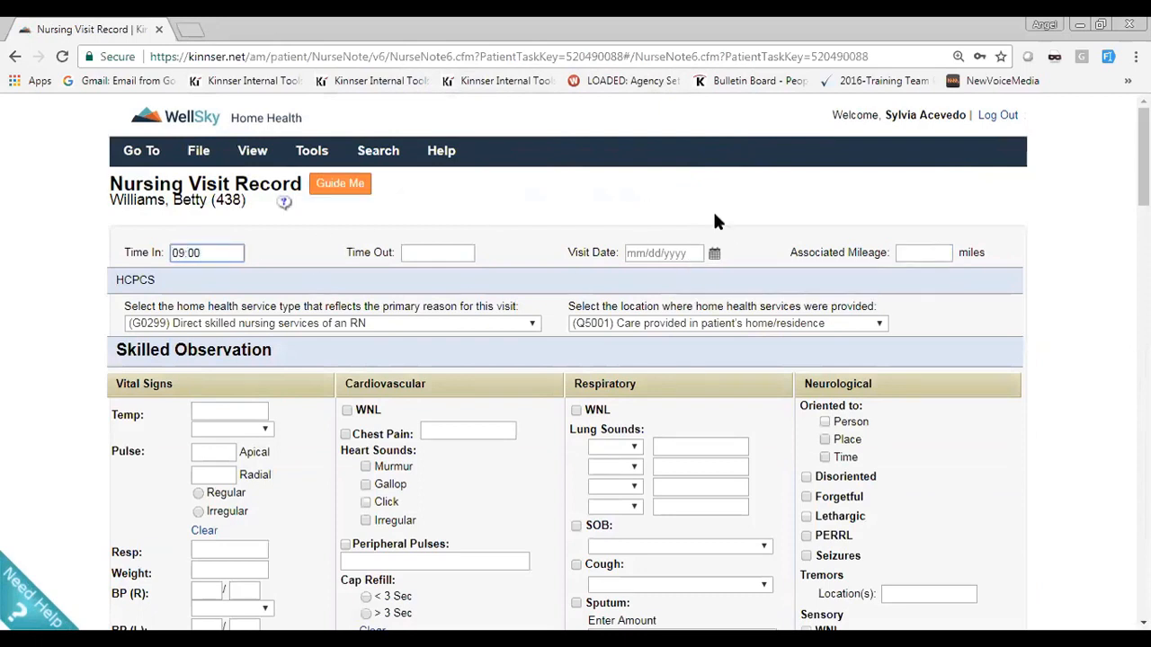
pyautogui.click(715, 256)
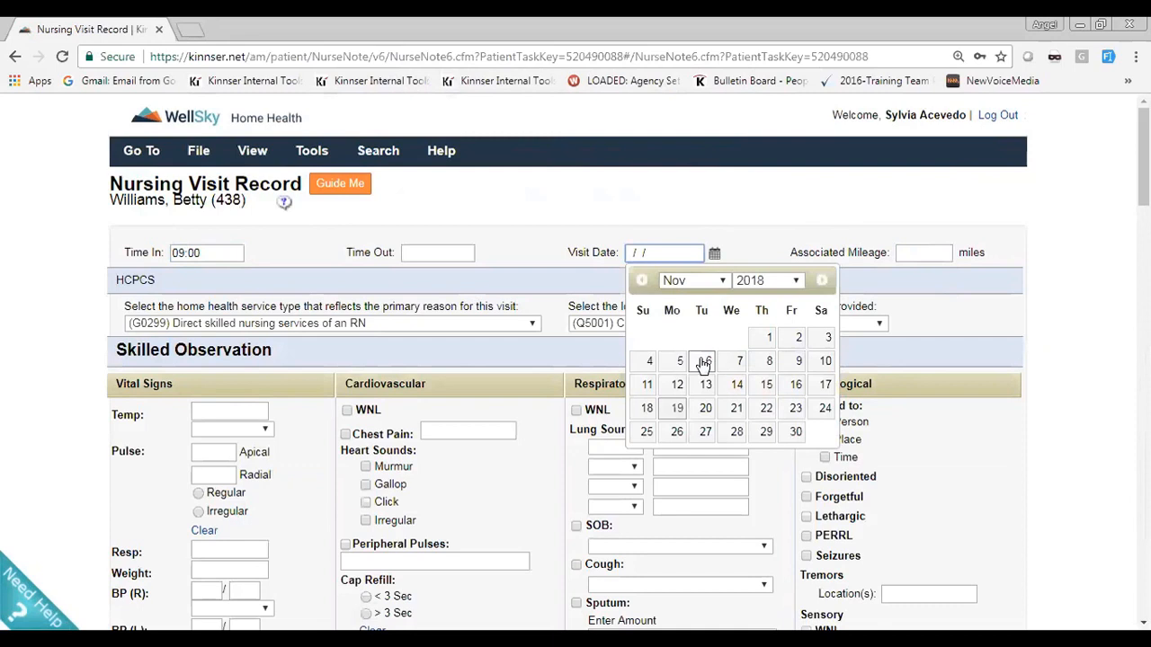
pyautogui.click(672, 408)
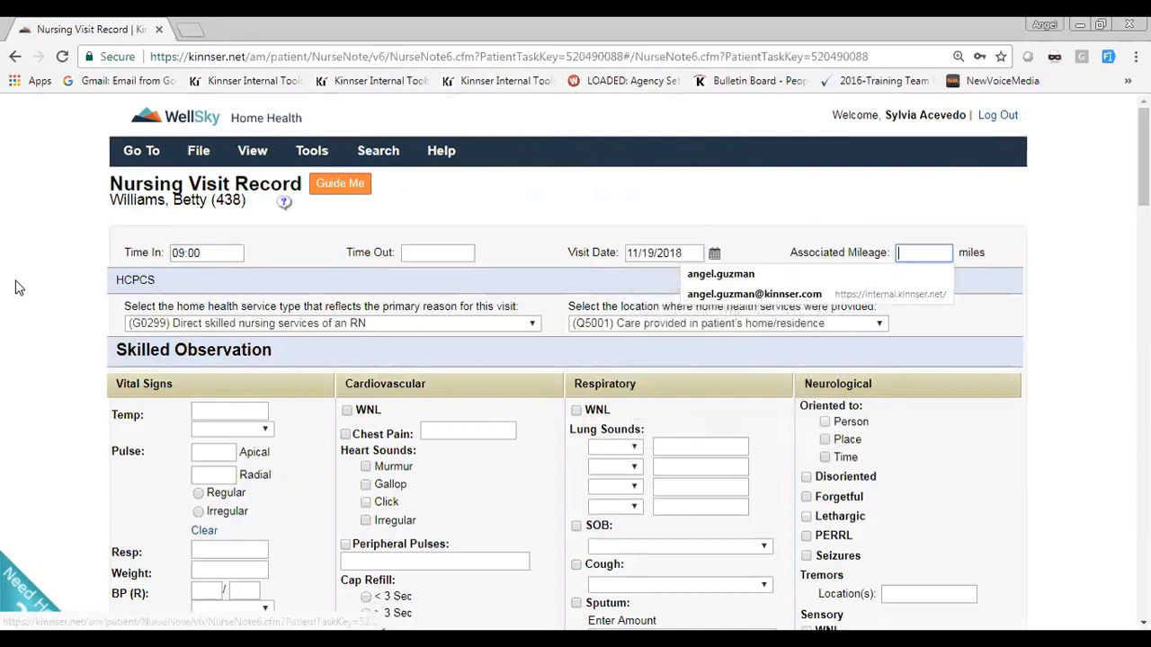
pyautogui.click(41, 269)
pyautogui.click(41, 264)
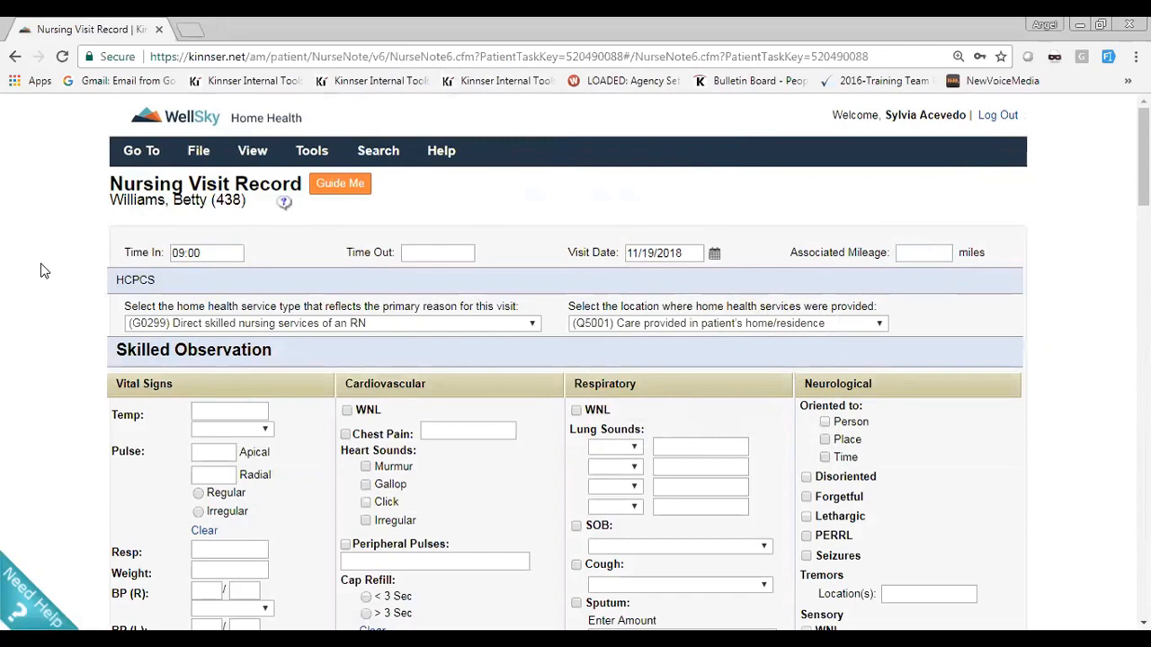
# Go to Goals and Interventions from the note's Skilled Intervention section and expand all unmet SN goals
pyautogui.scroll(-12, 42, 270)
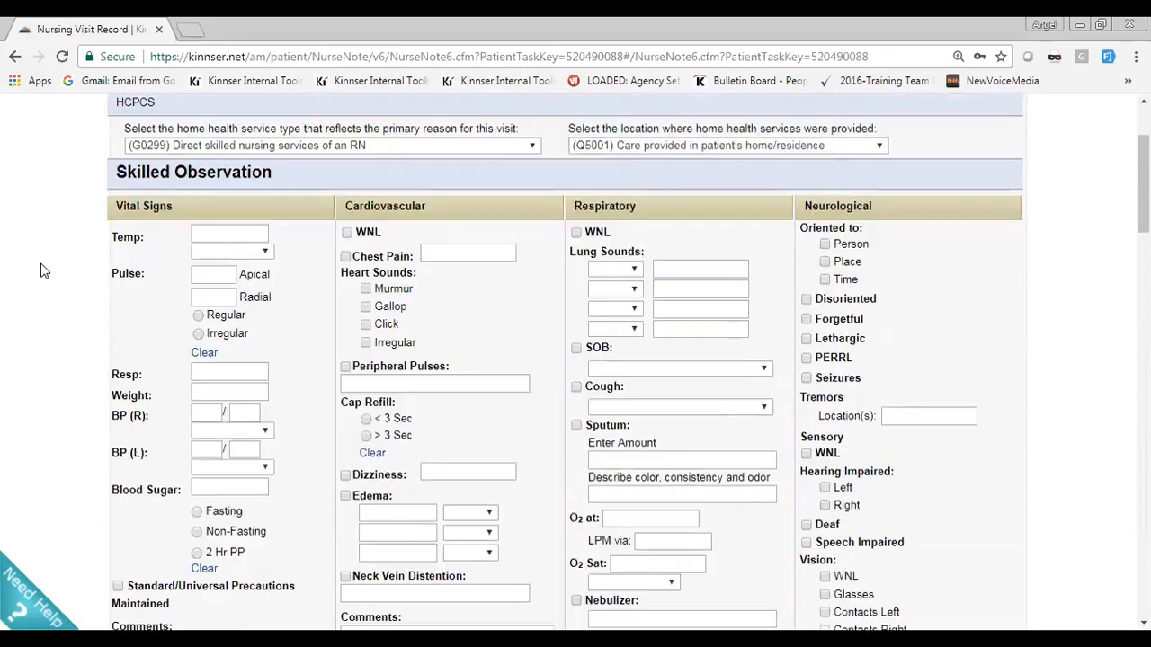
pyautogui.scroll(-15, 42, 270)
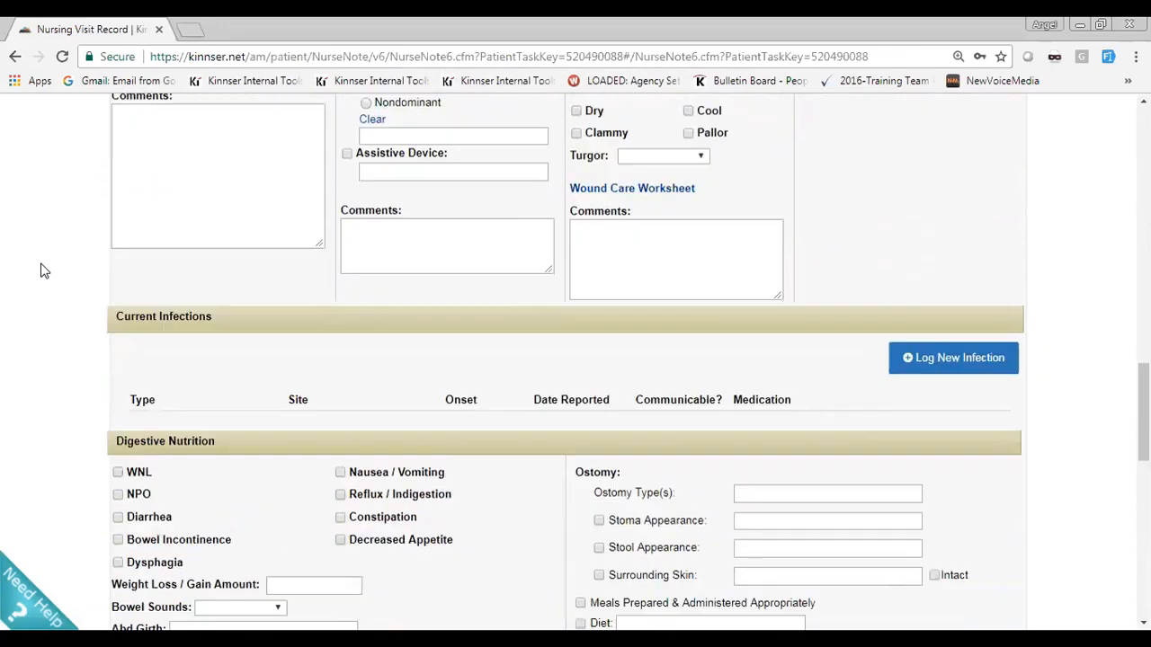
pyautogui.scroll(-1, 41, 270)
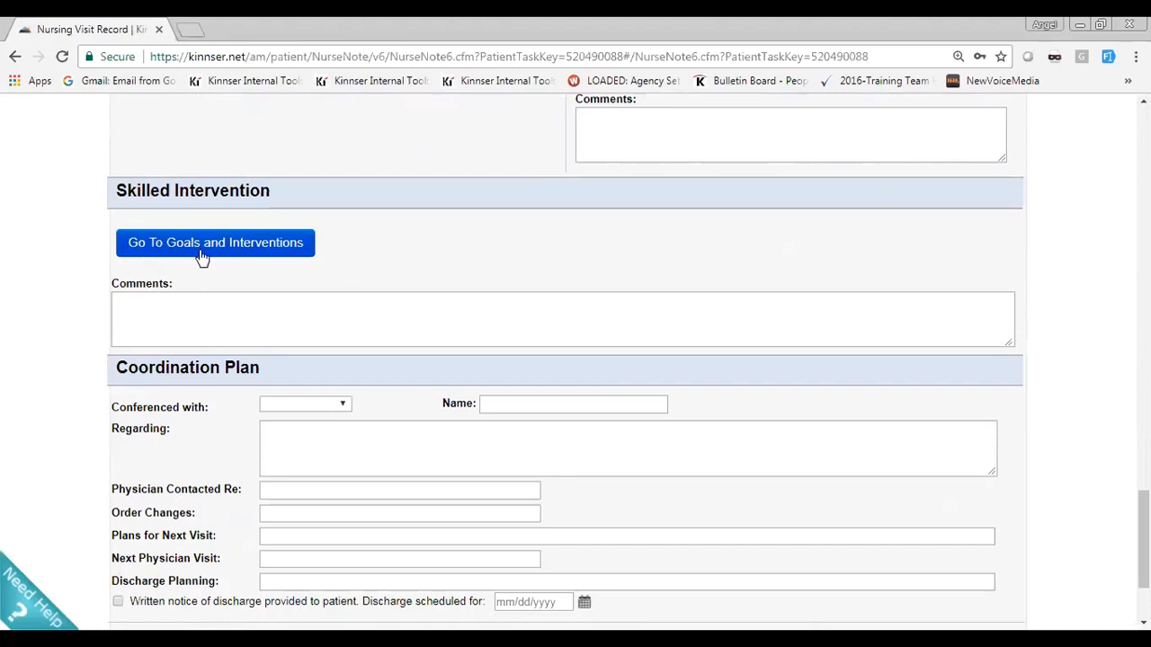
pyautogui.click(242, 255)
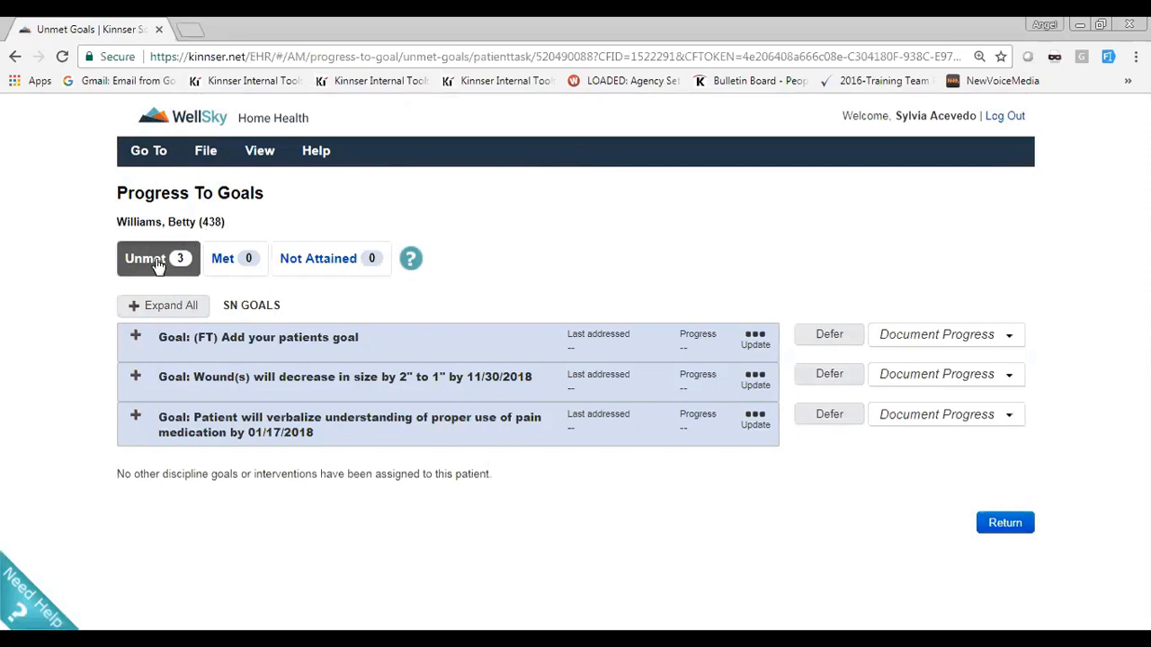
pyautogui.click(136, 339)
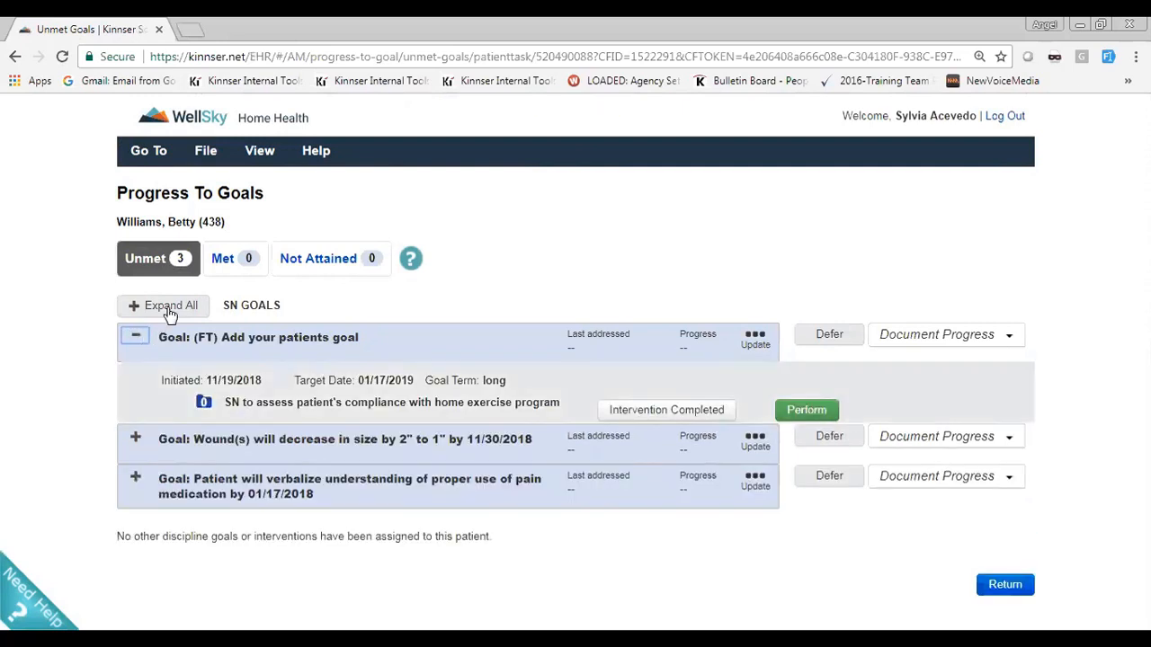
pyautogui.click(169, 308)
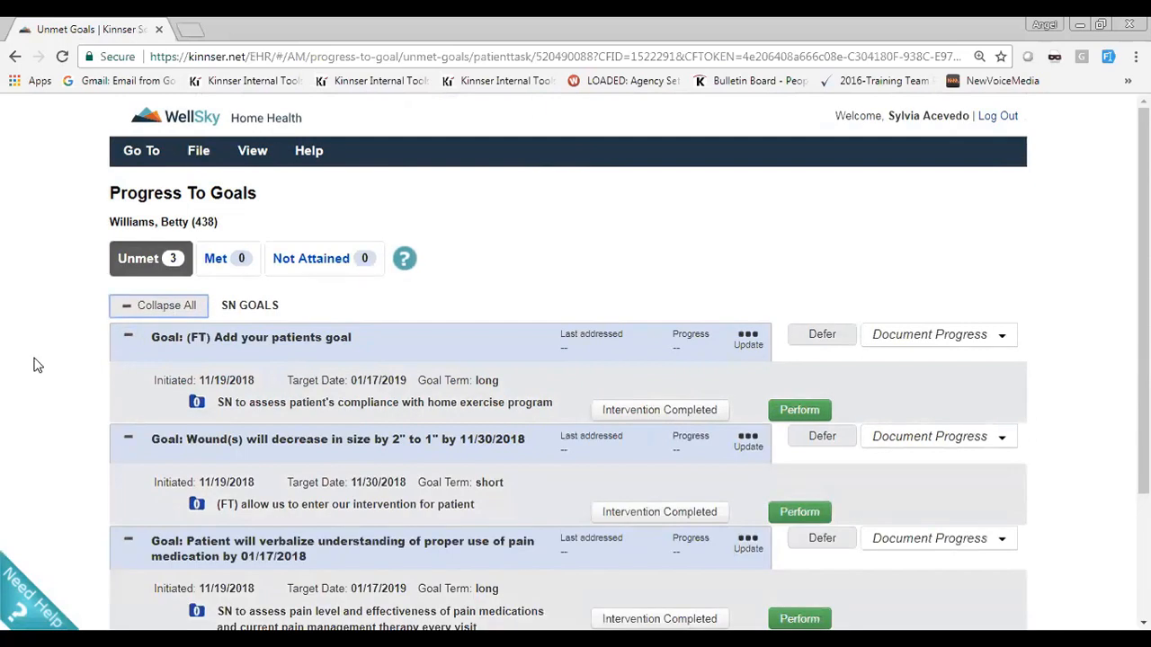
# Record the home exercise compliance intervention as performed on Patient and Caregiver with result Verbalized Understanding and the notes "add your notes"
pyautogui.scroll(-1, 36, 364)
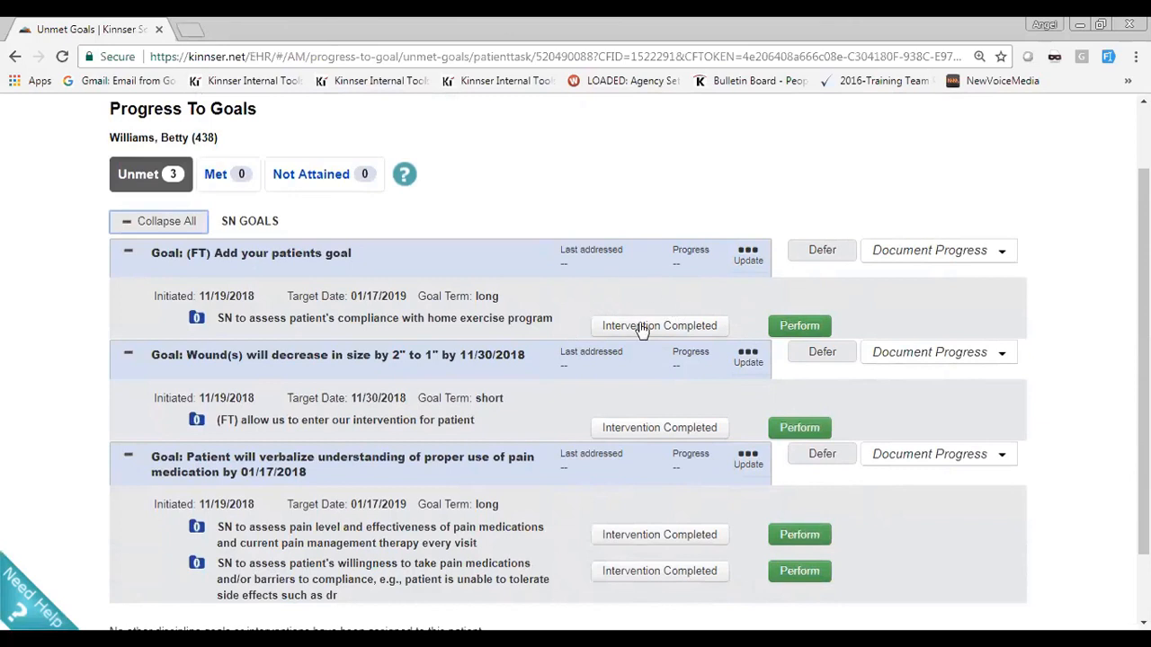
pyautogui.click(785, 331)
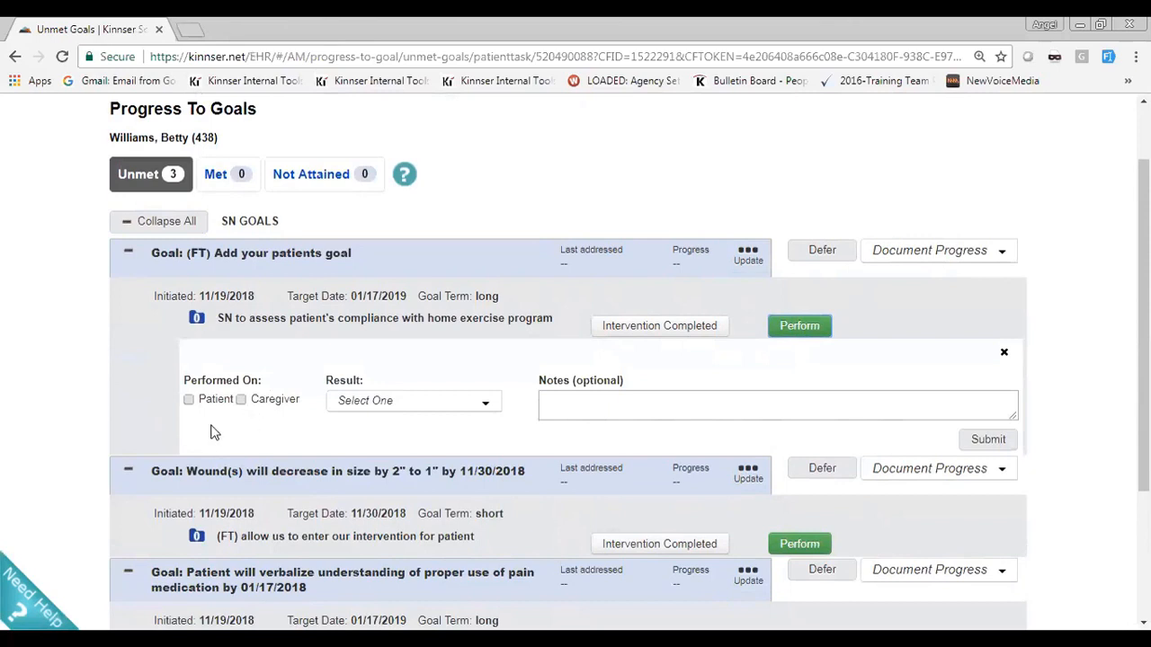
pyautogui.click(188, 399)
pyautogui.click(494, 406)
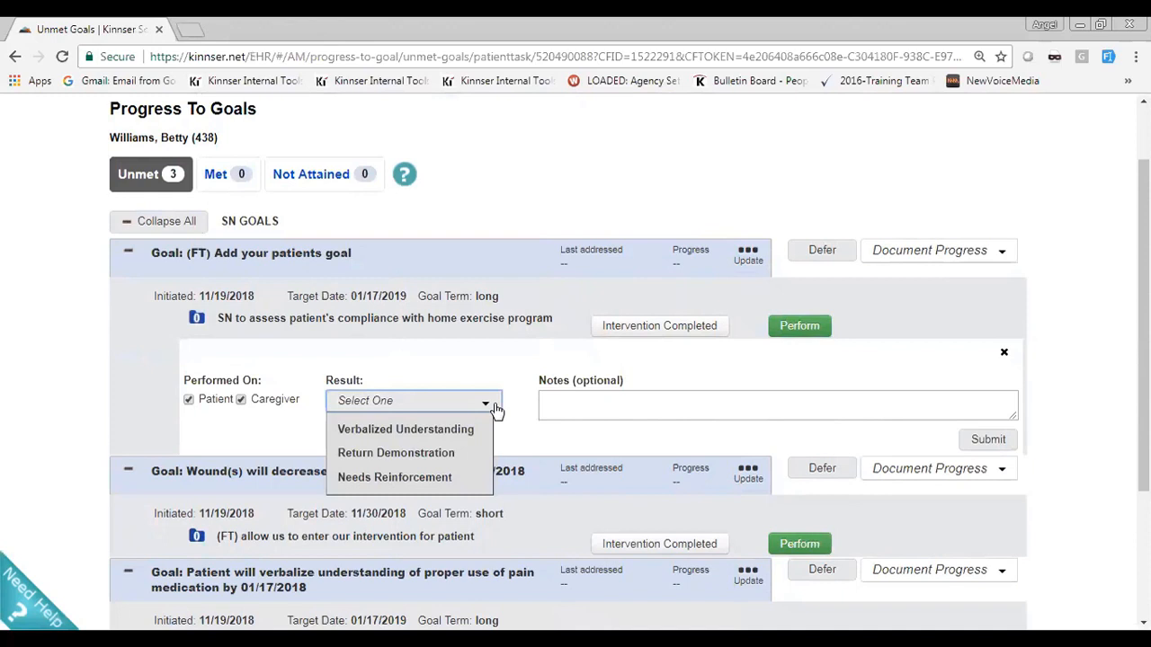
pyautogui.click(455, 429)
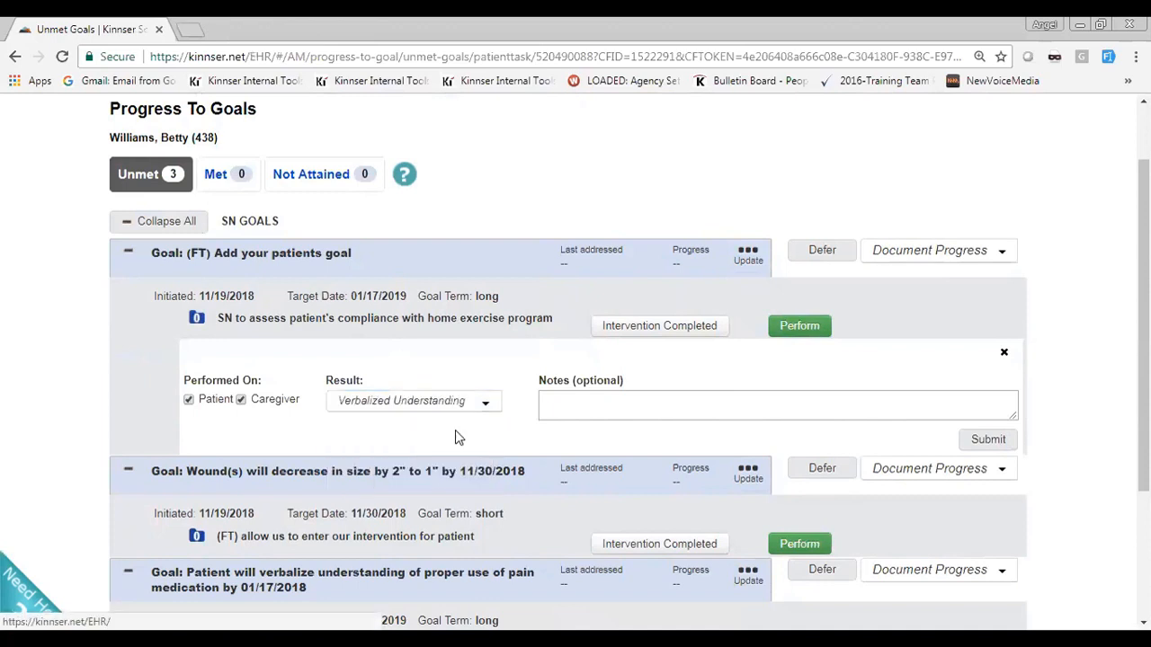
pyautogui.moveTo(534, 380); pyautogui.dragTo(570, 385)
pyautogui.click(575, 396)
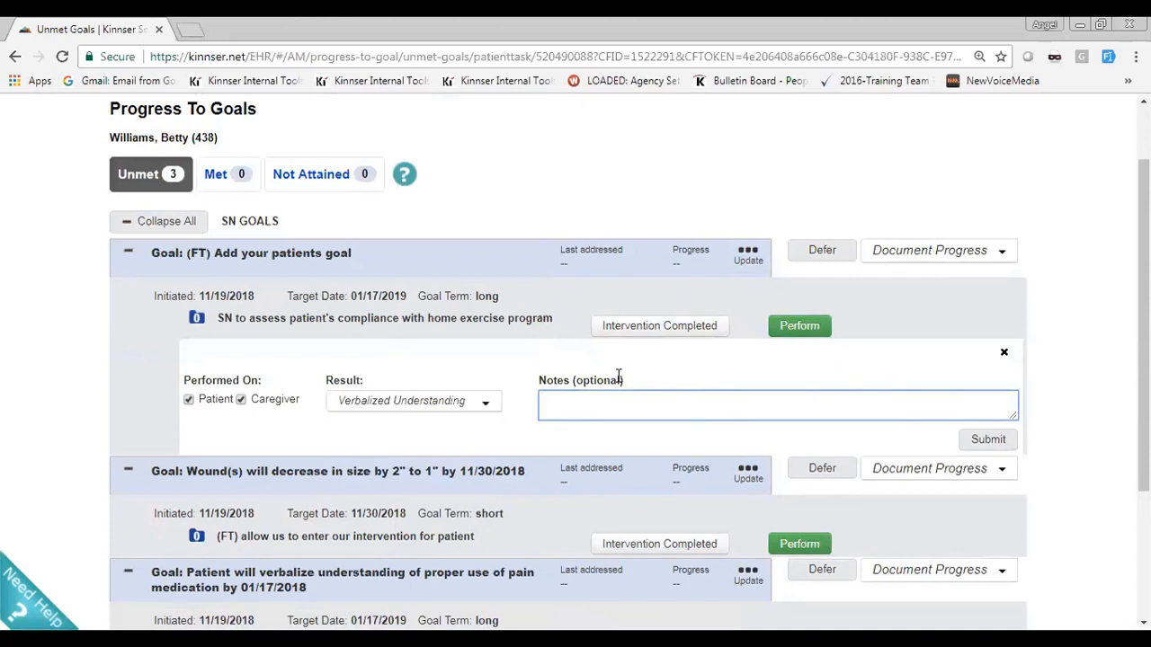
pyautogui.write('add your notes')
pyautogui.click(1011, 439)
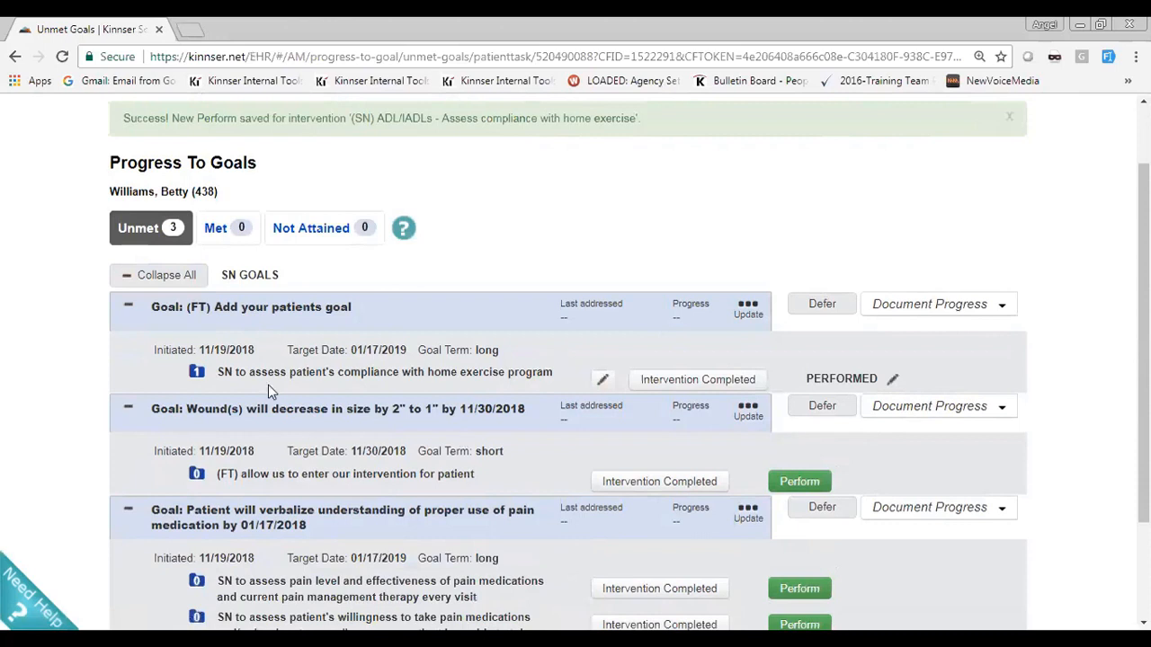
# Review the performed details of the home exercise compliance intervention, open them for editing to view the result options, and resubmit them
pyautogui.click(197, 372)
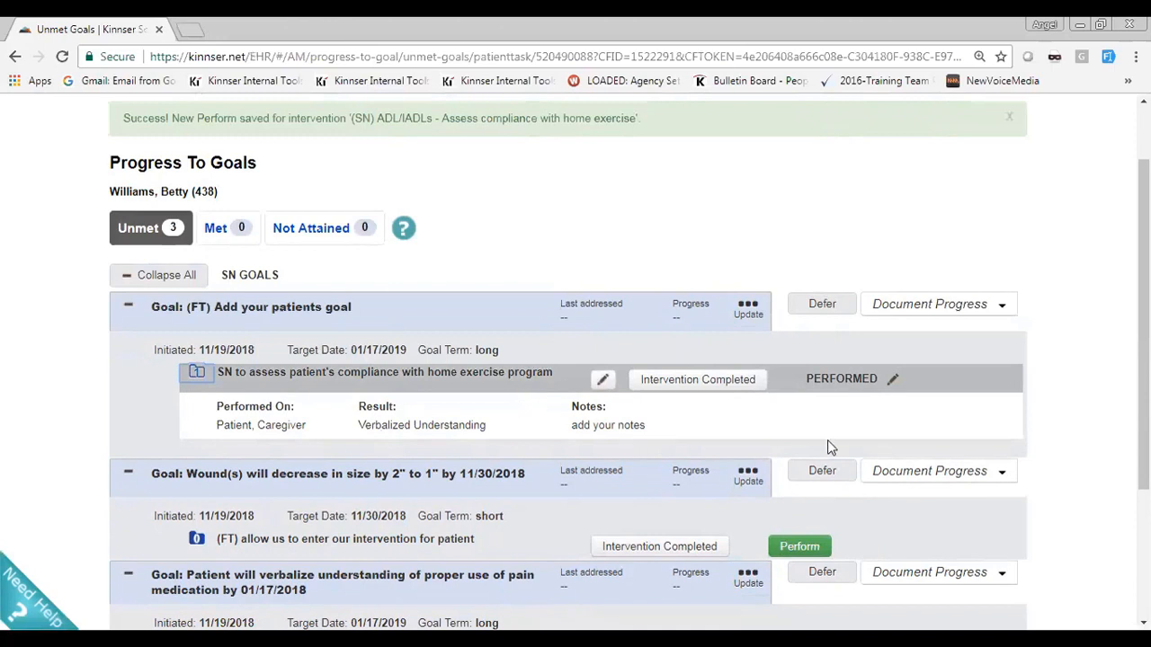
pyautogui.click(893, 381)
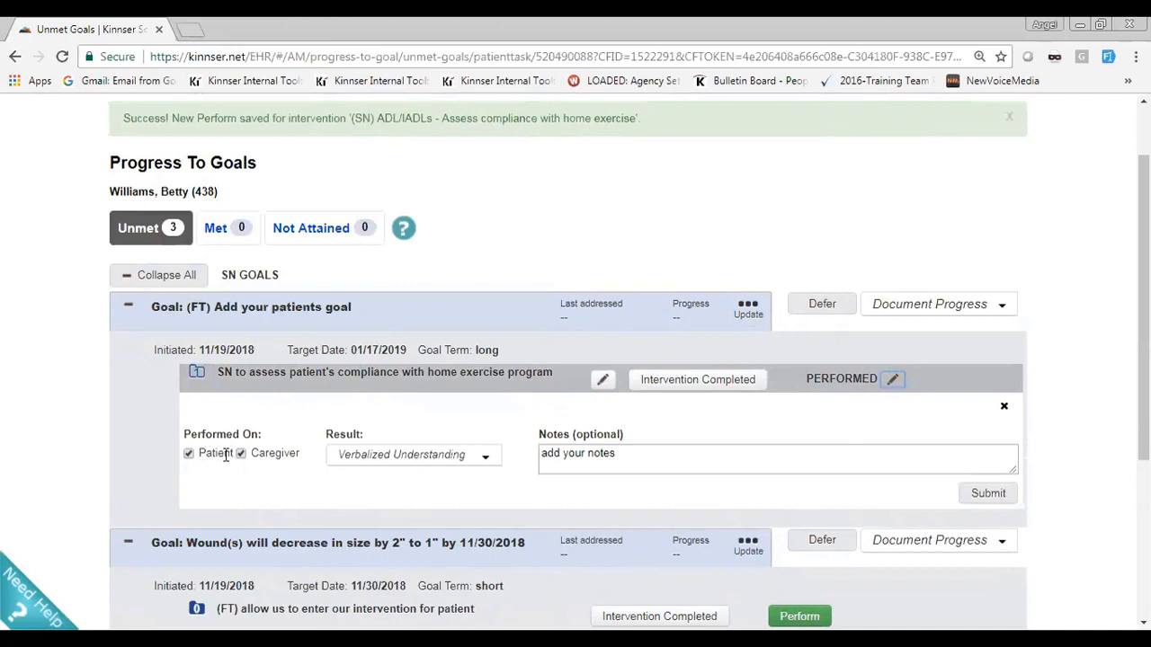
pyautogui.click(440, 460)
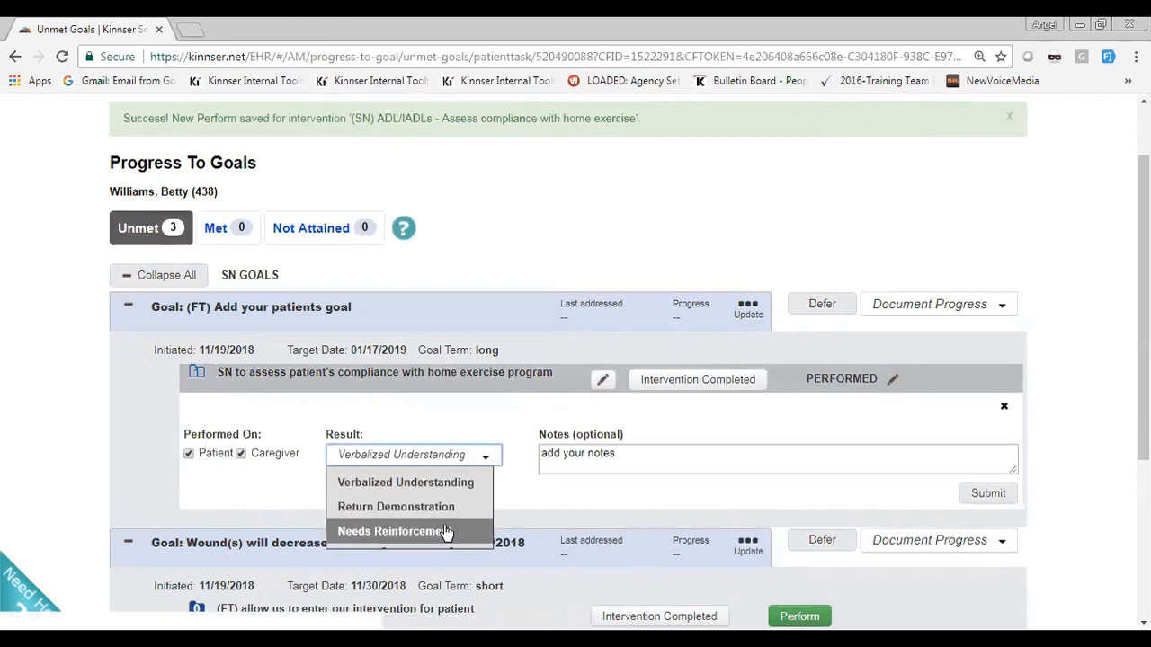
pyautogui.click(674, 463)
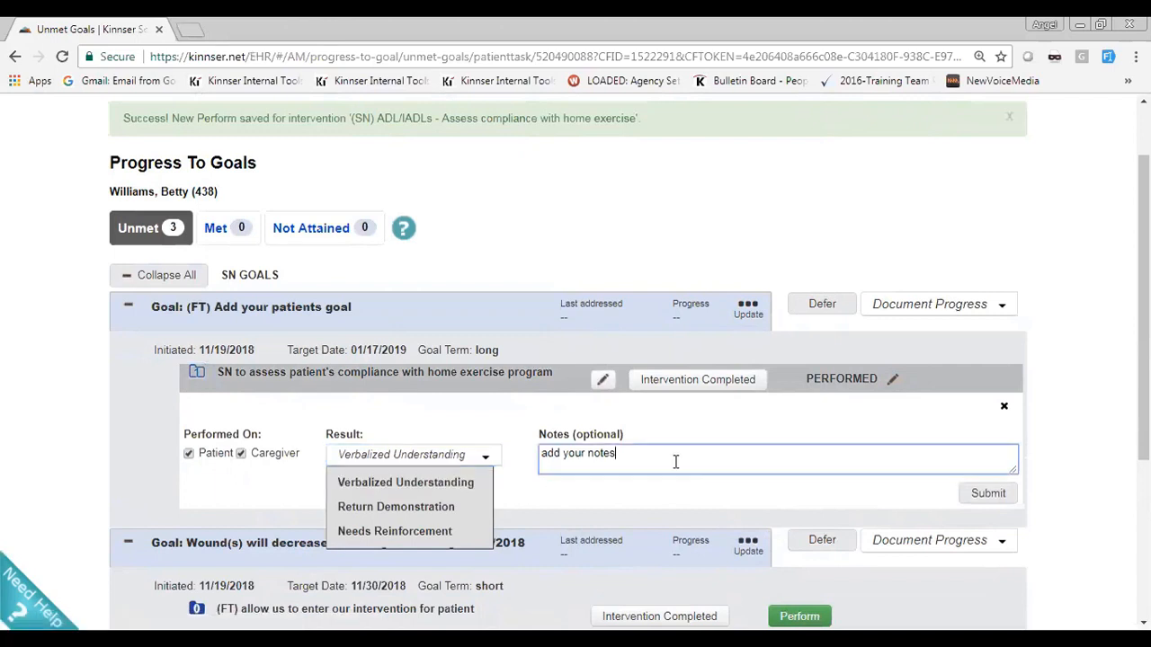
pyautogui.write('add your notes')
pyautogui.click(998, 494)
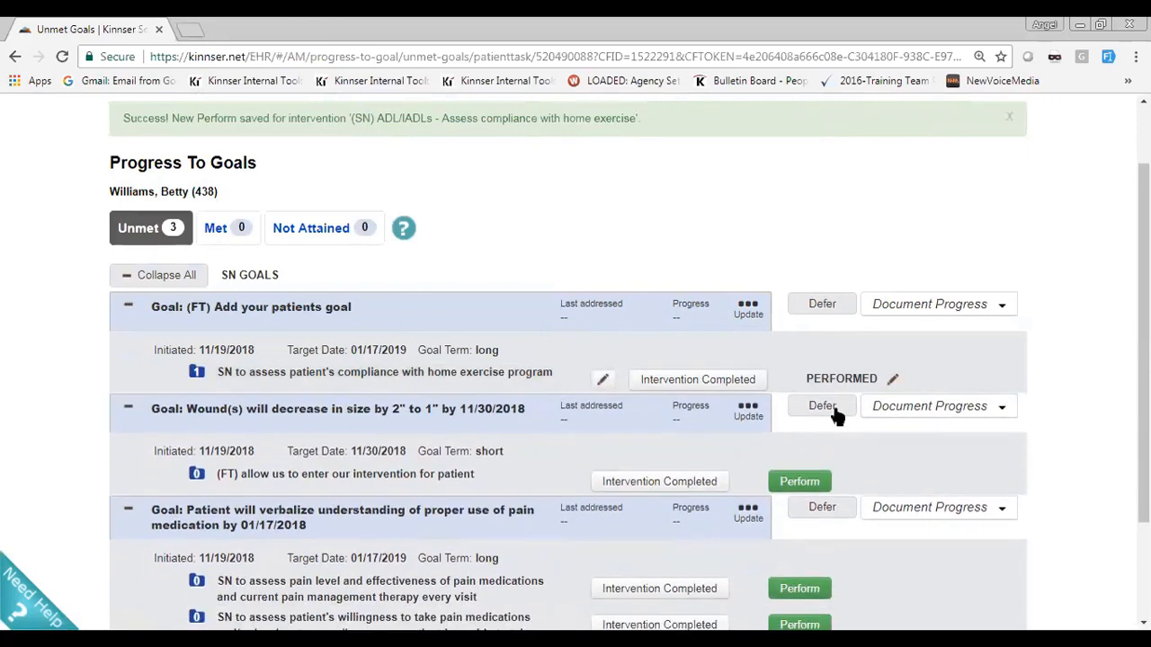
pyautogui.click(685, 387)
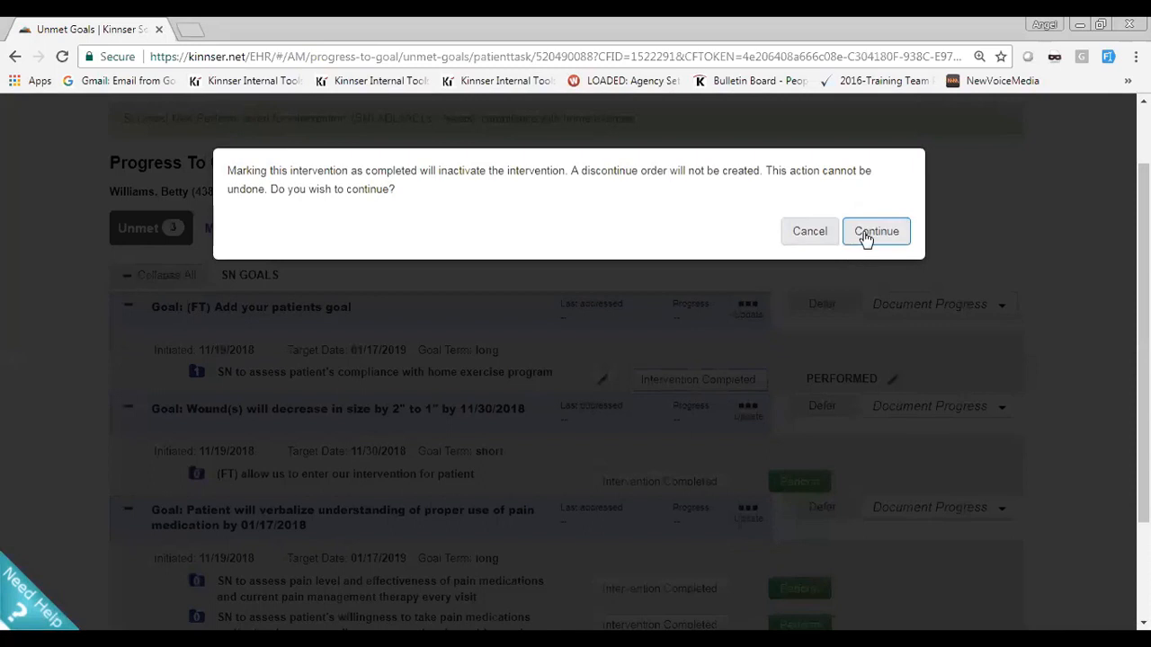
pyautogui.click(816, 231)
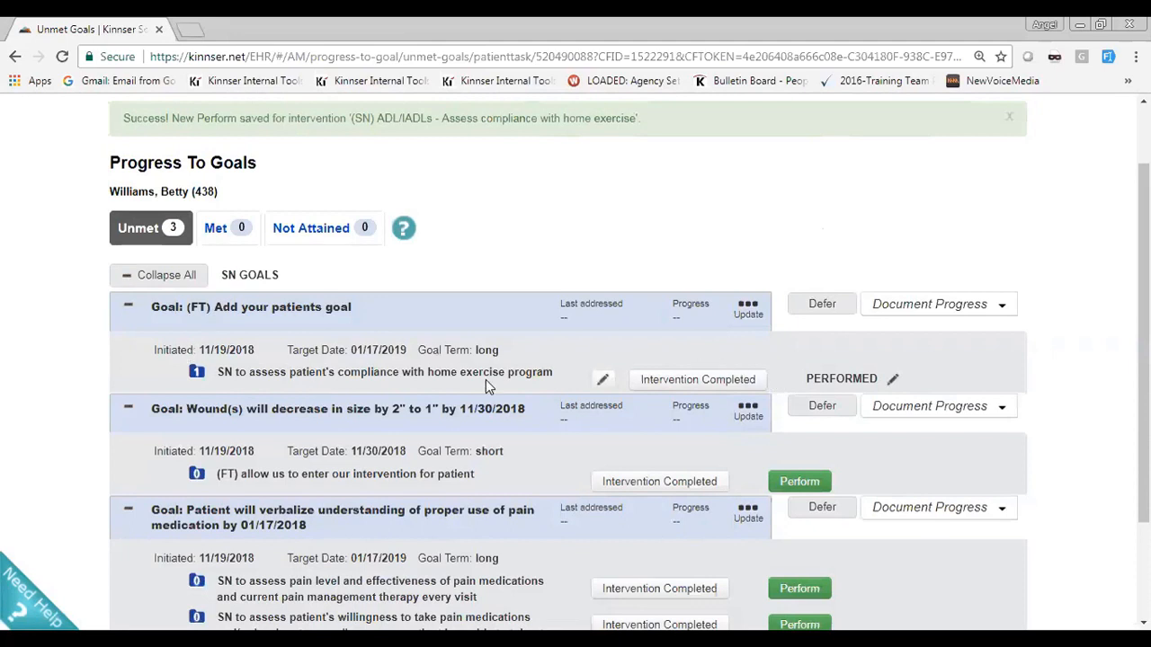
pyautogui.moveTo(284, 350); pyautogui.dragTo(343, 349)
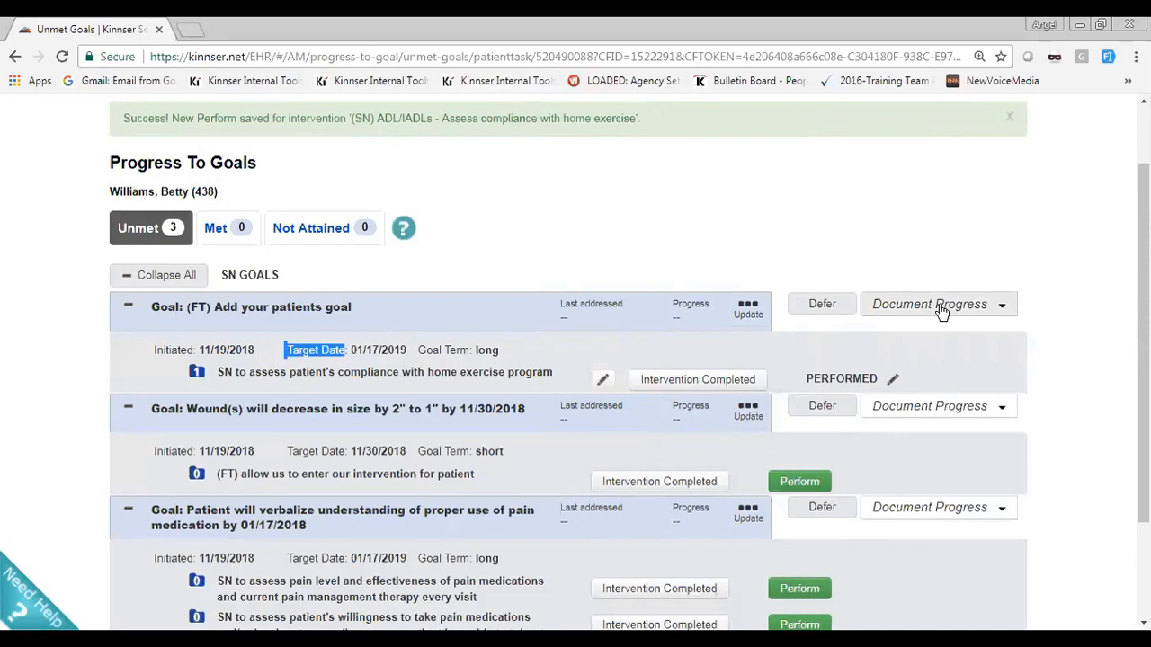
# Document the progress of the goal "(FT) Add your patients goal" as Improving with the progress notes "add your notes"
pyautogui.click(1001, 307)
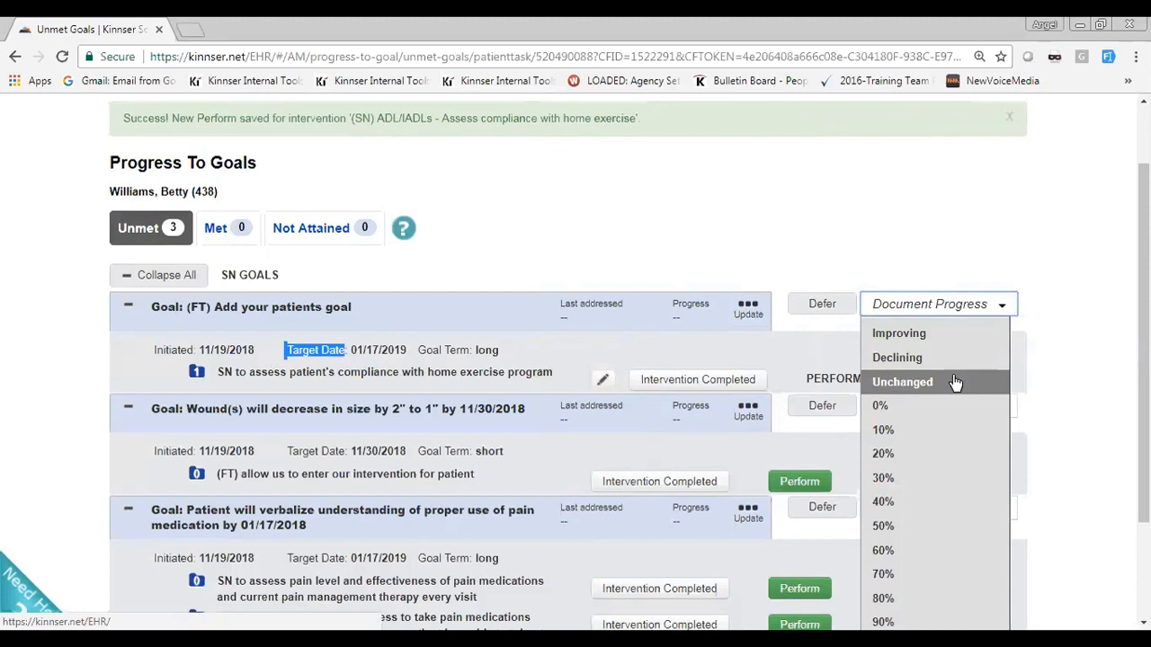
pyautogui.scroll(-2, 956, 387)
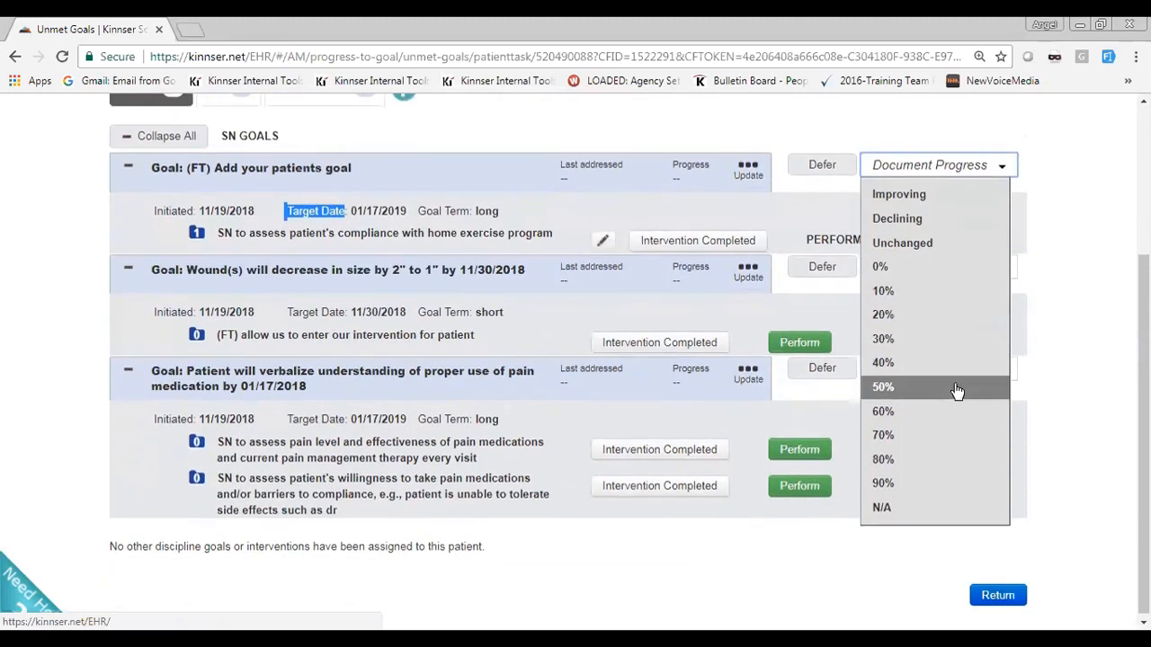
pyautogui.click(898, 195)
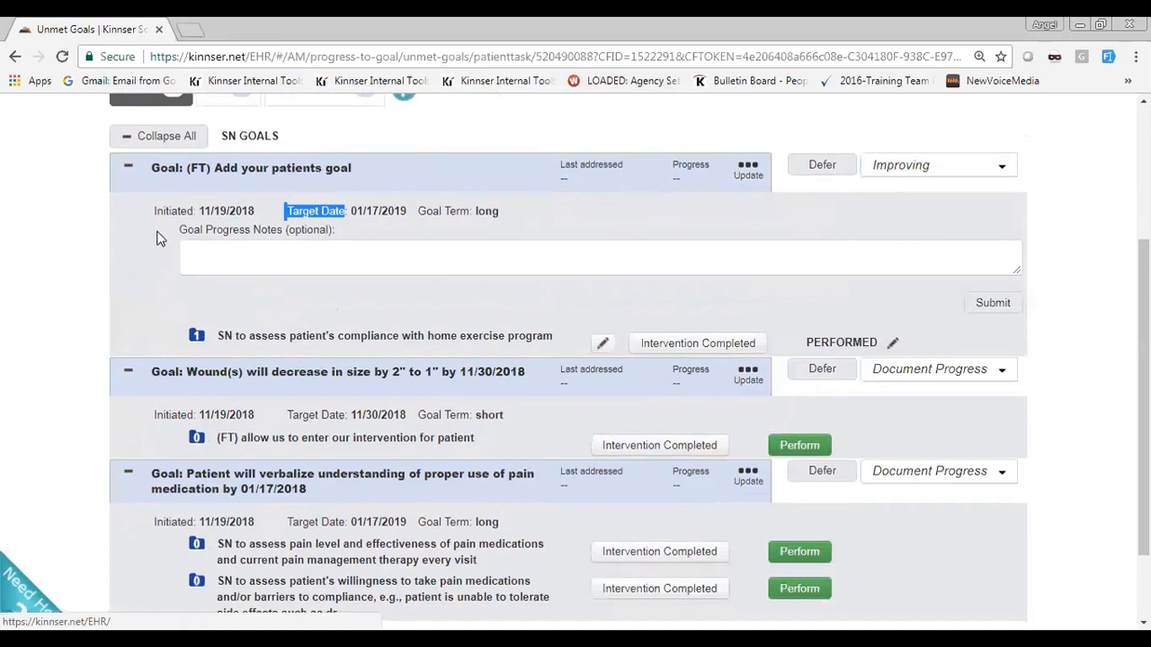
pyautogui.moveTo(176, 230); pyautogui.dragTo(267, 244)
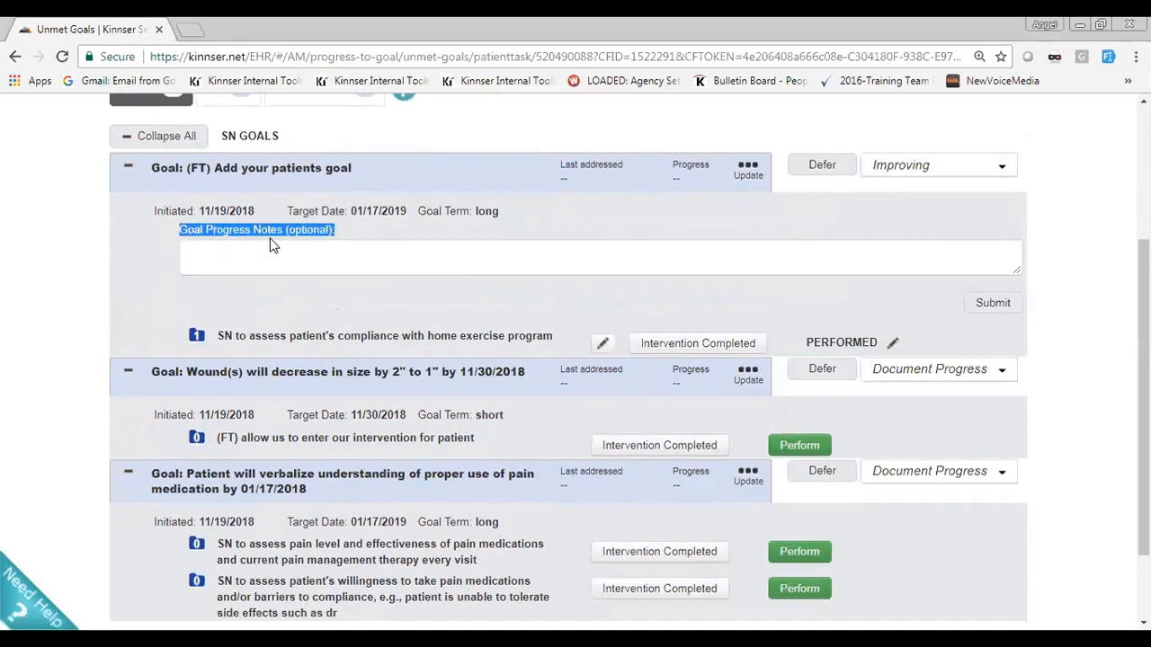
pyautogui.click(271, 250)
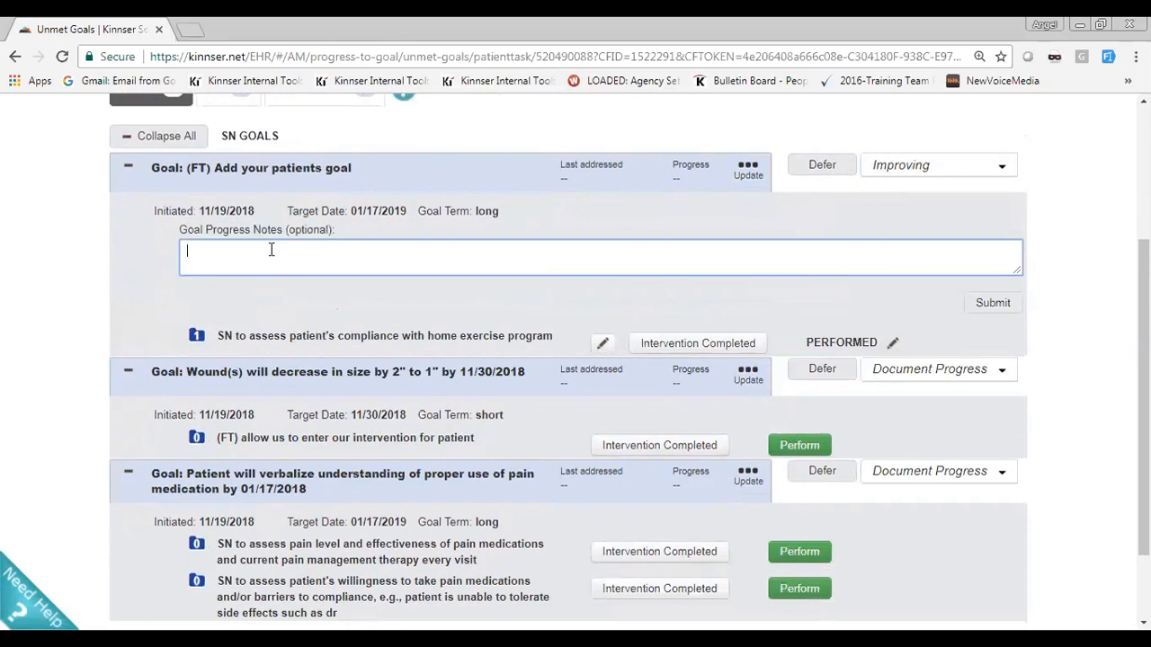
pyautogui.write('add your notes')
pyautogui.click(989, 304)
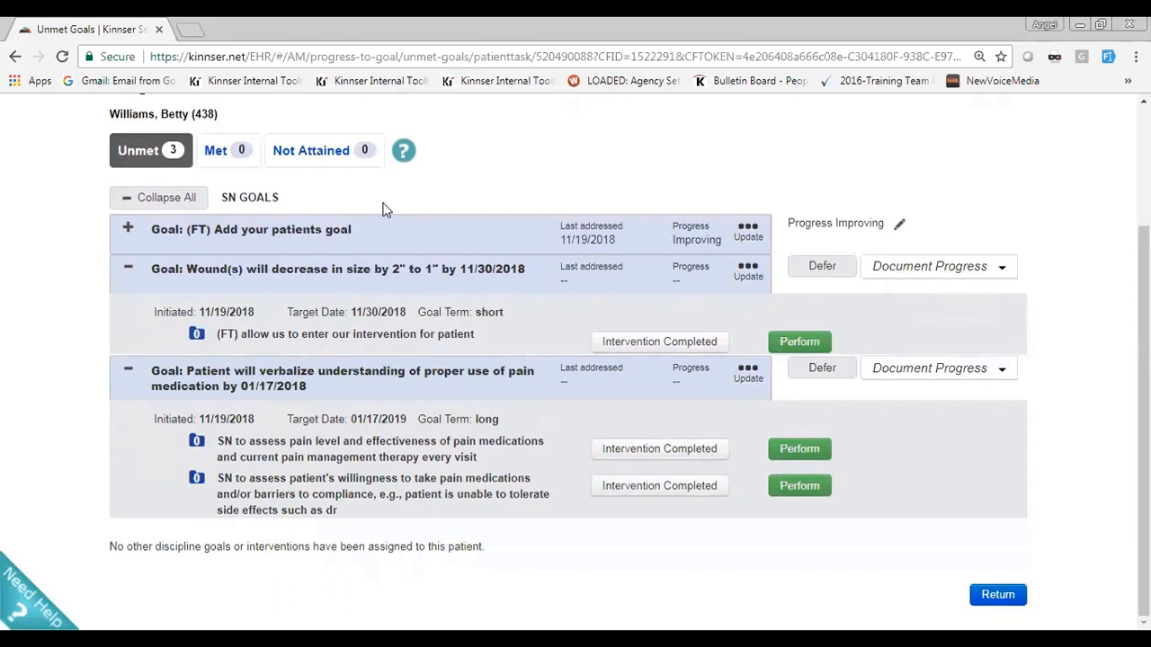
# Reopen and resubmit the Improving progress entry, and expand the goal "(FT) Add your patients goal" to review its progress notes
pyautogui.click(901, 225)
pyautogui.click(413, 255)
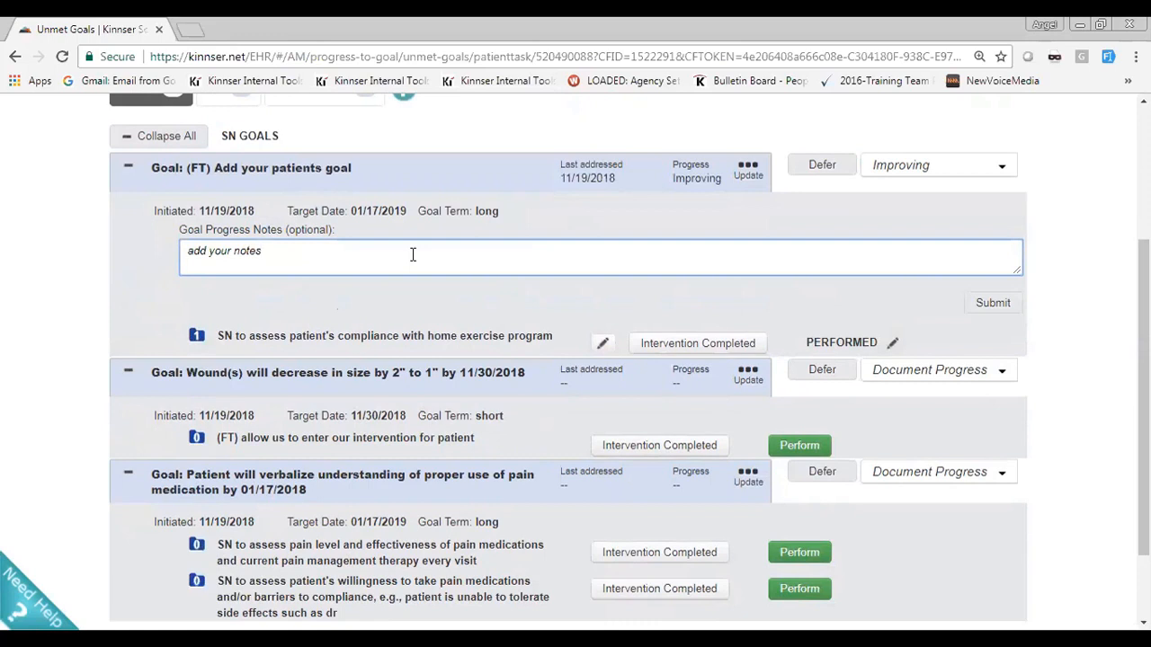
pyautogui.click(992, 304)
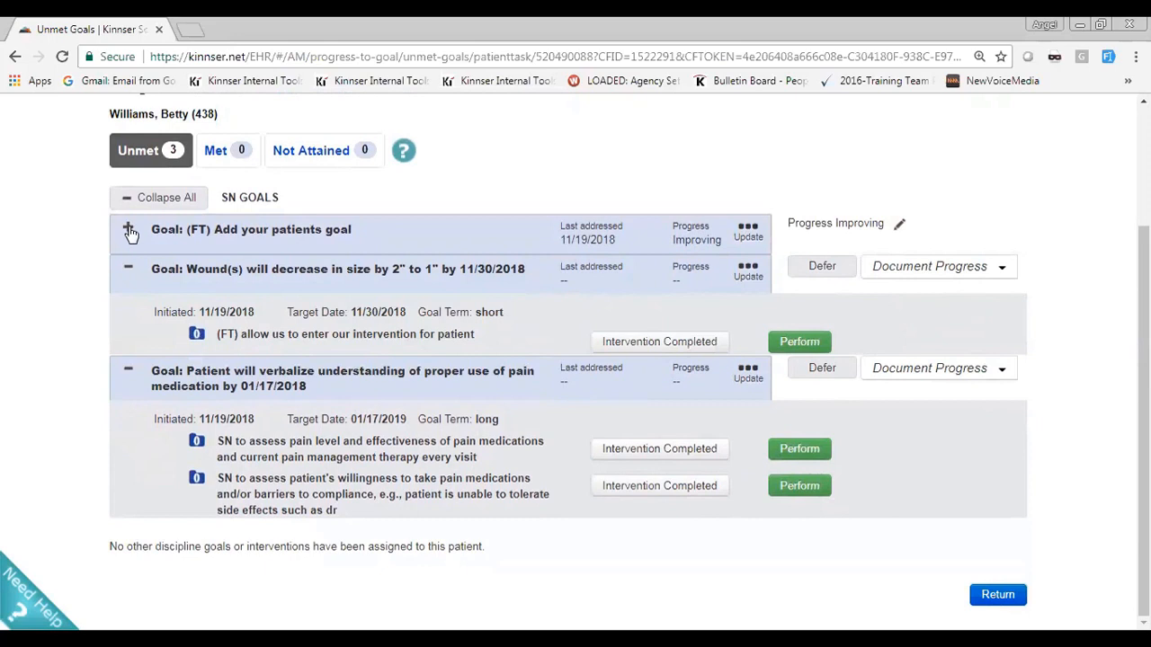
pyautogui.click(130, 233)
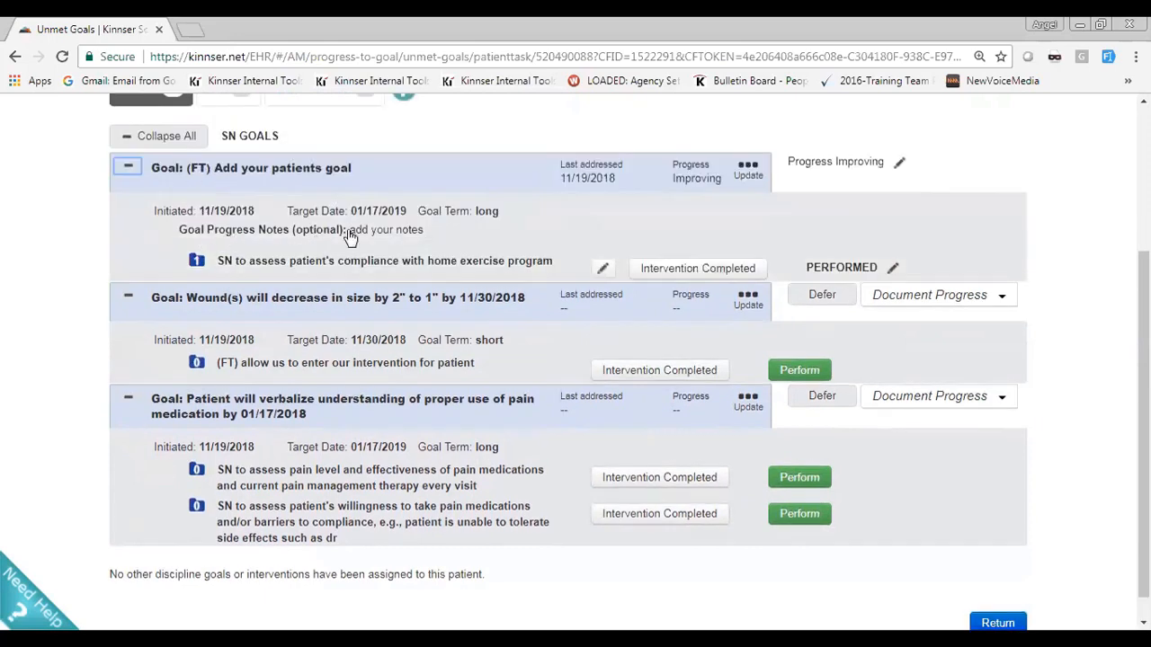
pyautogui.moveTo(421, 232); pyautogui.dragTo(352, 236)
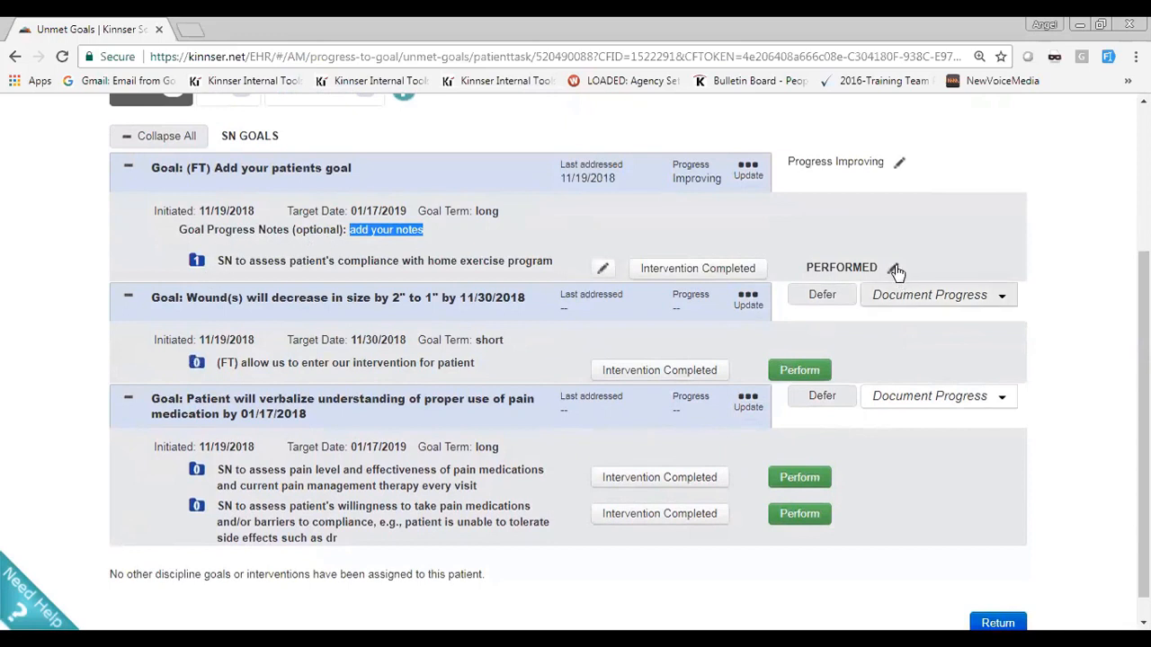
pyautogui.click(524, 237)
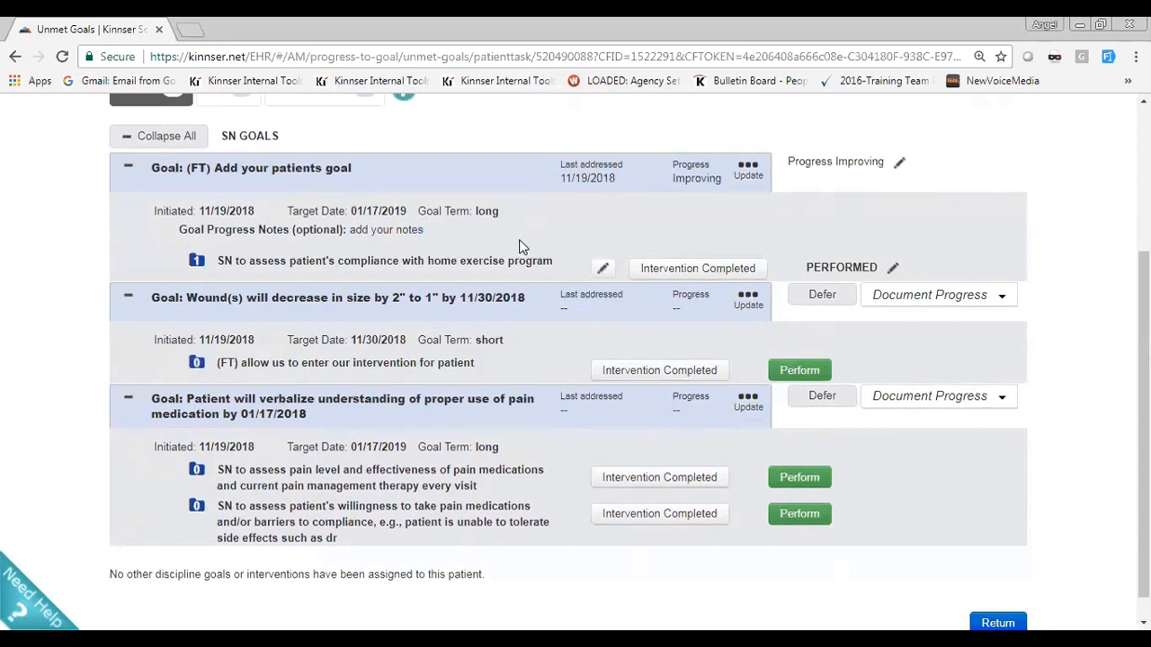
# Update the goal "(FT) Add your patients goal" to Goal Met and confirm its inactivation
pyautogui.scroll(1, 509, 237)
pyautogui.scroll(-2, 509, 237)
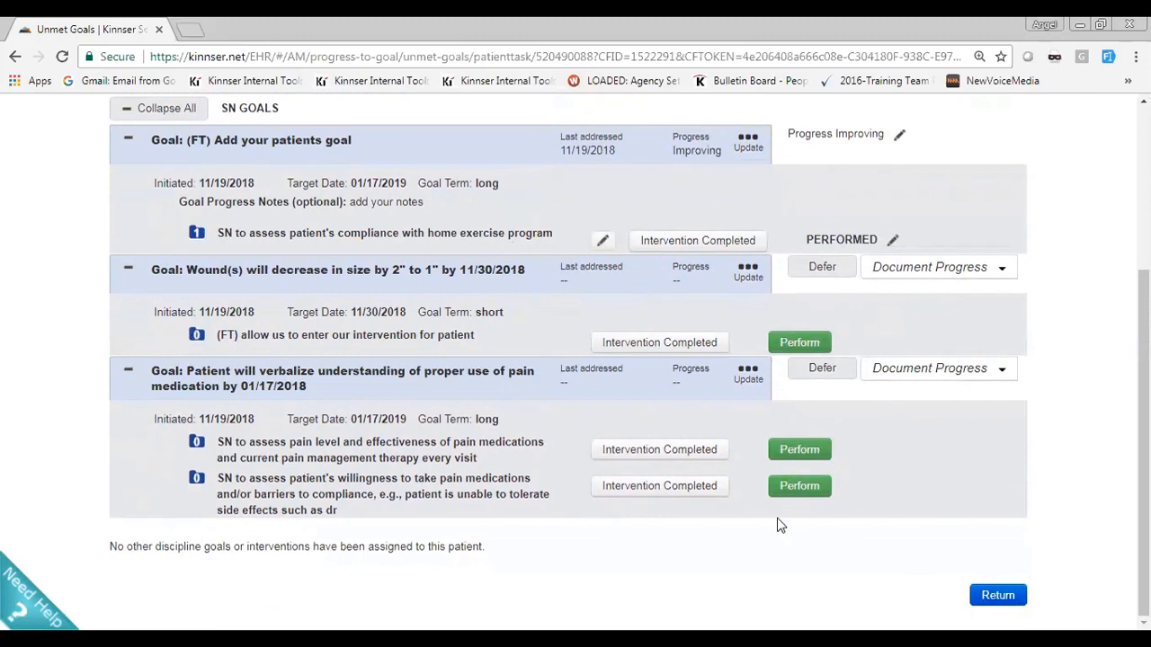
pyautogui.scroll(2, 779, 522)
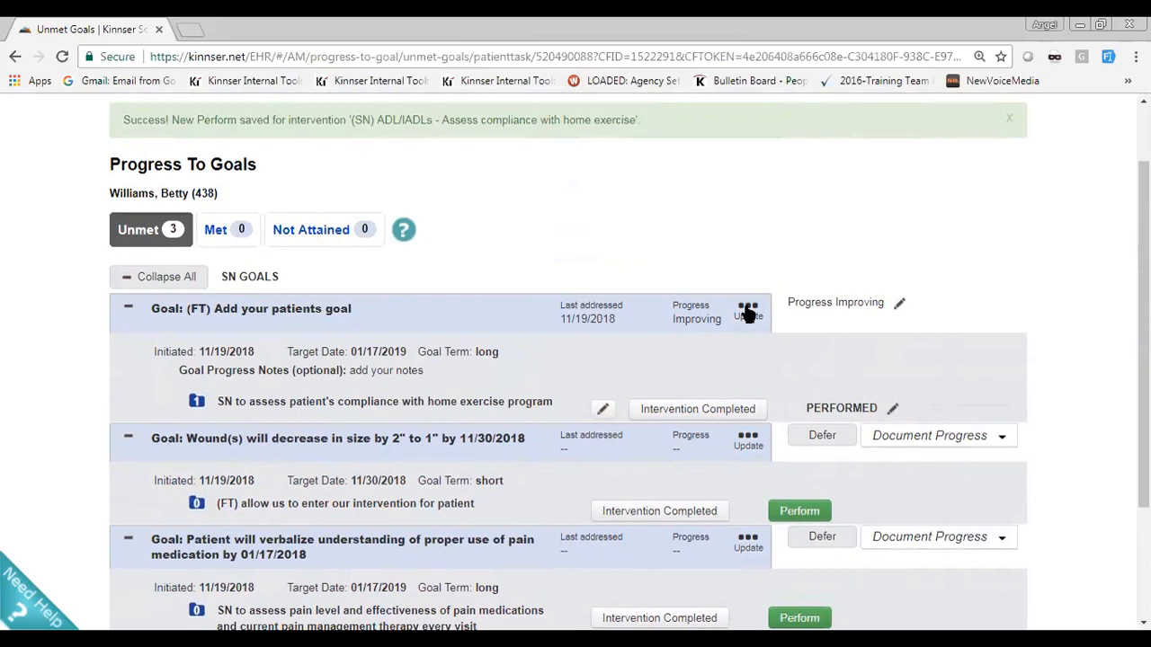
pyautogui.click(747, 311)
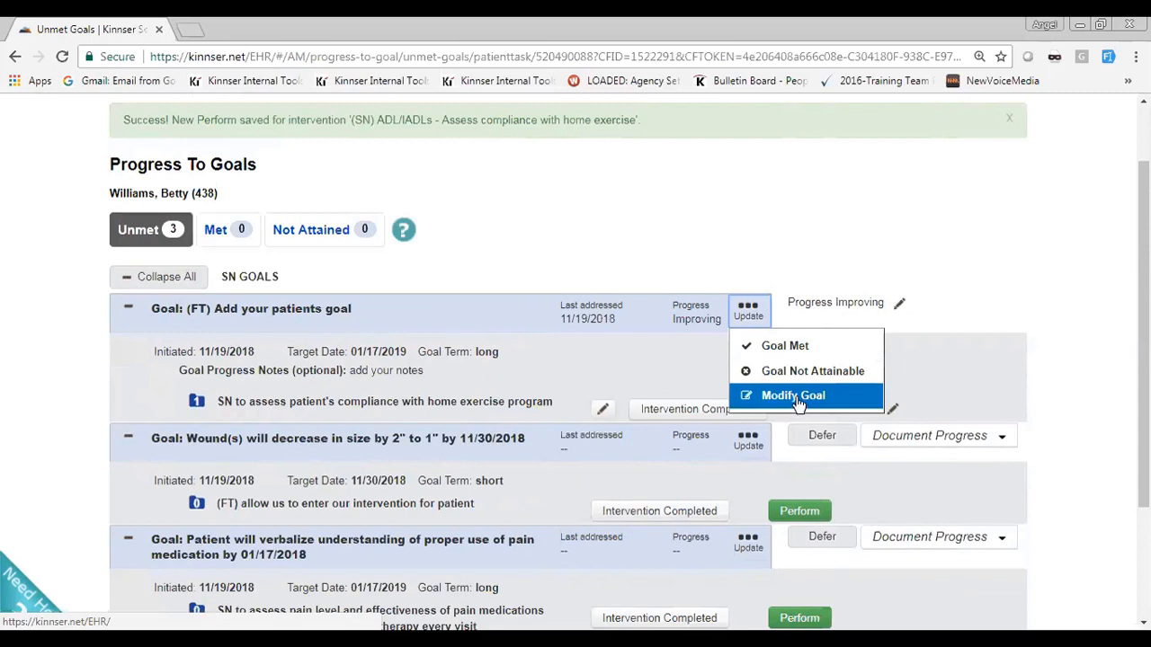
pyautogui.click(779, 349)
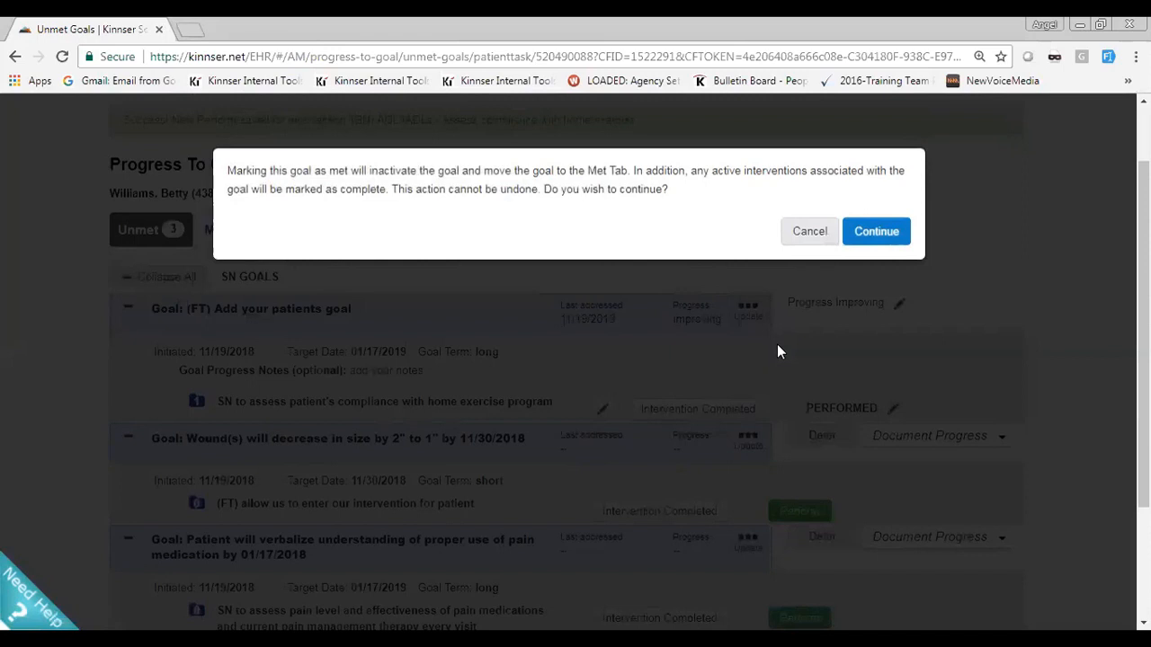
pyautogui.click(879, 233)
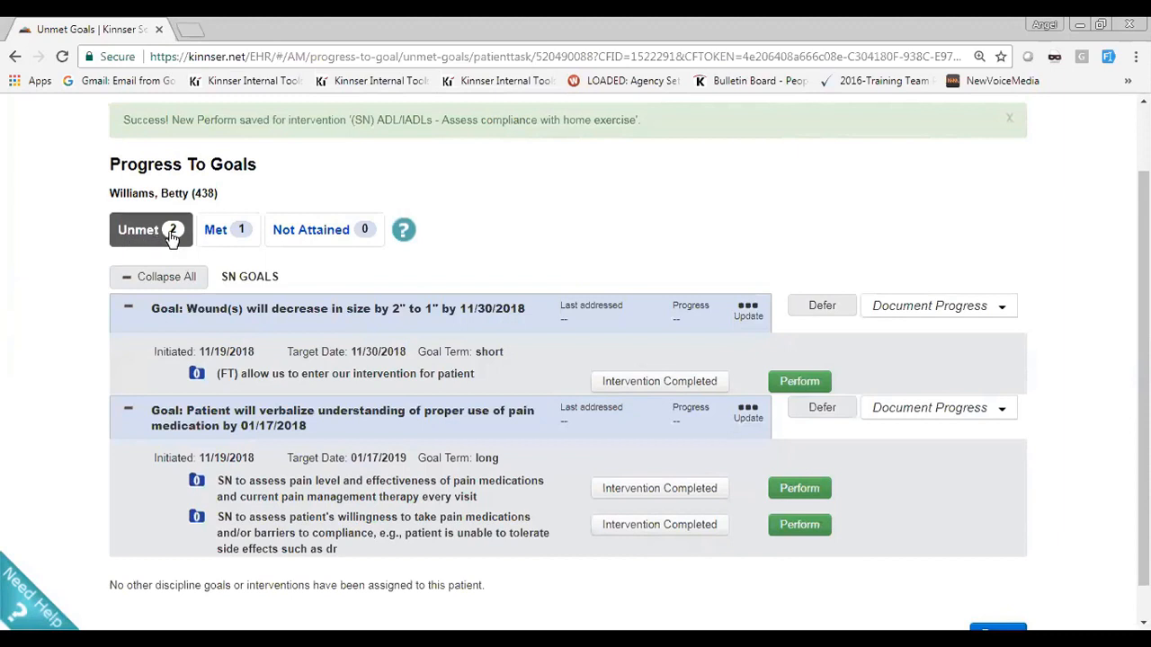
# Review the expanded list of met goals, and return to the unmet goals with all of them expanded
pyautogui.click(221, 239)
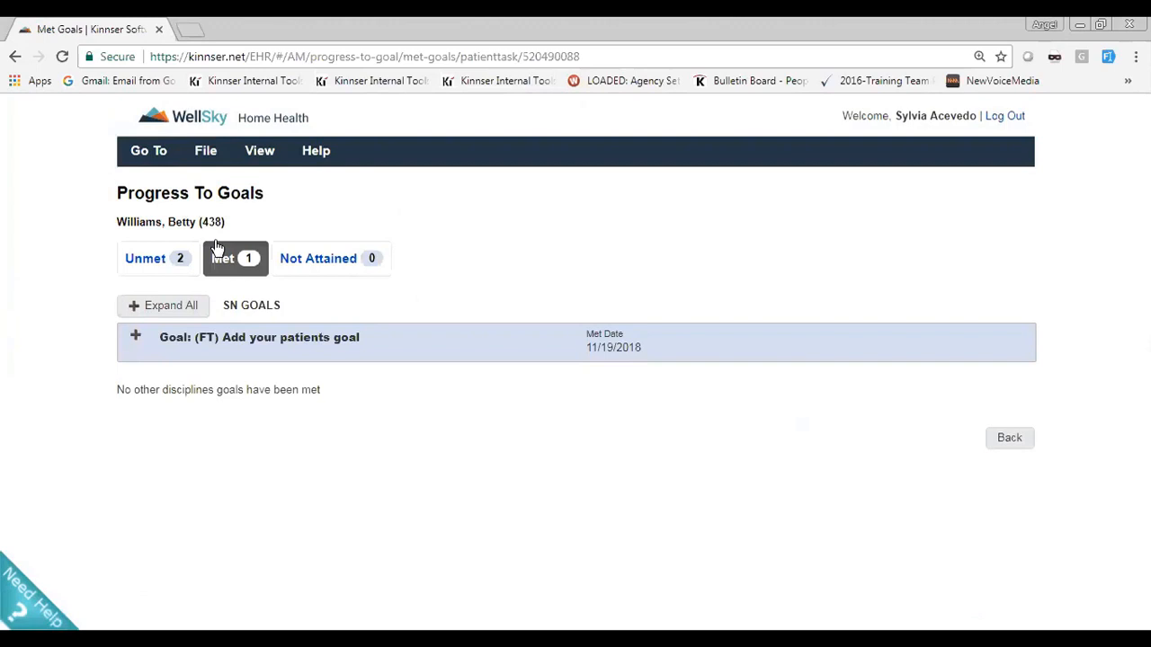
pyautogui.click(172, 307)
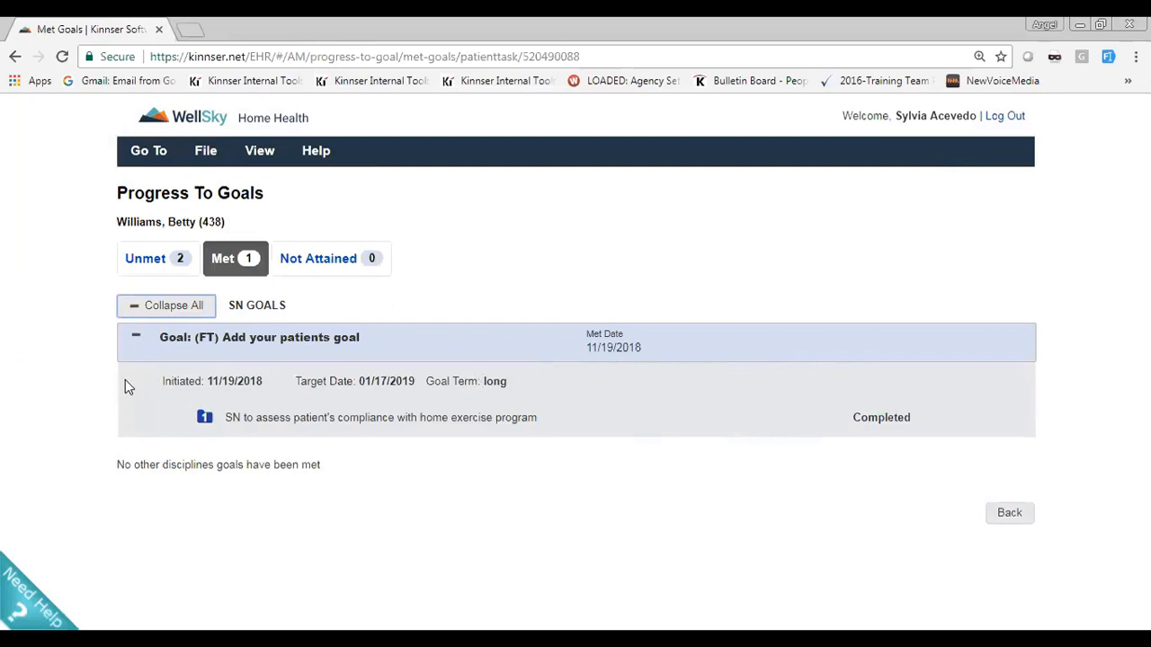
pyautogui.click(140, 262)
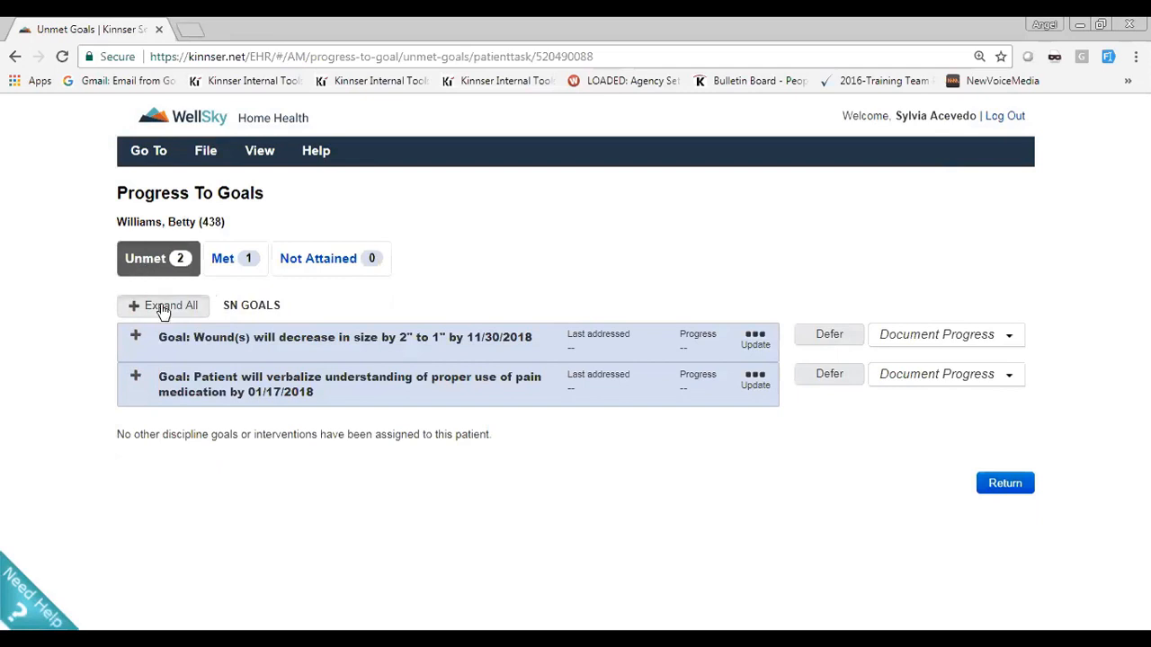
pyautogui.click(163, 308)
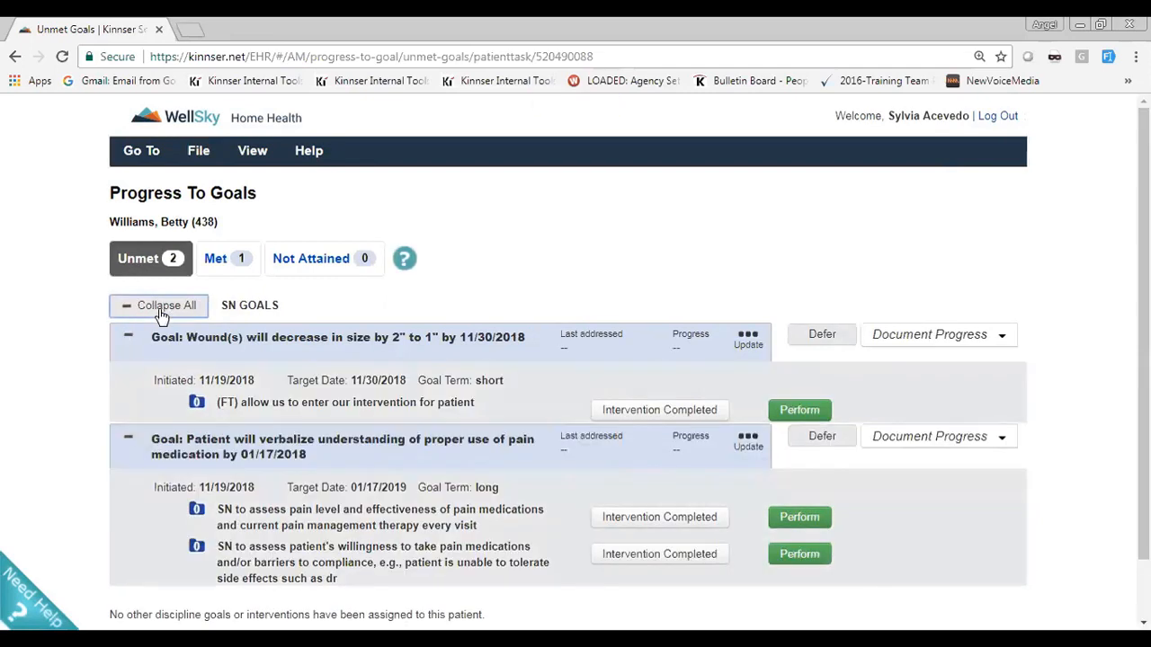
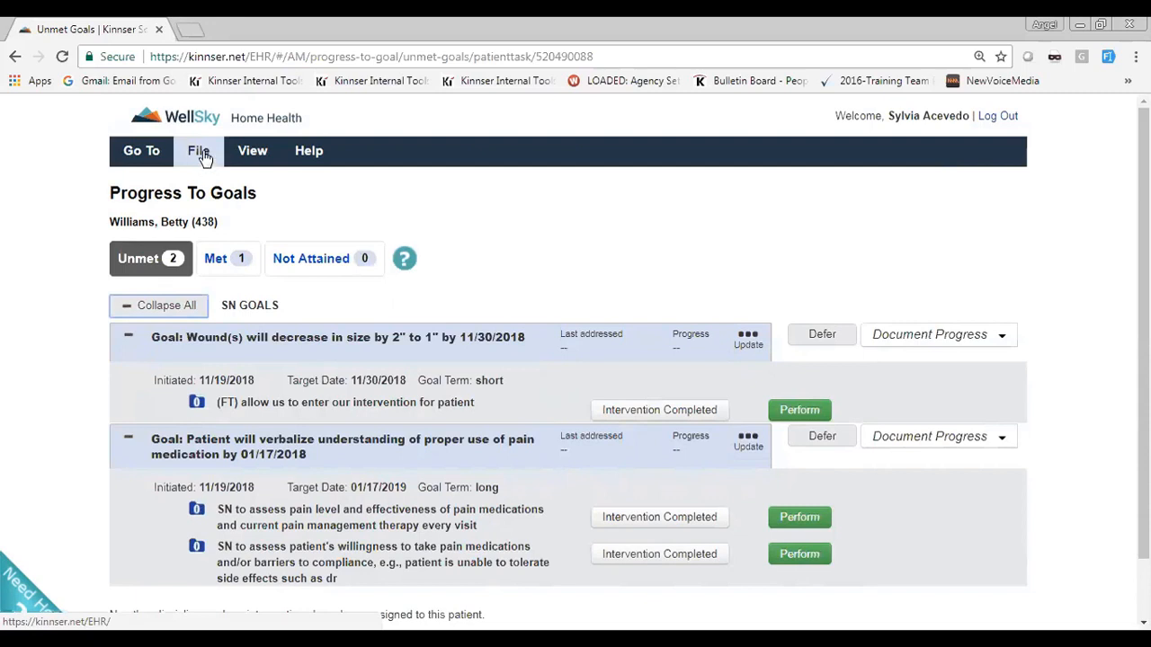
# Start a new physician order for the patient and choose the nurse as its assigned clinician
pyautogui.click(205, 157)
pyautogui.moveTo(205, 183)
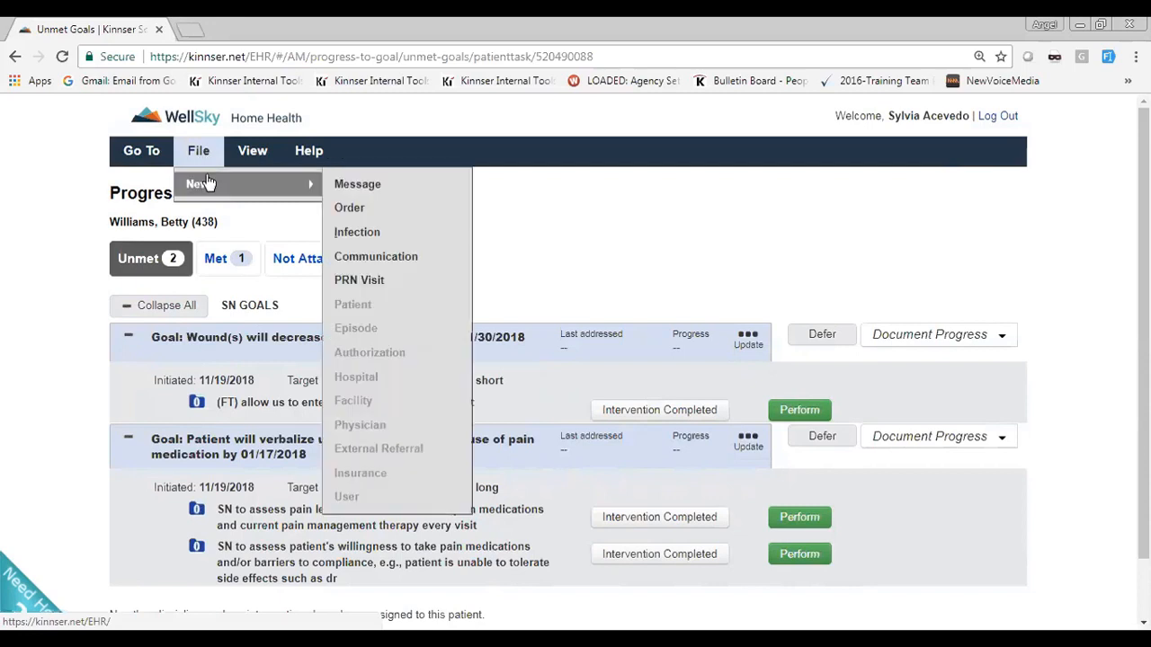
pyautogui.click(348, 208)
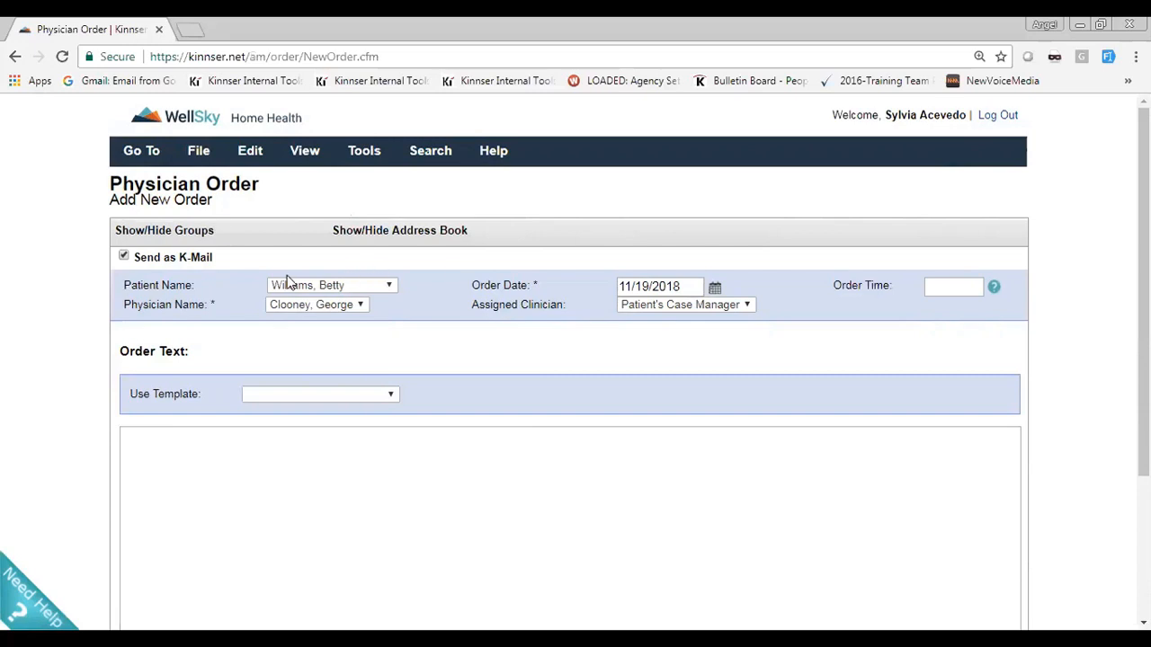
pyautogui.click(738, 304)
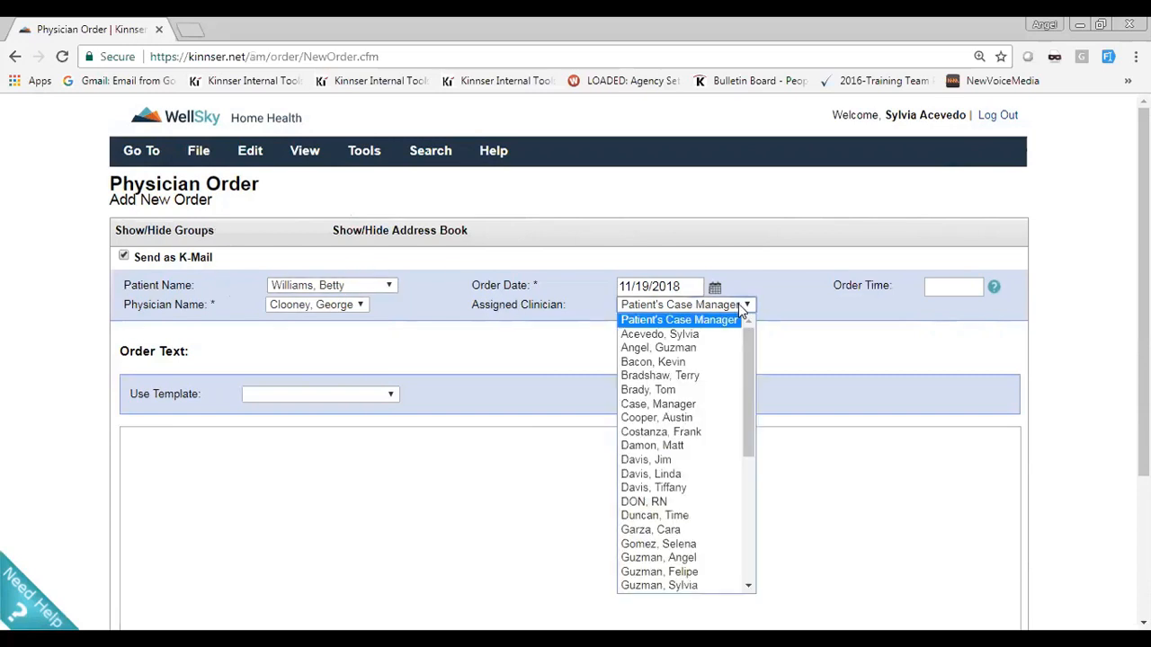
pyautogui.click(717, 334)
pyautogui.click(676, 349)
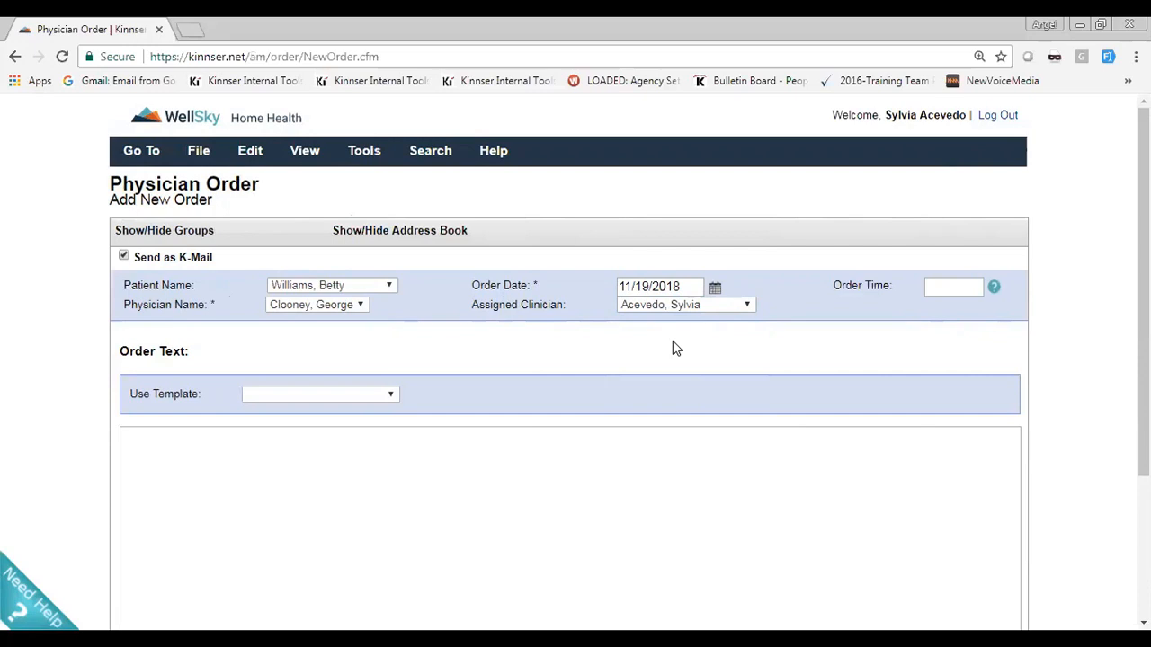
# Enter the order text "add a goal" and the order summary "Add Goal", and add the order
pyautogui.click(234, 442)
pyautogui.scroll(-1, 194, 404)
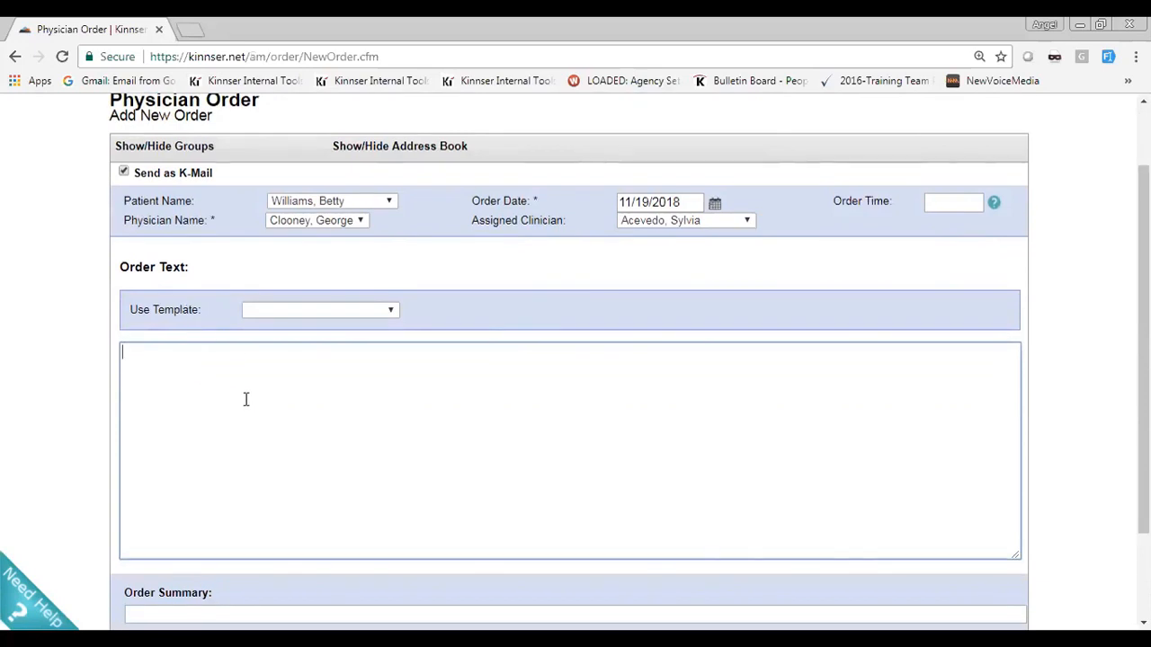
pyautogui.write('add a goal')
pyautogui.scroll(-1, 245, 399)
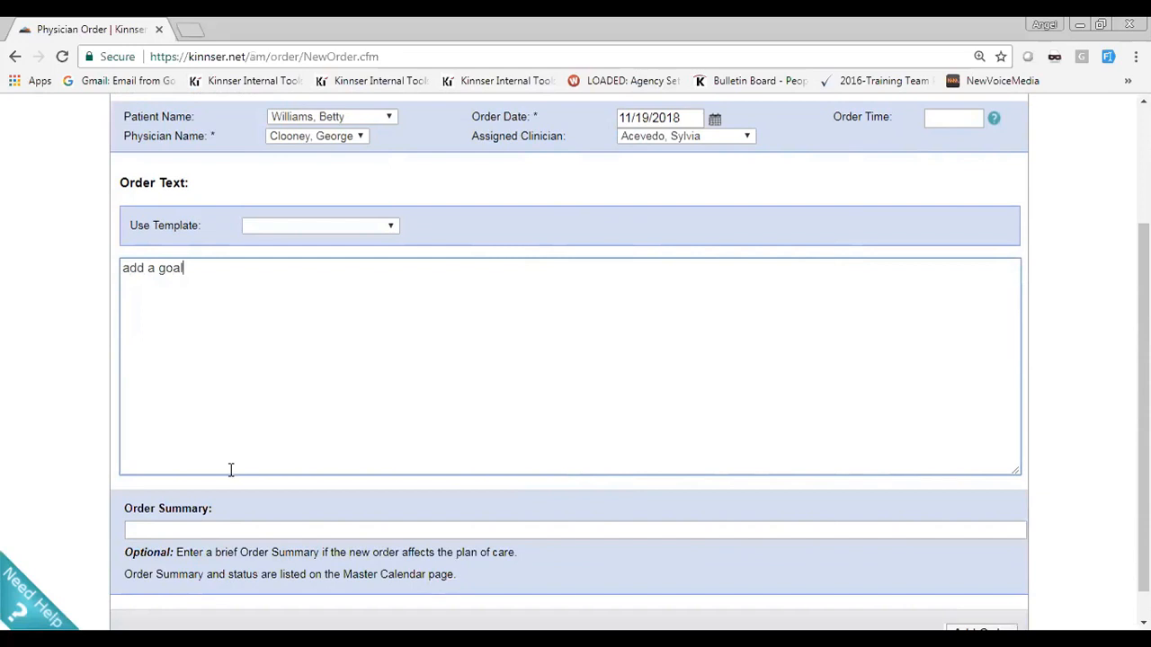
pyautogui.click(249, 532)
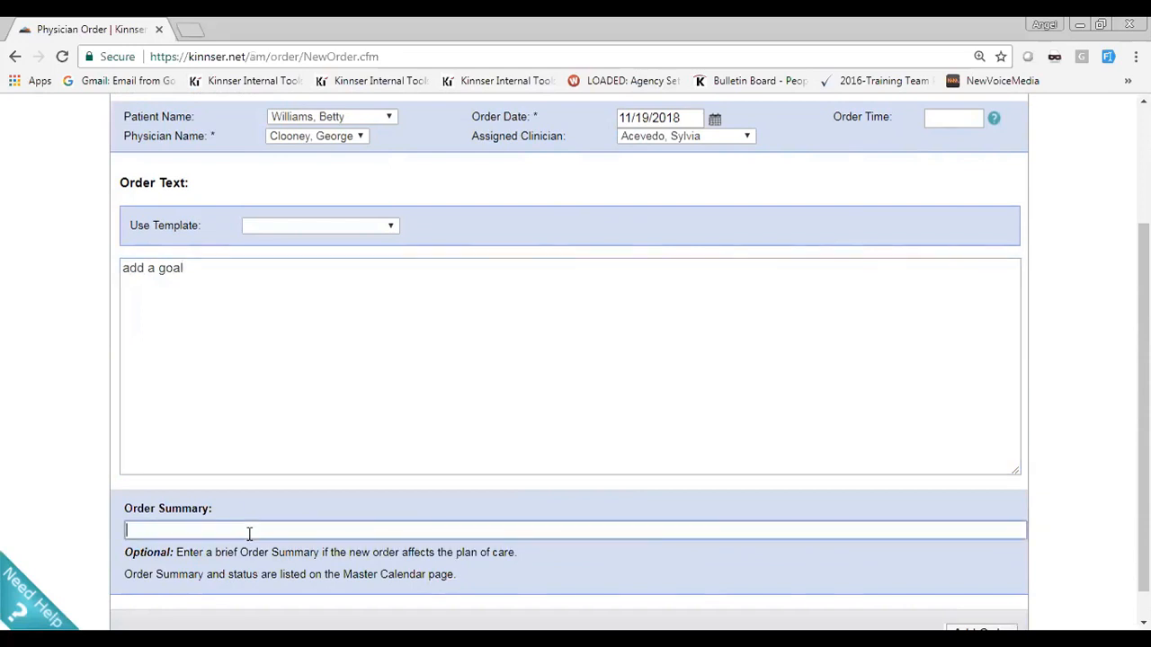
pyautogui.write('Ad')
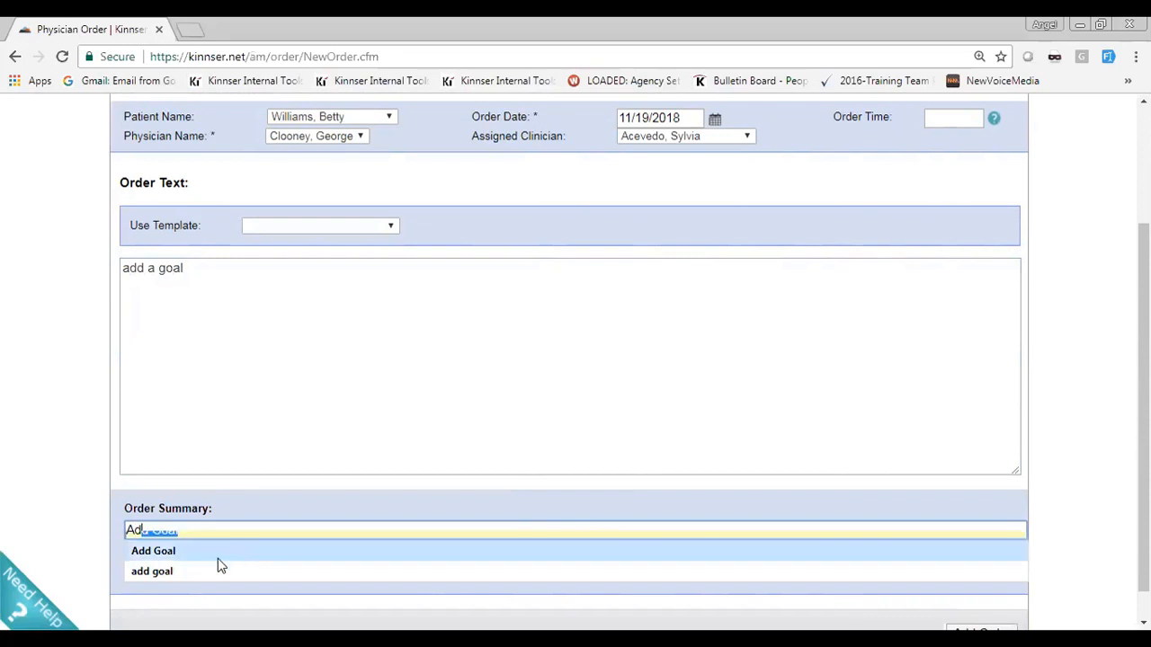
pyautogui.click(214, 559)
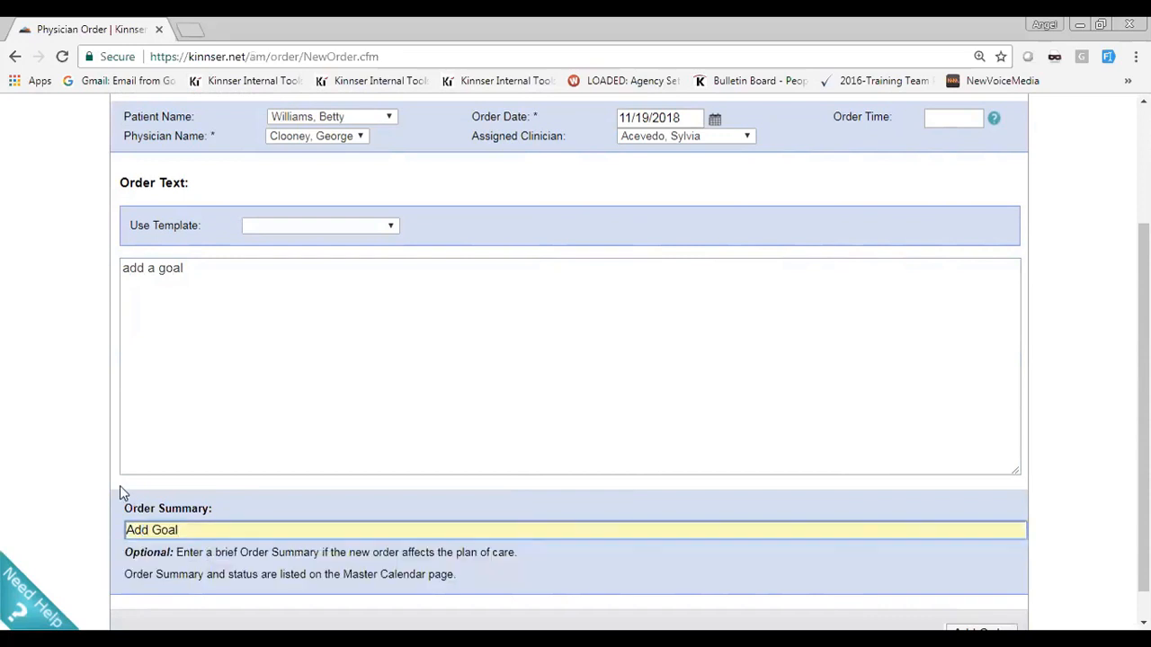
pyautogui.scroll(-1, 120, 490)
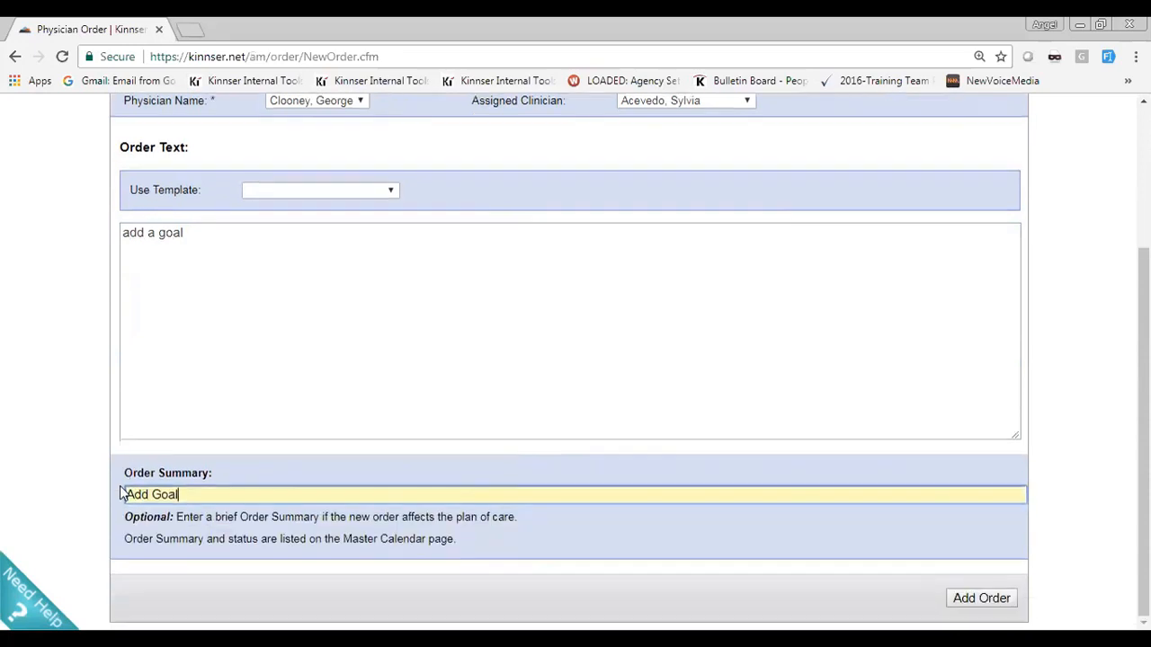
pyautogui.click(995, 600)
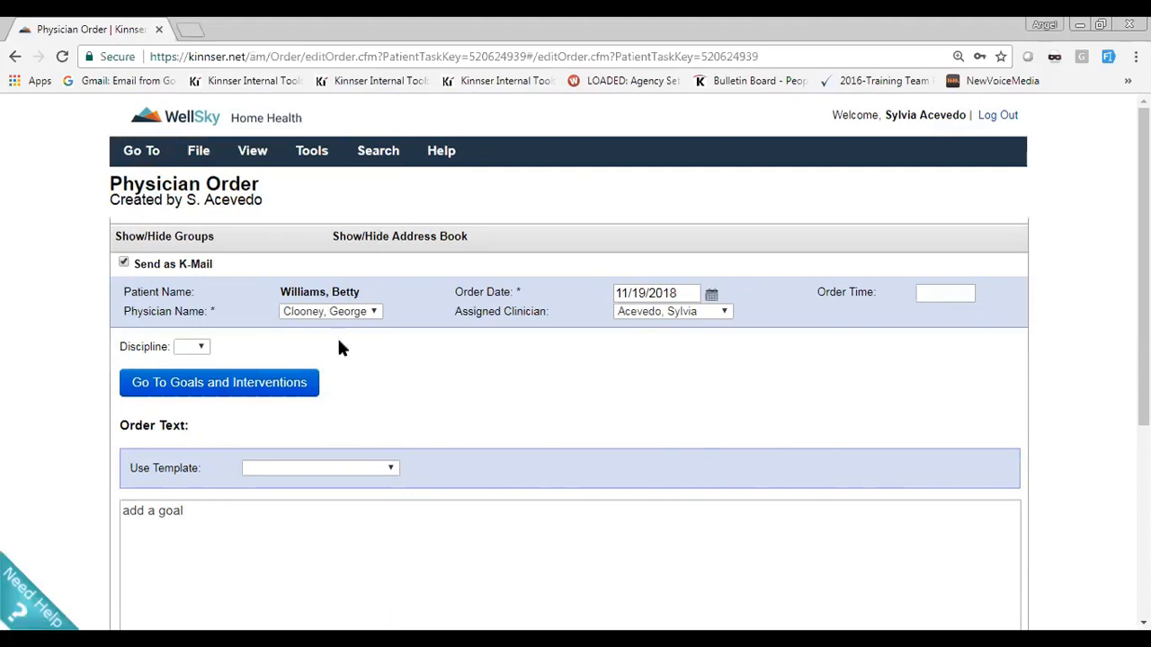
# Set the order's discipline to SN and open its goals and interventions with all unmet goals expanded
pyautogui.moveTo(168, 347); pyautogui.dragTo(117, 356)
pyautogui.click(202, 348)
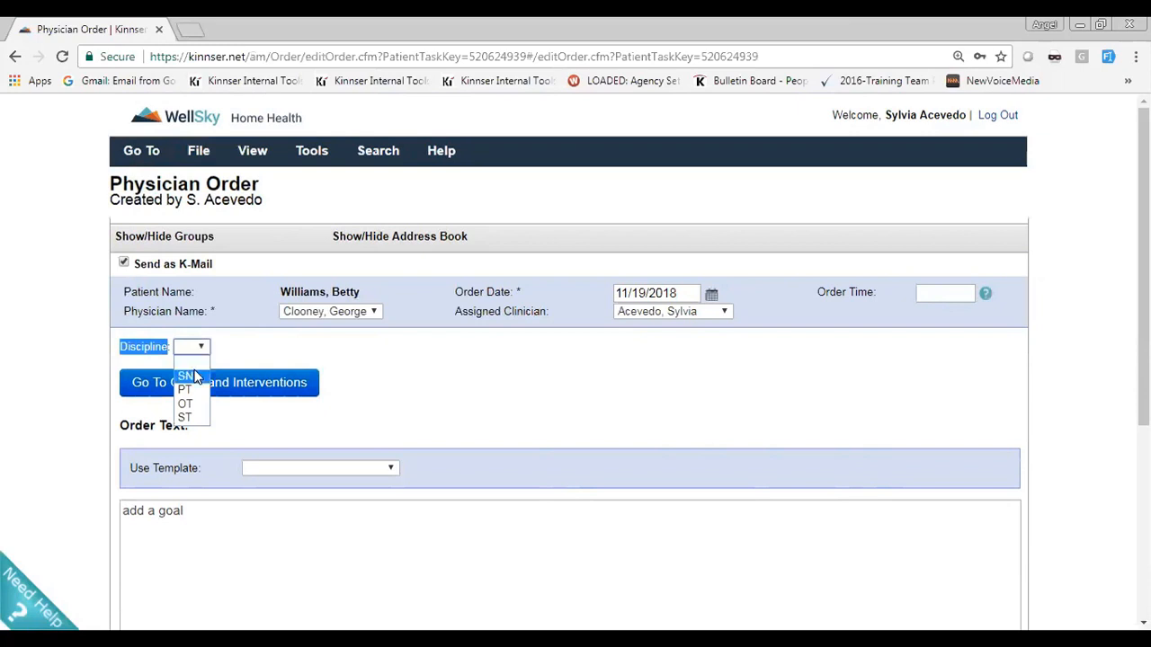
pyautogui.click(189, 375)
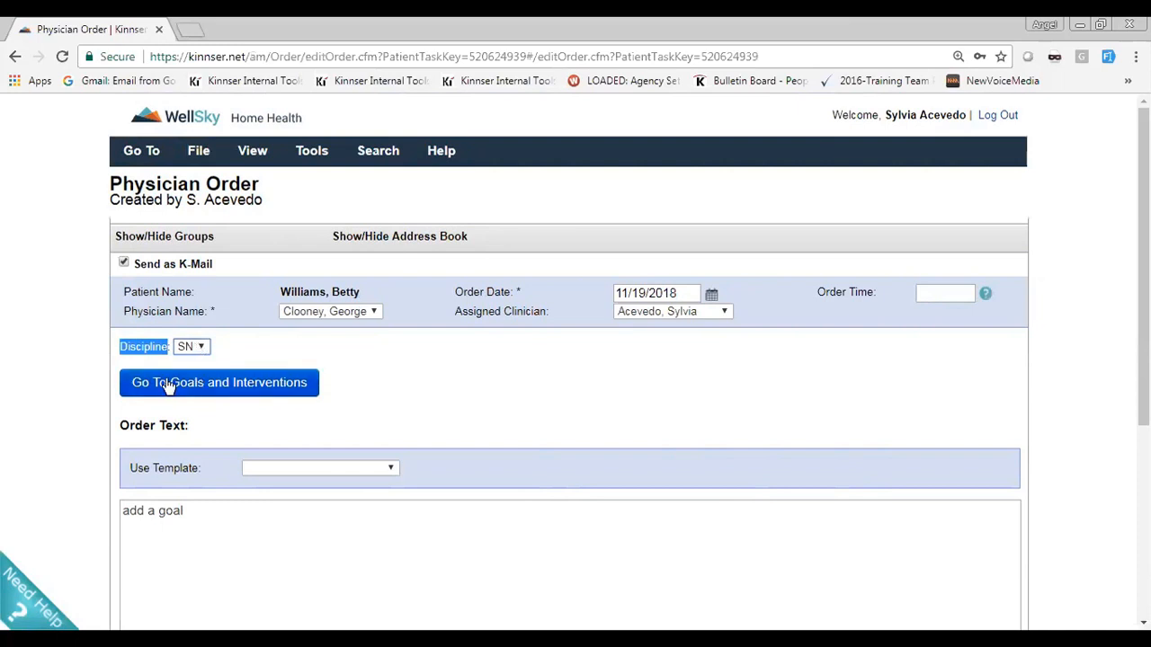
pyautogui.click(168, 384)
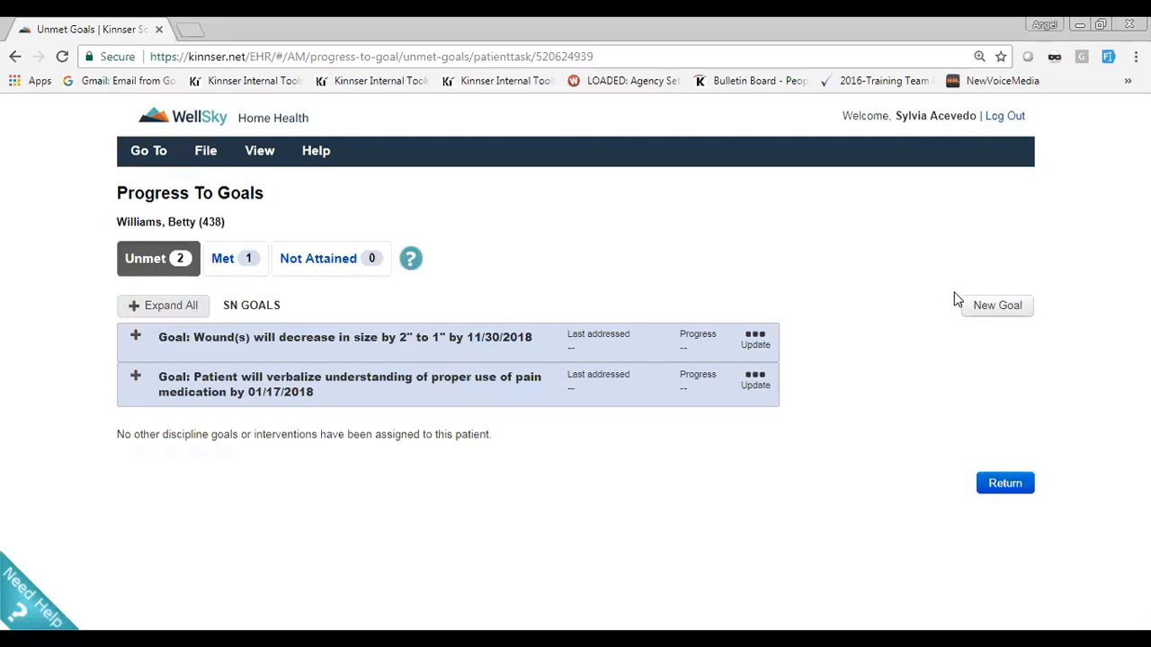
pyautogui.click(149, 315)
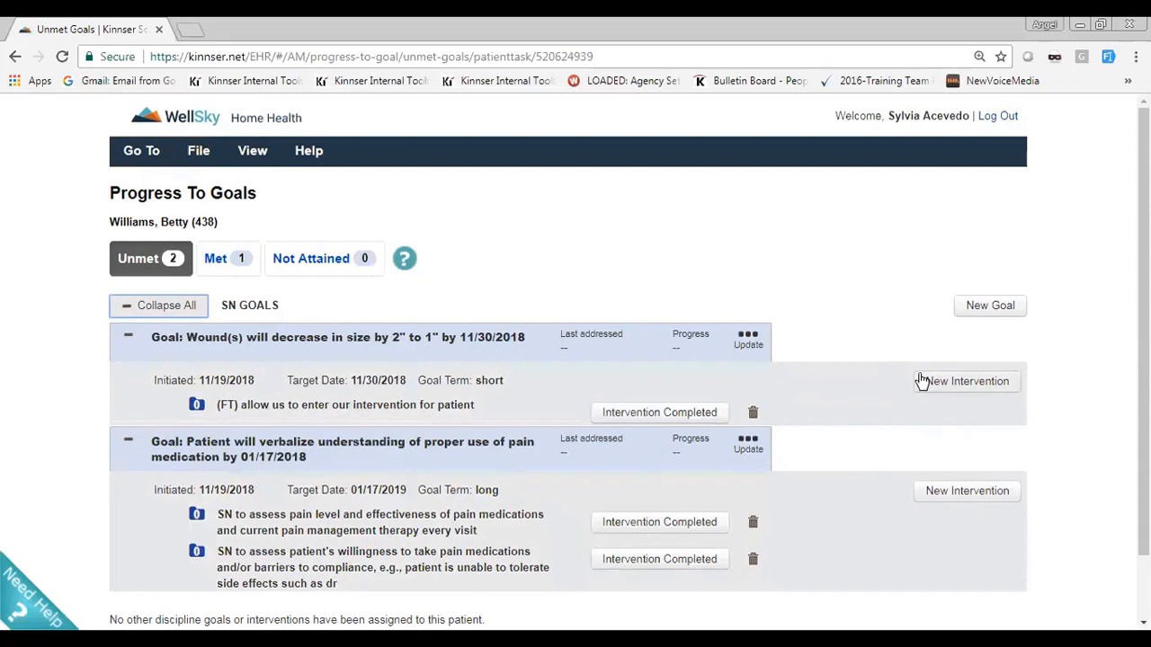
# Assign a new free-text long term goal, due by the end of episode, with the instructions "Add our patients goal"
pyautogui.click(995, 306)
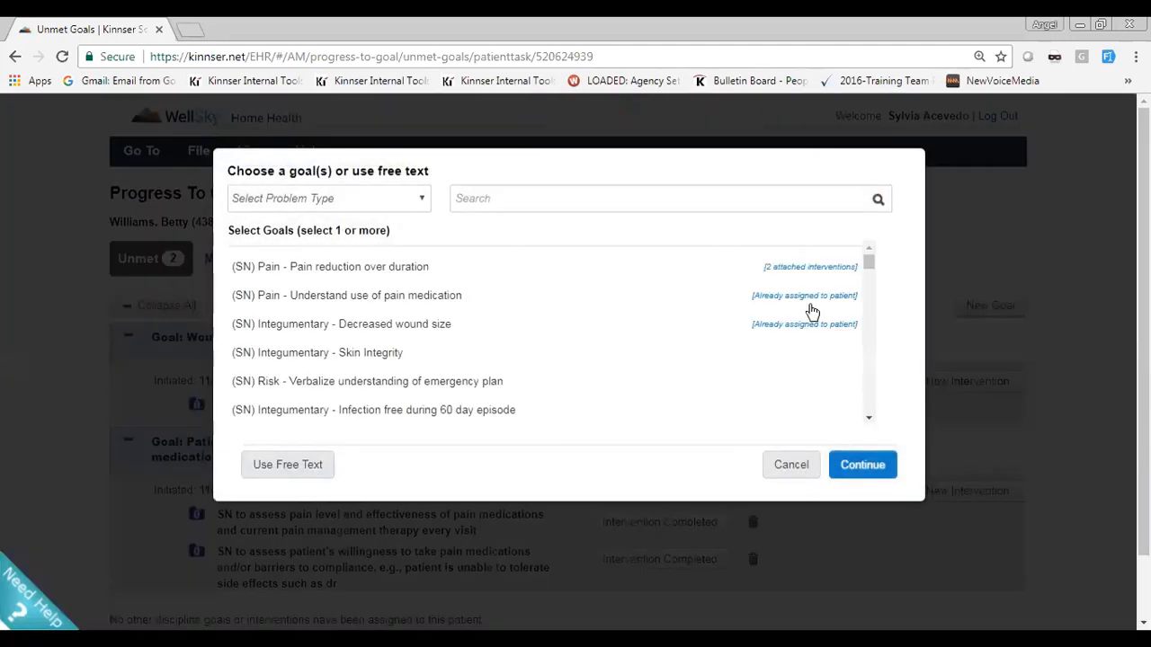
pyautogui.click(379, 204)
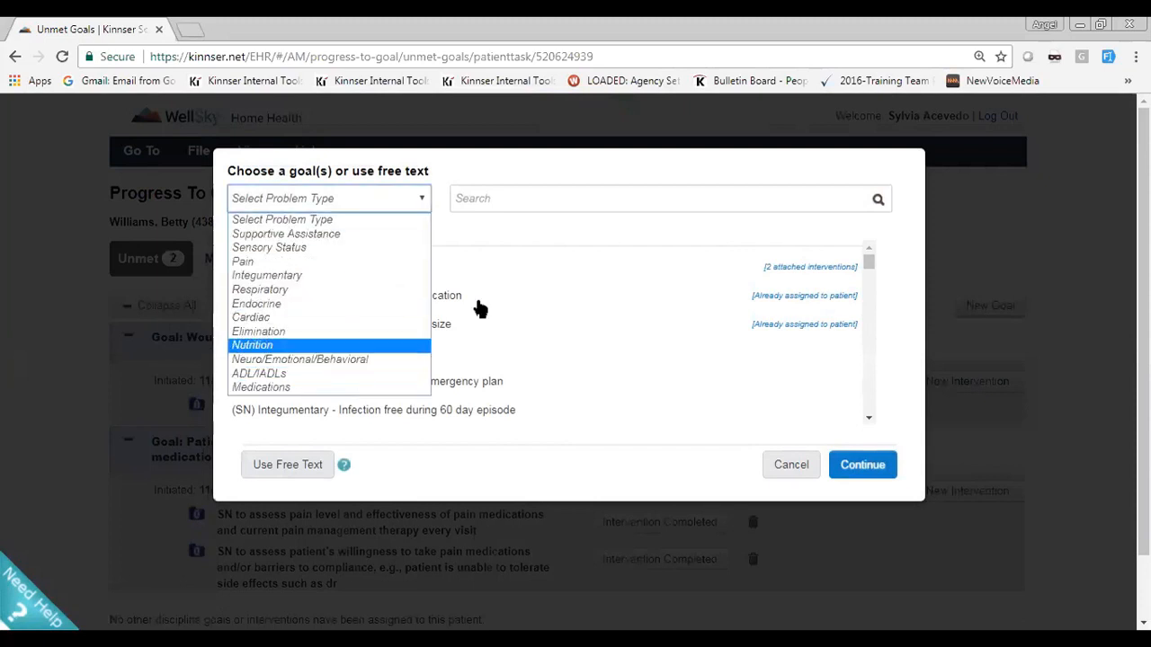
pyautogui.click(519, 198)
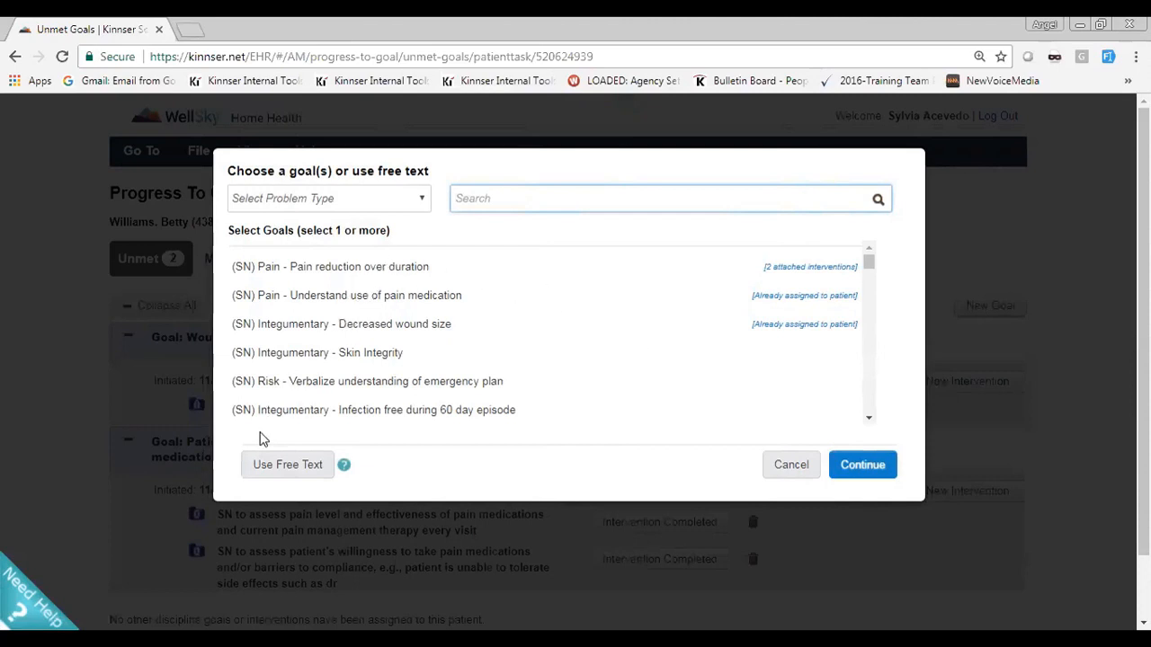
pyautogui.click(305, 464)
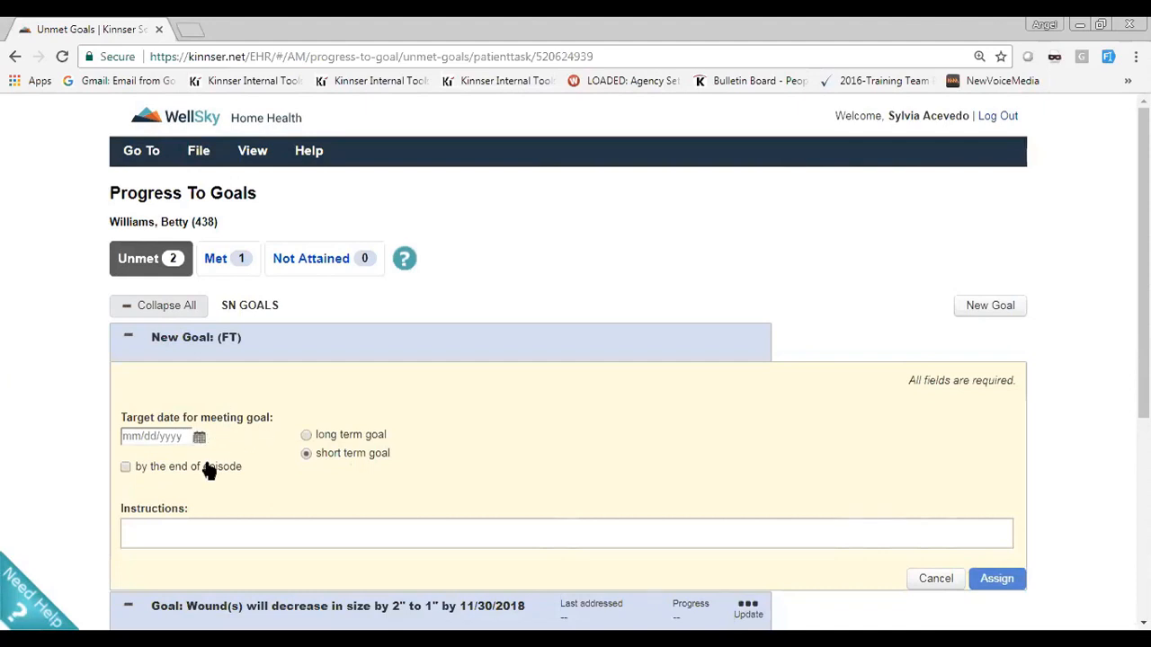
pyautogui.click(127, 468)
pyautogui.click(305, 435)
pyautogui.click(308, 525)
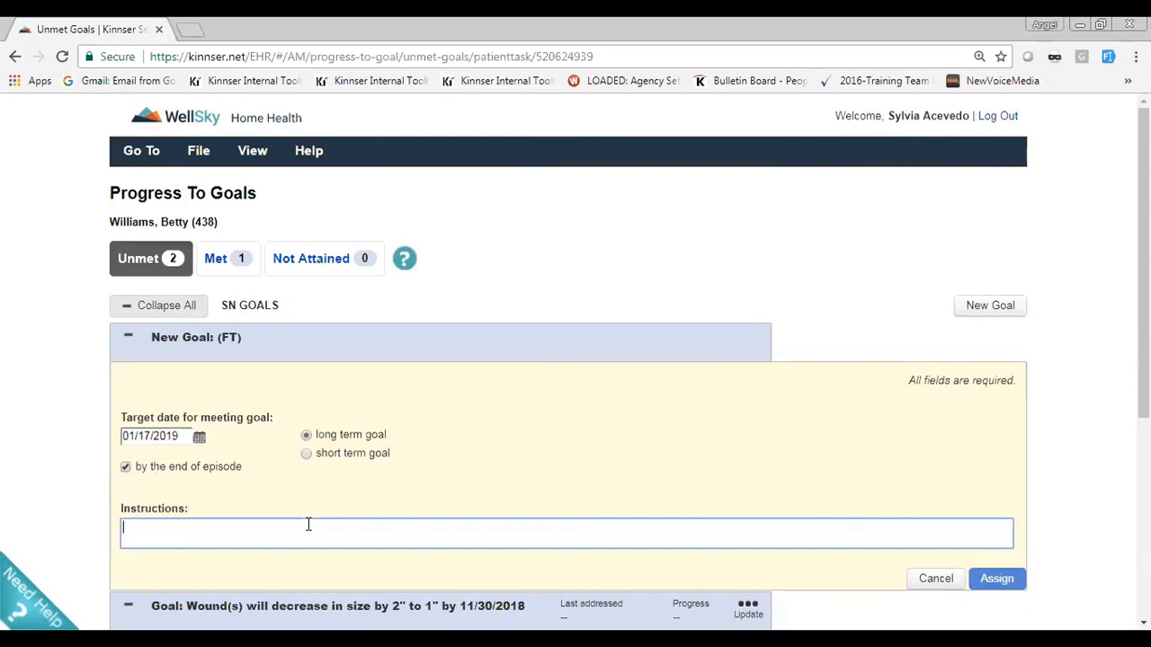
pyautogui.write('Ad')
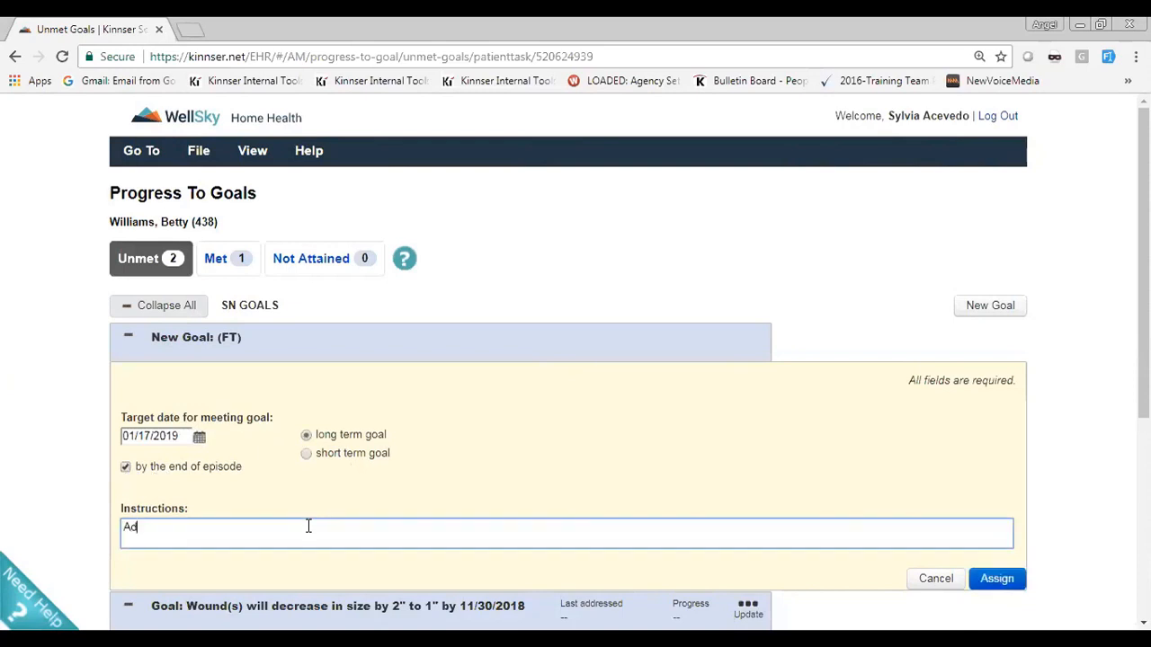
pyautogui.write('d our patients goal')
pyautogui.click(996, 578)
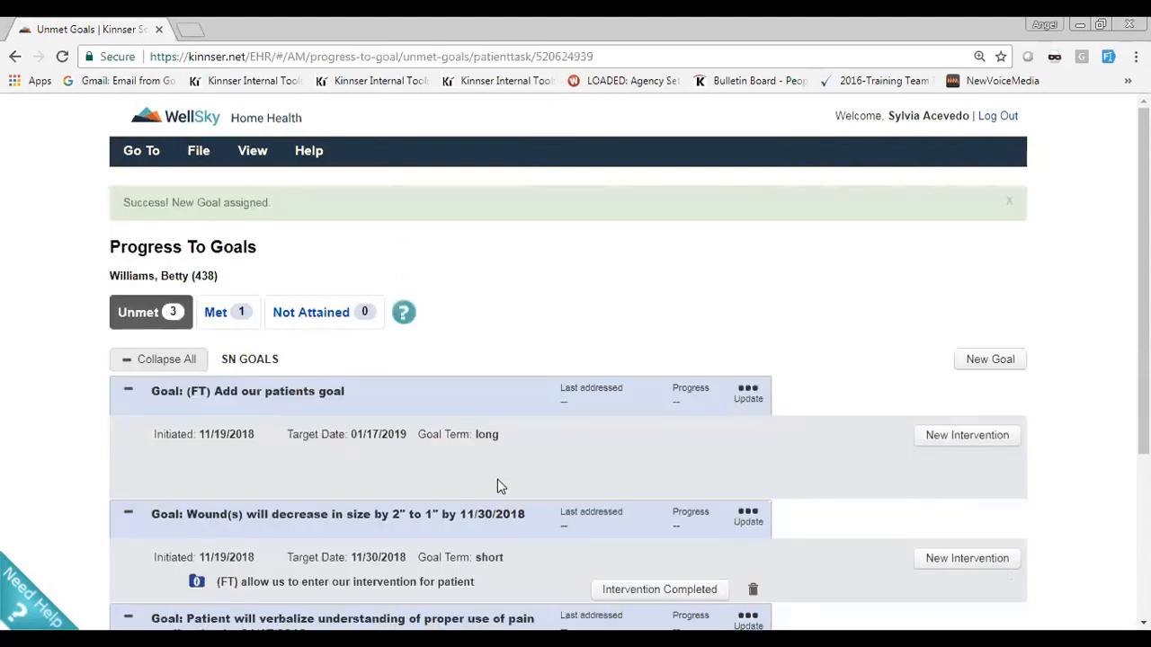
# Assign the intervention "(SN) ADL/IADLs - Assess adherence to activity levels" to the goal "(FT) Add our patients goal"
pyautogui.click(953, 436)
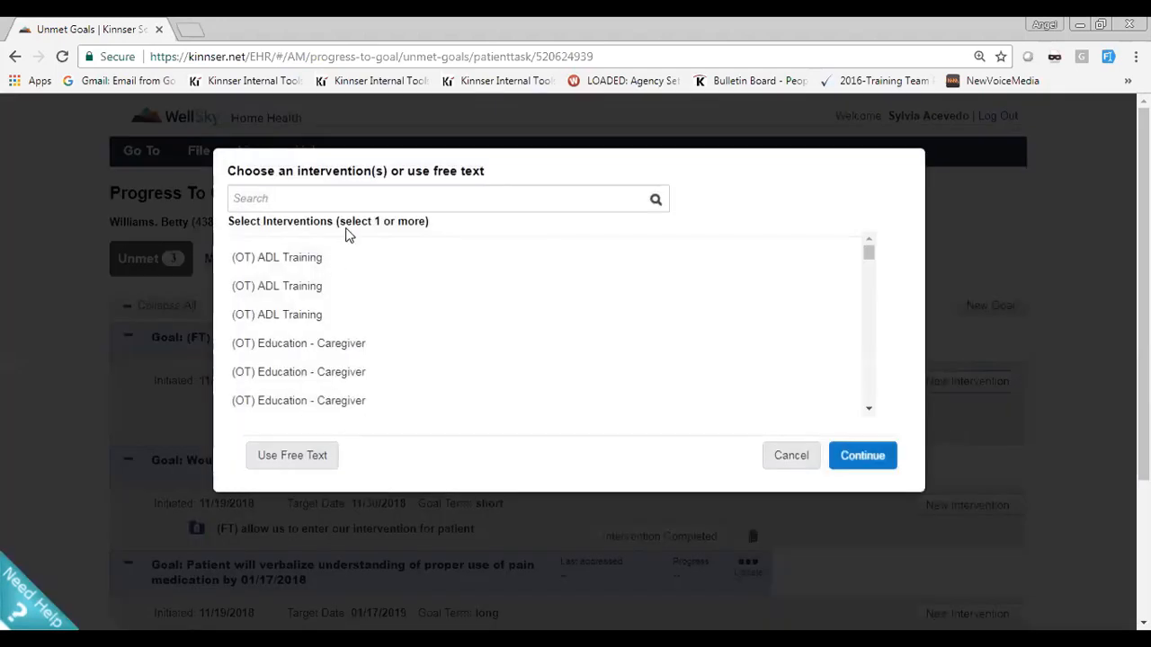
pyautogui.click(347, 204)
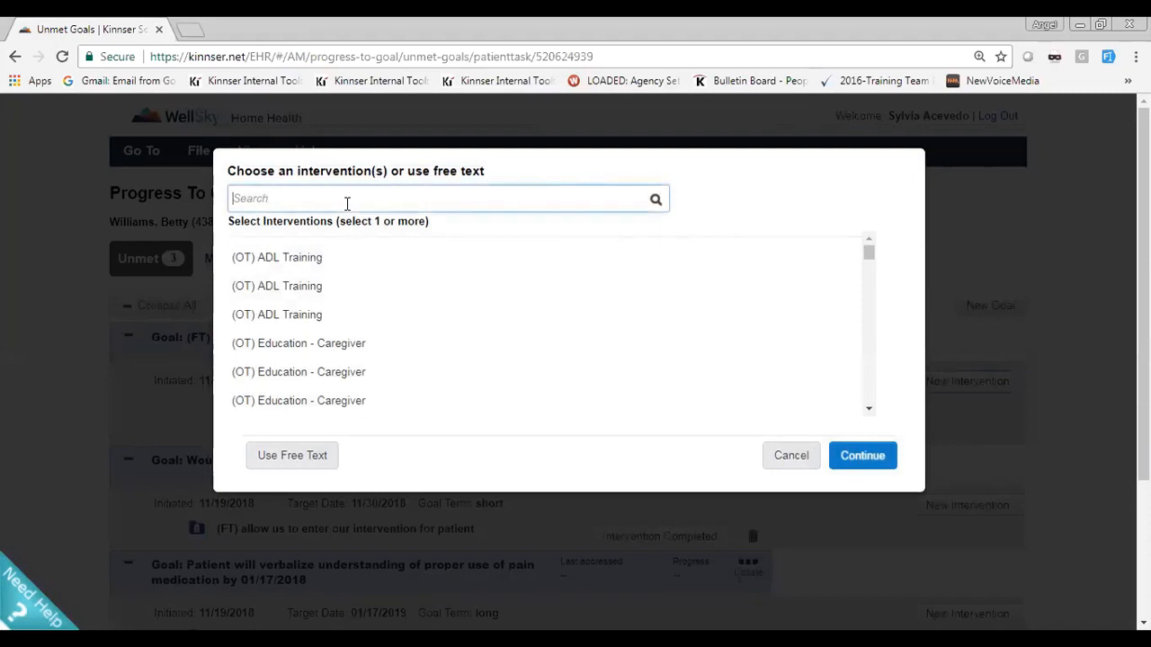
pyautogui.write('SN')
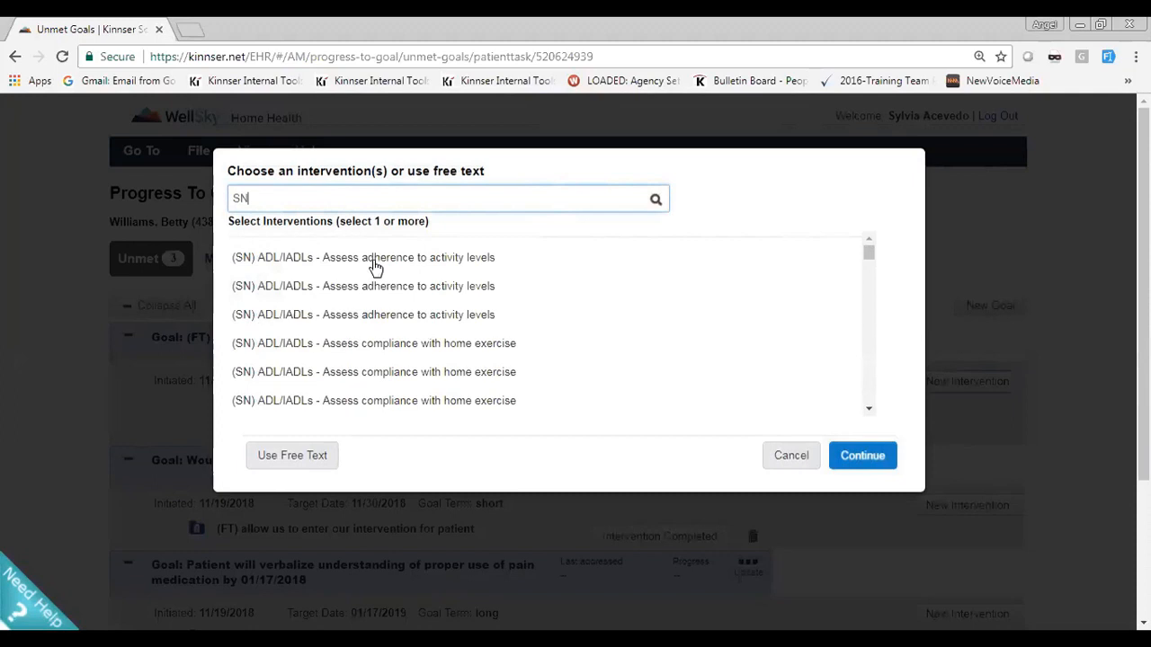
pyautogui.click(375, 267)
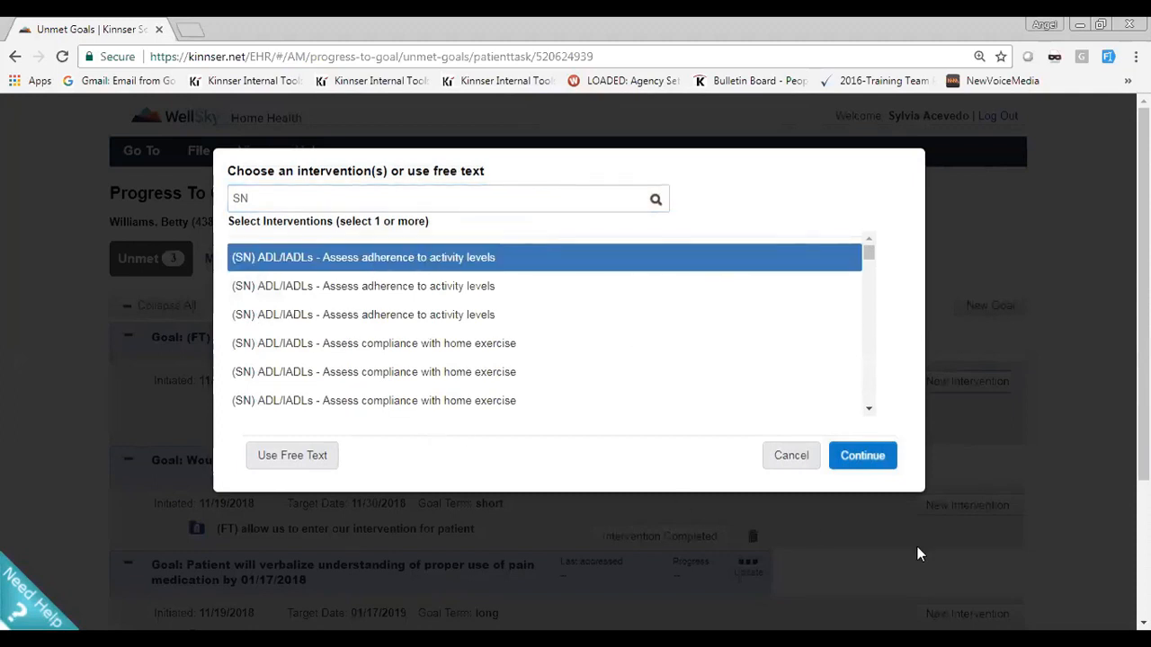
pyautogui.click(879, 456)
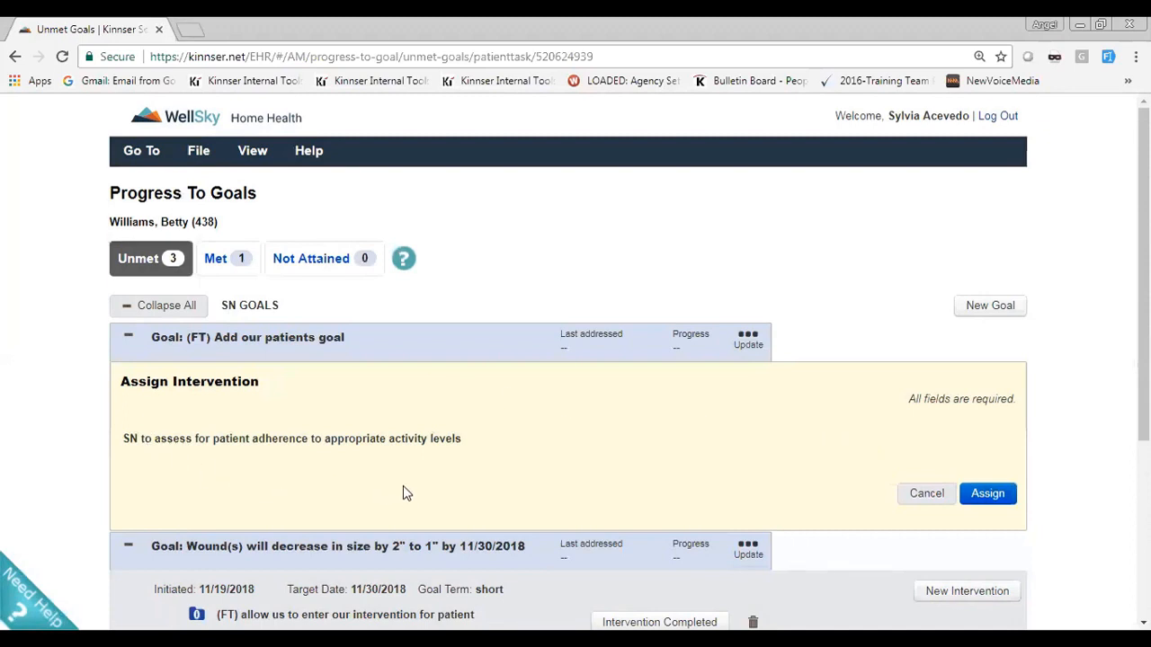
pyautogui.click(987, 493)
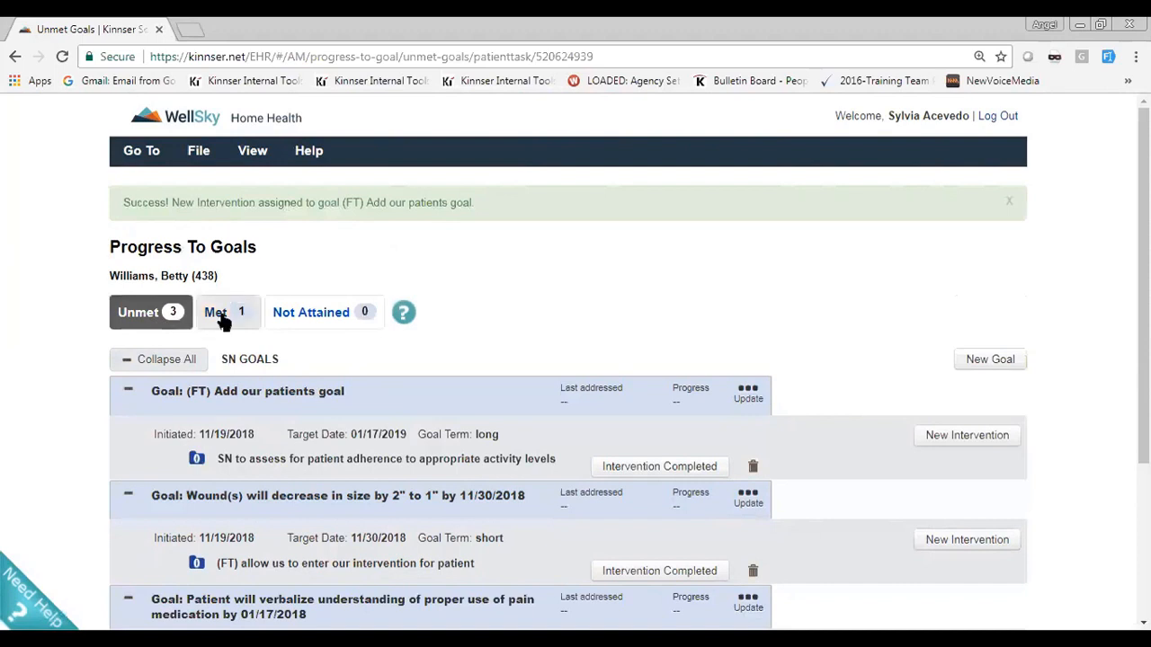
# Review the unmet goals with their interventions and return to the physician order
pyautogui.scroll(-3, 403, 429)
pyautogui.scroll(1, 403, 429)
pyautogui.scroll(-1, 404, 432)
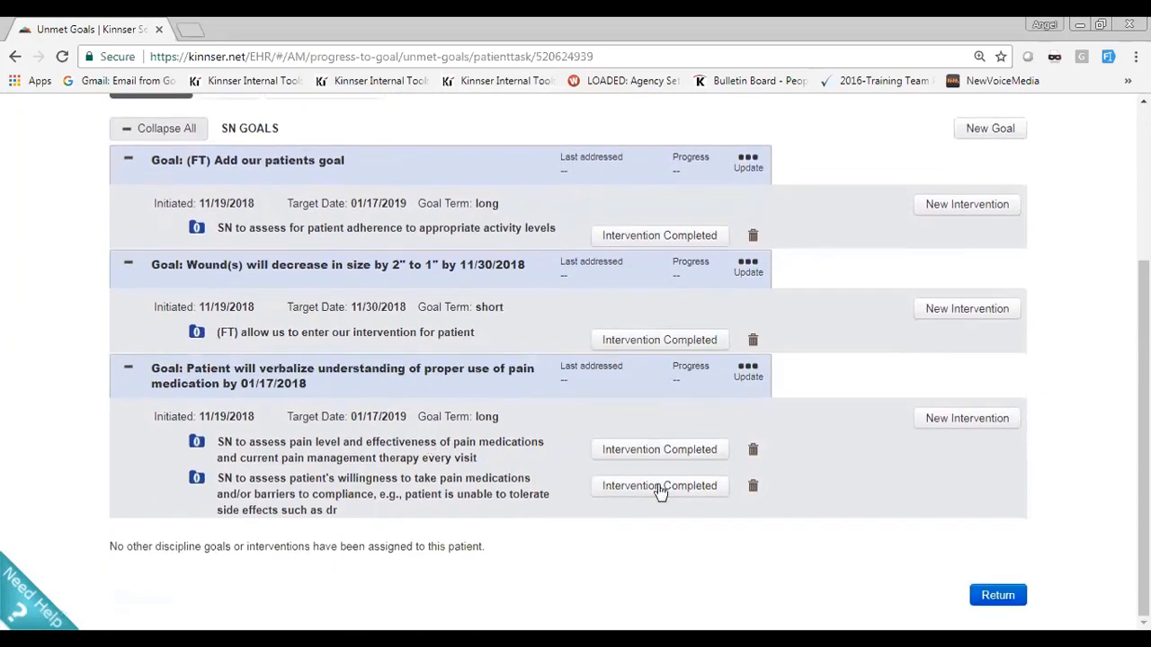
pyautogui.click(997, 595)
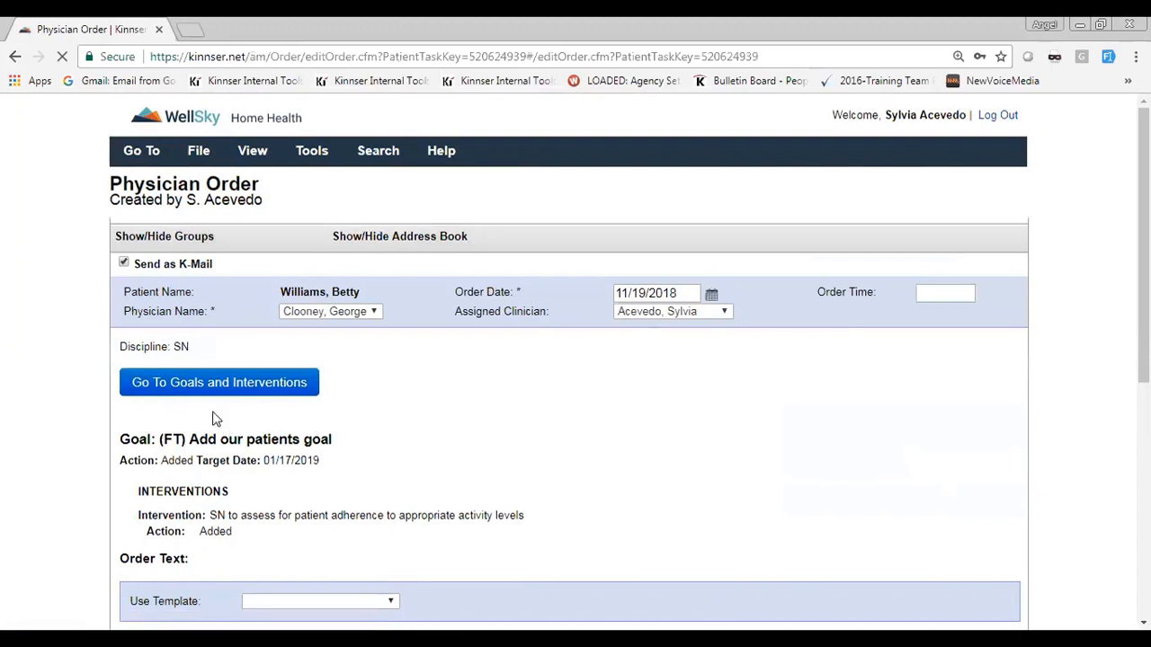
# Review the added goal and order text, enter the electronic signature, and submit the physician order
pyautogui.scroll(-1, 216, 414)
pyautogui.scroll(-3, 205, 376)
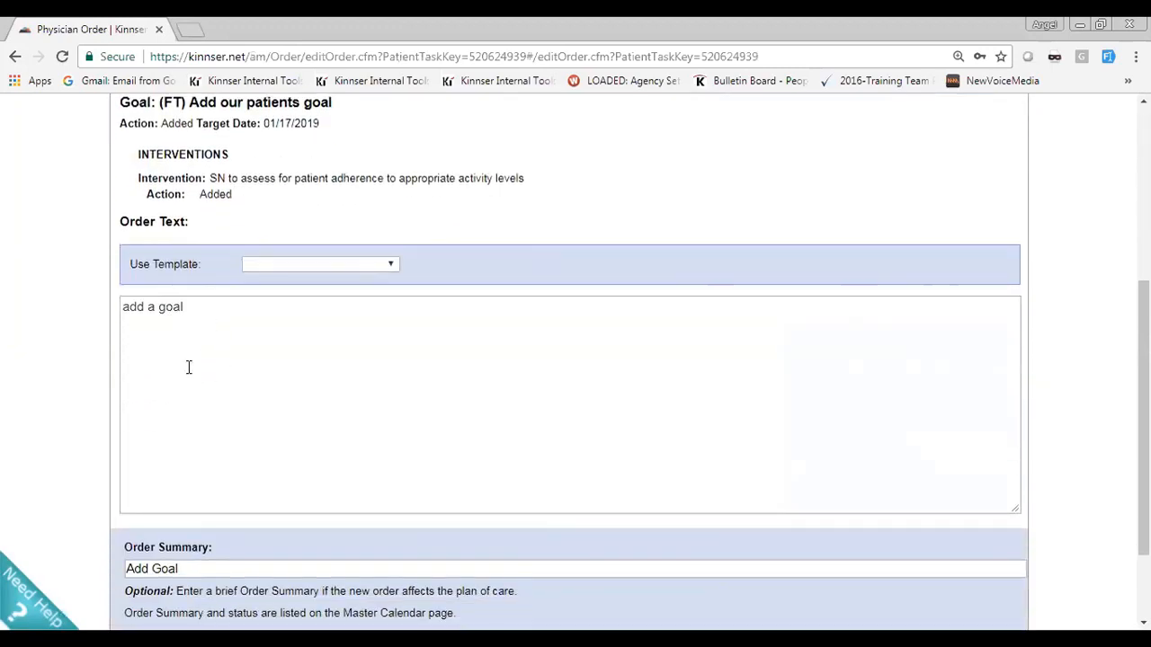
pyautogui.click(188, 366)
pyautogui.scroll(-2, 189, 366)
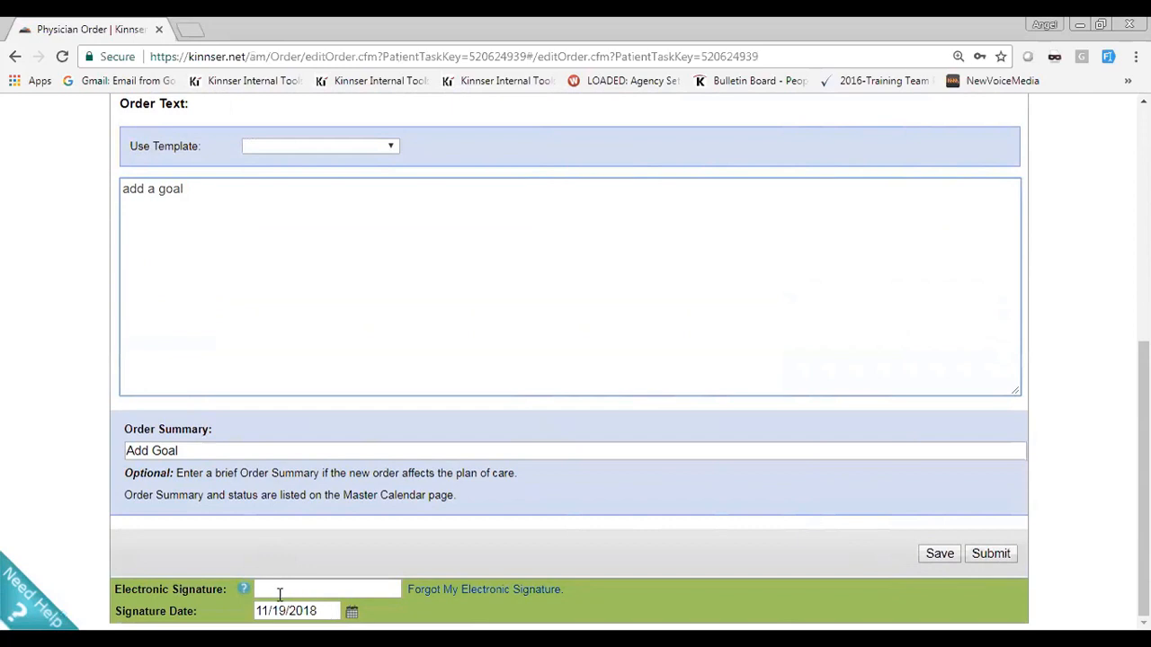
pyautogui.click(282, 590)
pyautogui.write('••')
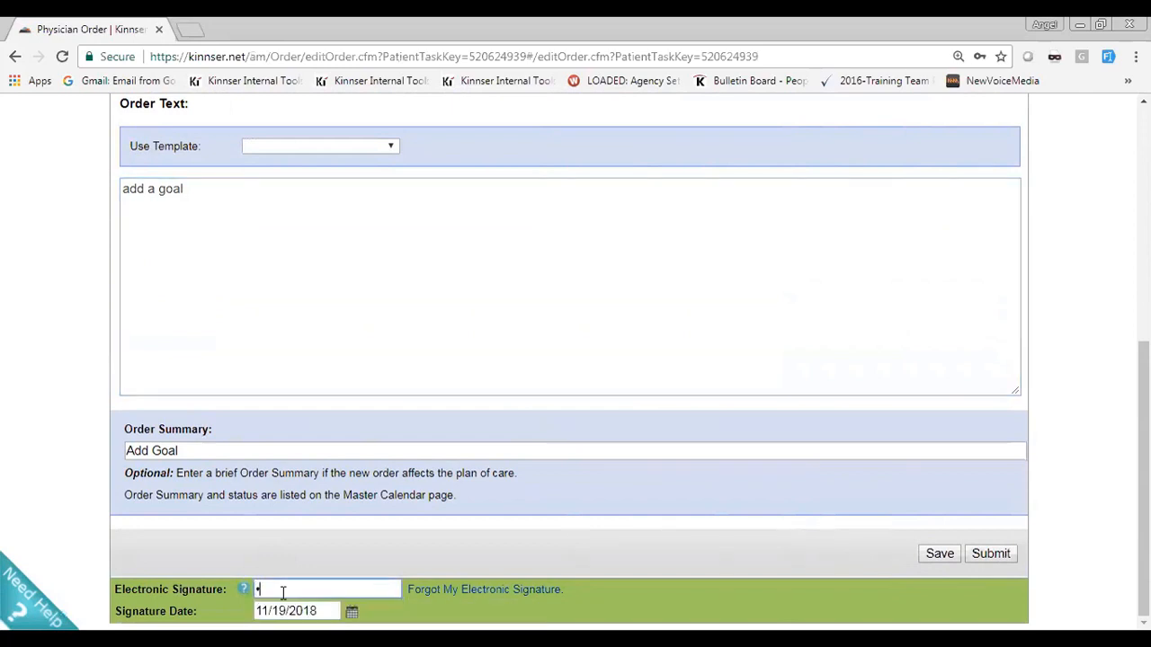
pyautogui.click(992, 554)
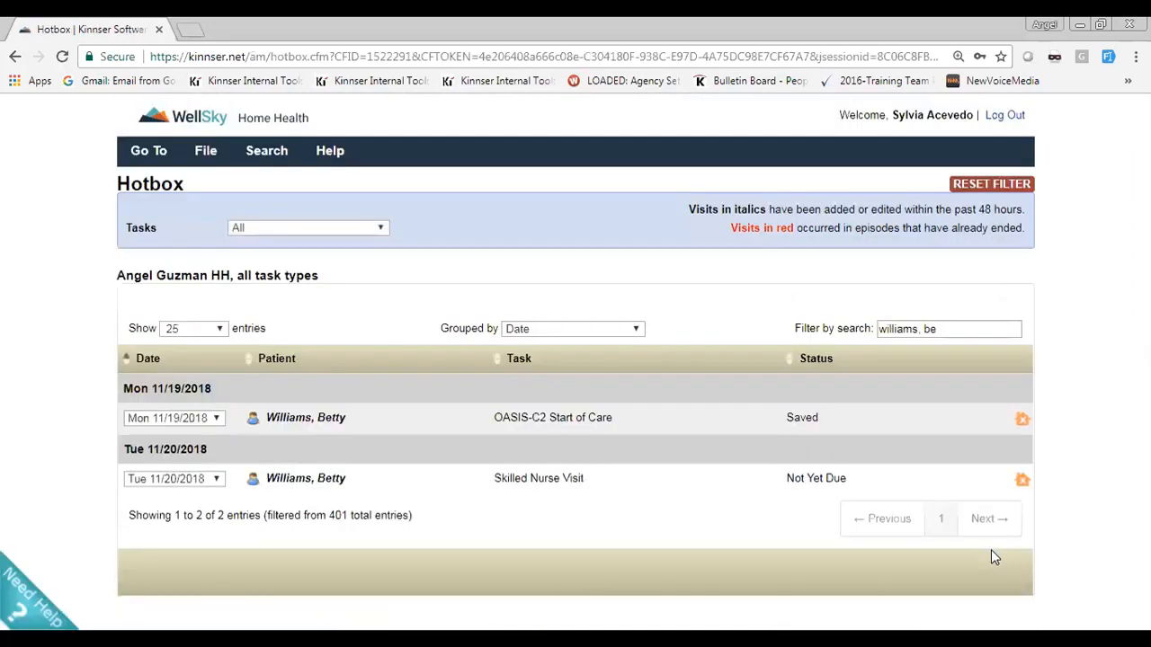
# Open the patient's Skilled Nurse Visit task dated 11/20/2018 and go to the goals and interventions from its Skilled Intervention section
pyautogui.click(534, 479)
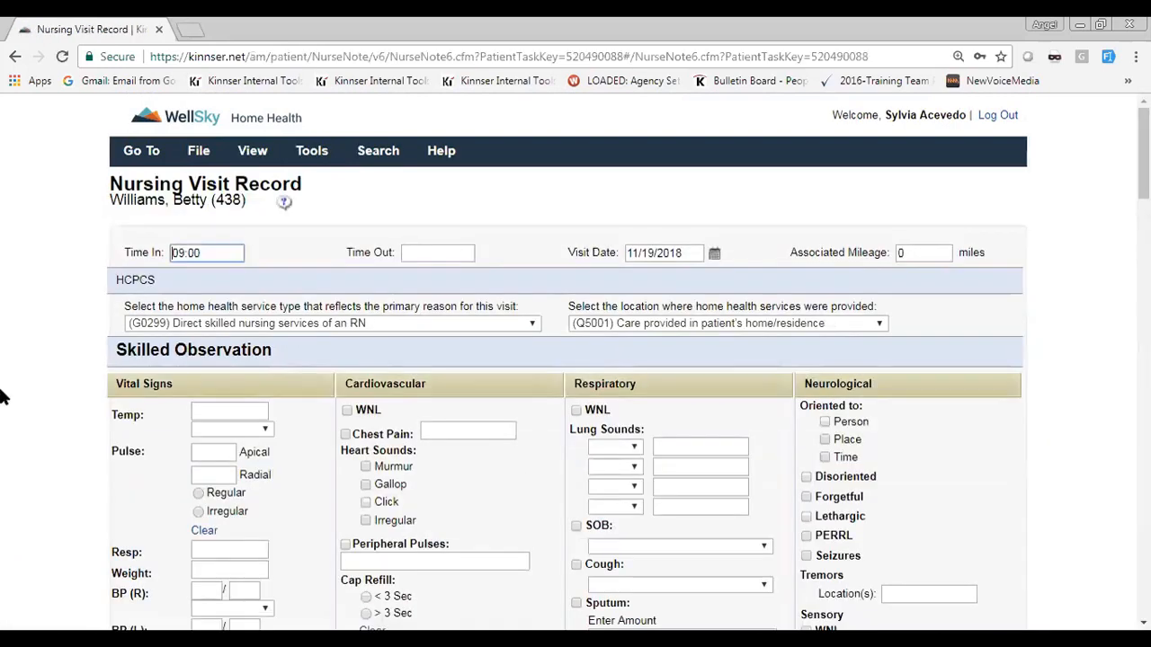
pyautogui.scroll(-15, 0, 398)
pyautogui.scroll(-10, 0, 398)
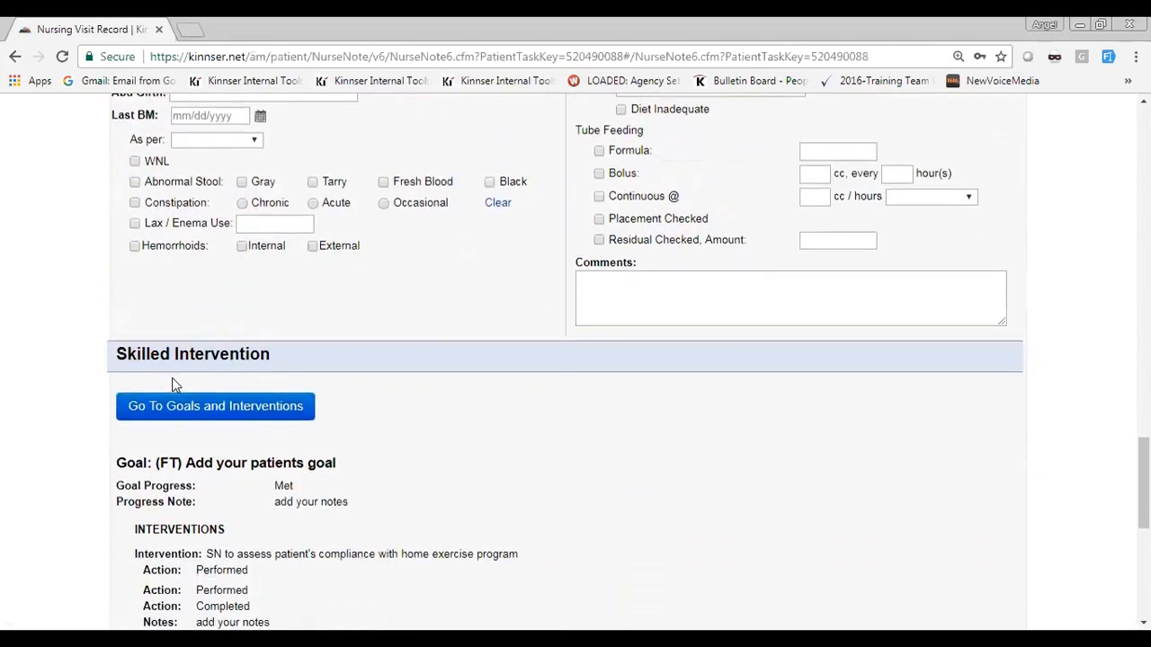
pyautogui.scroll(-1, 173, 377)
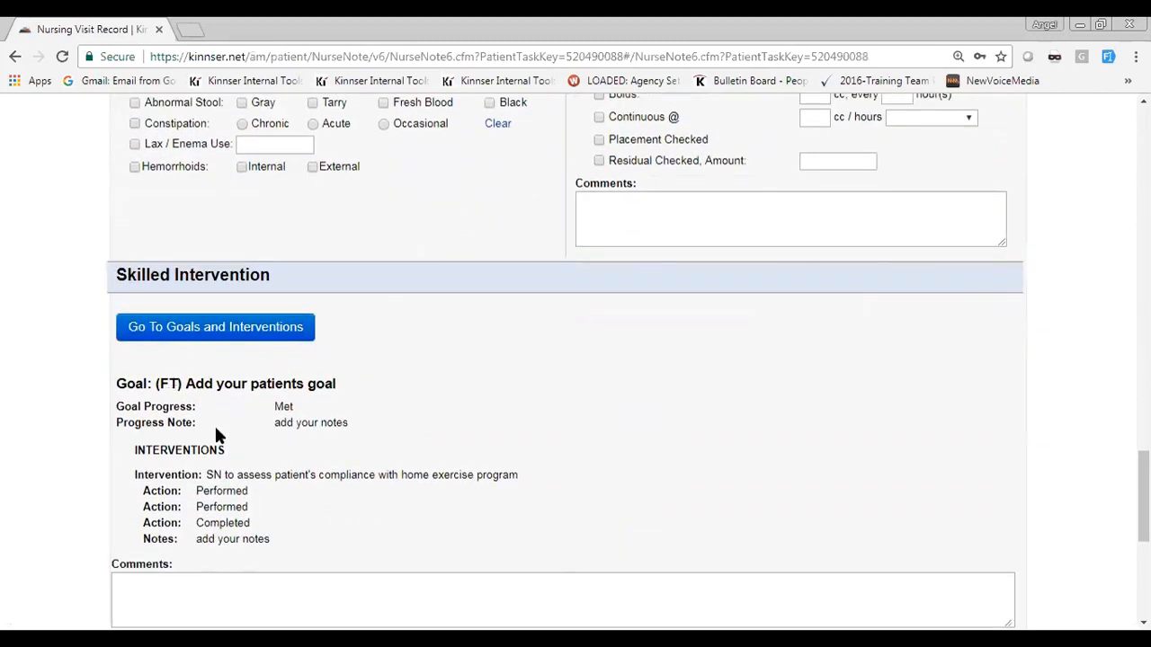
pyautogui.click(203, 335)
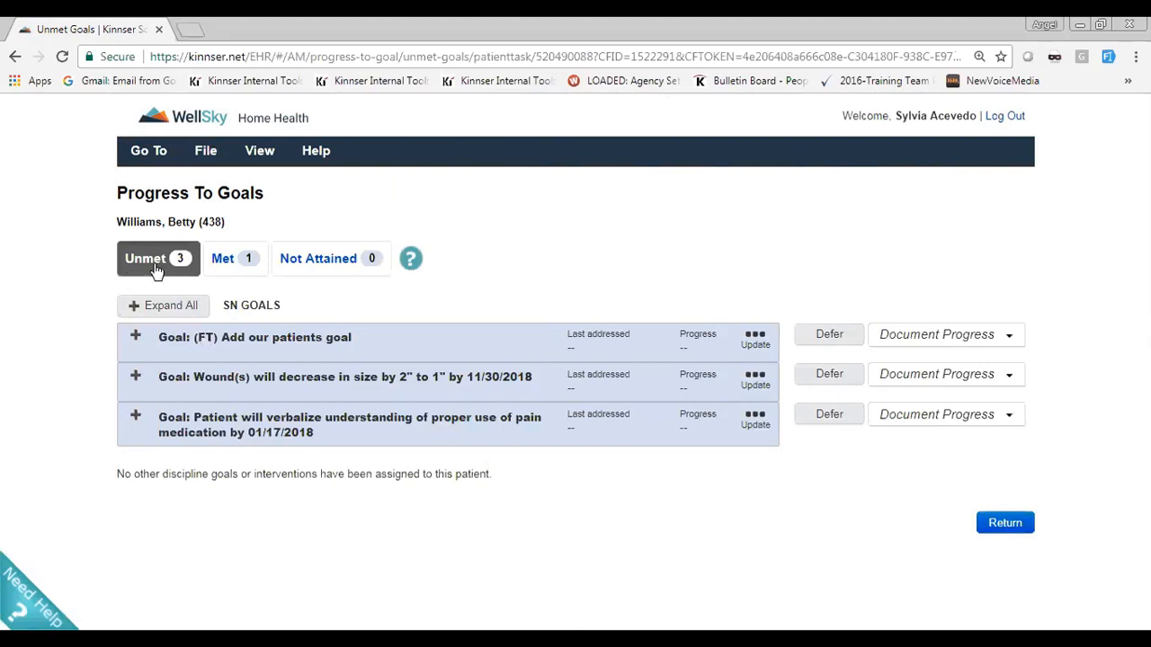
# Expand all unmet skilled nursing goals and review their target dates and assigned interventions
pyautogui.click(187, 306)
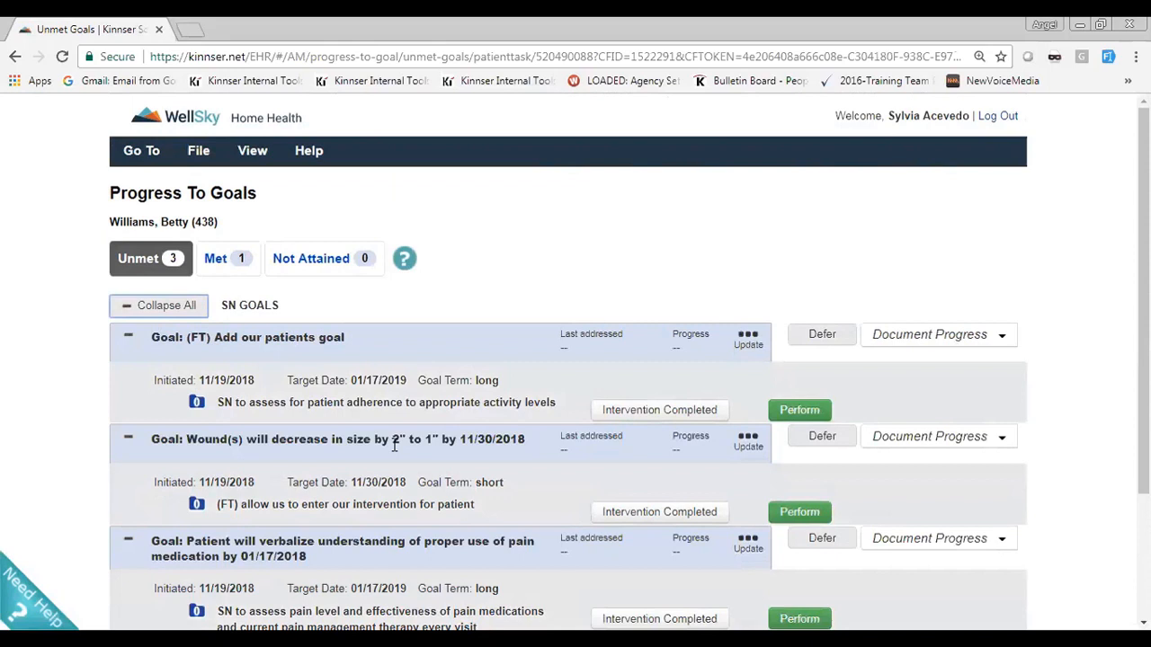
pyautogui.scroll(-3, 504, 334)
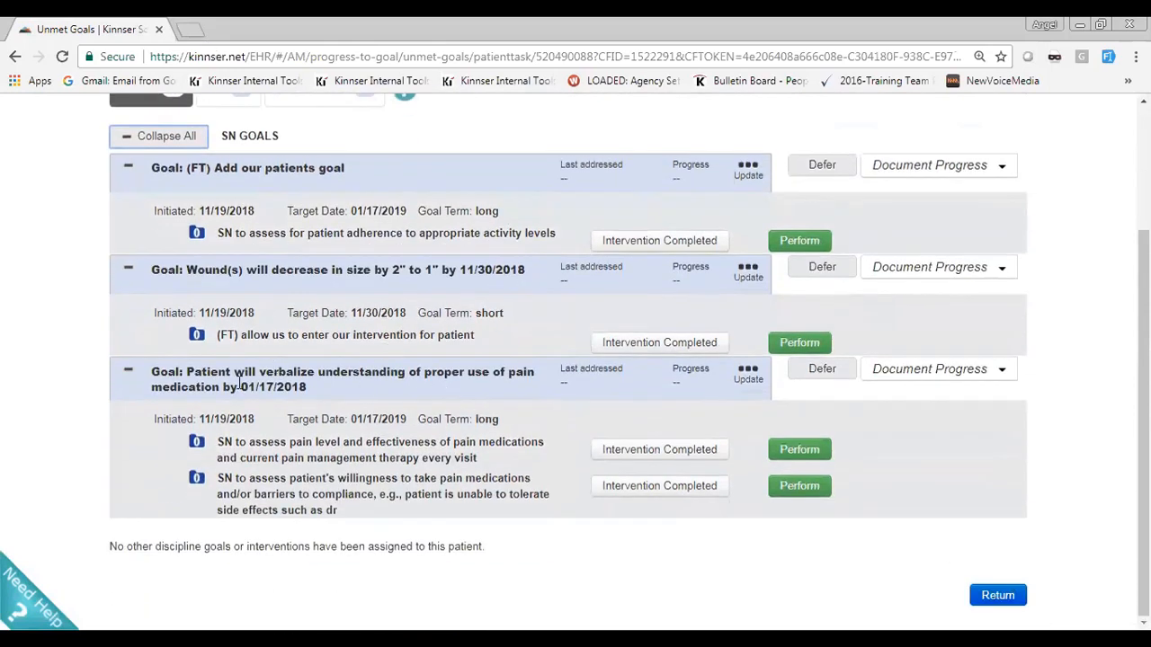
pyautogui.scroll(1, 268, 222)
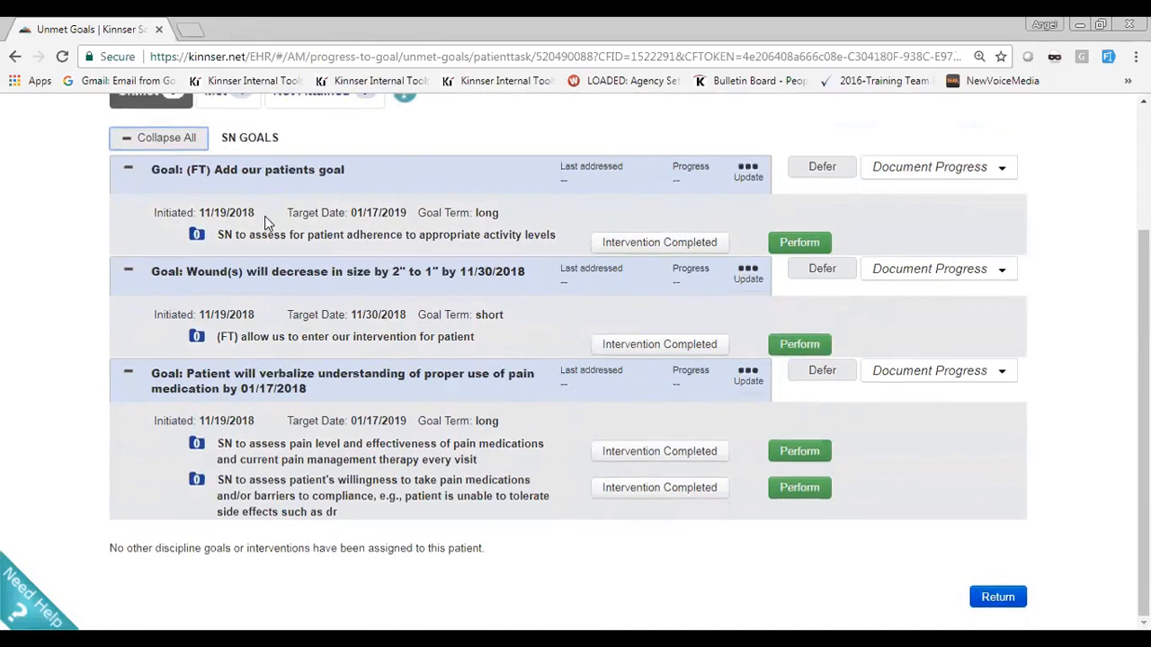
# Review the met goals with their interventions, switch back to the unmet goals, and return to the nursing visit record
pyautogui.scroll(1, 265, 222)
pyautogui.click(235, 258)
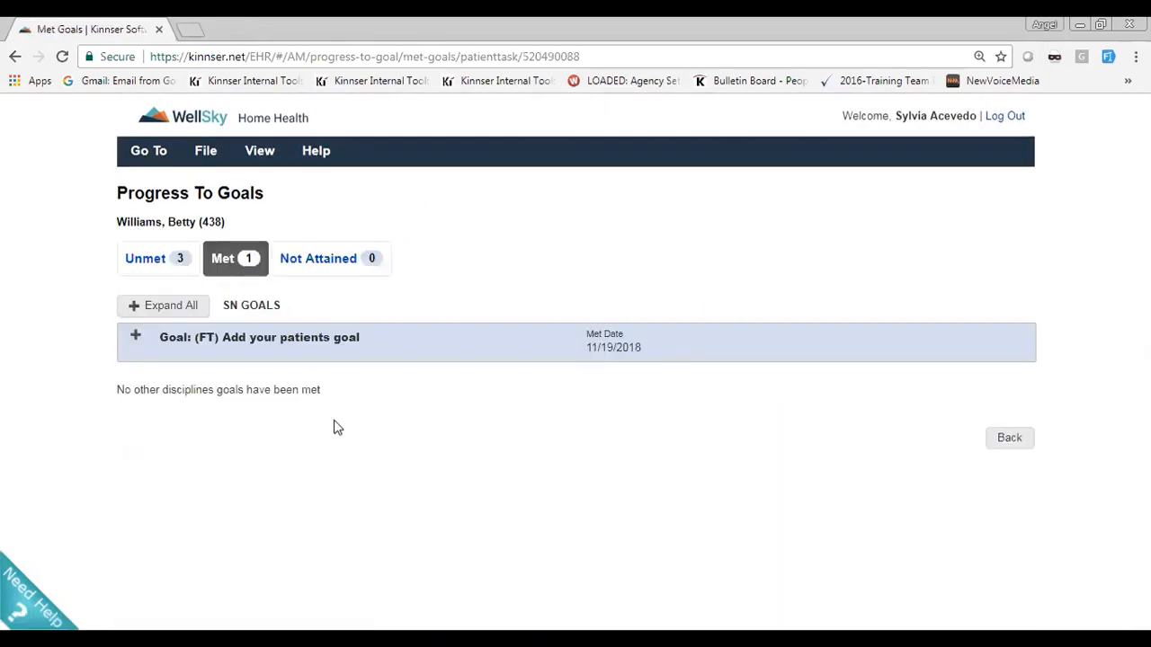
pyautogui.click(165, 308)
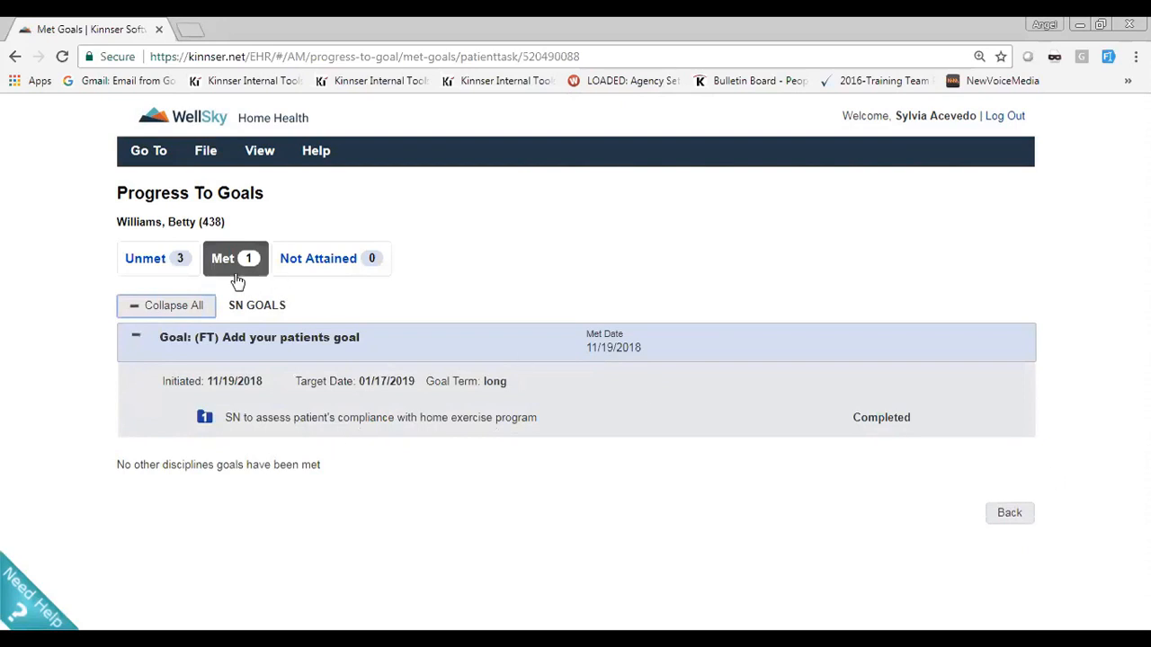
pyautogui.click(173, 269)
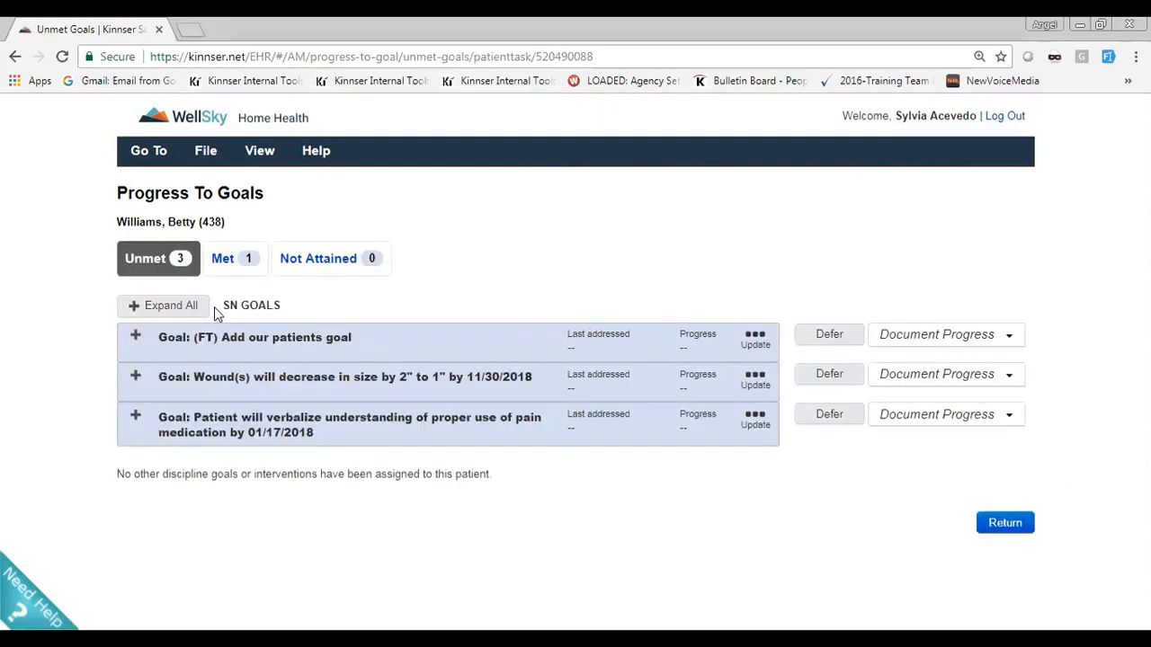
pyautogui.click(1018, 526)
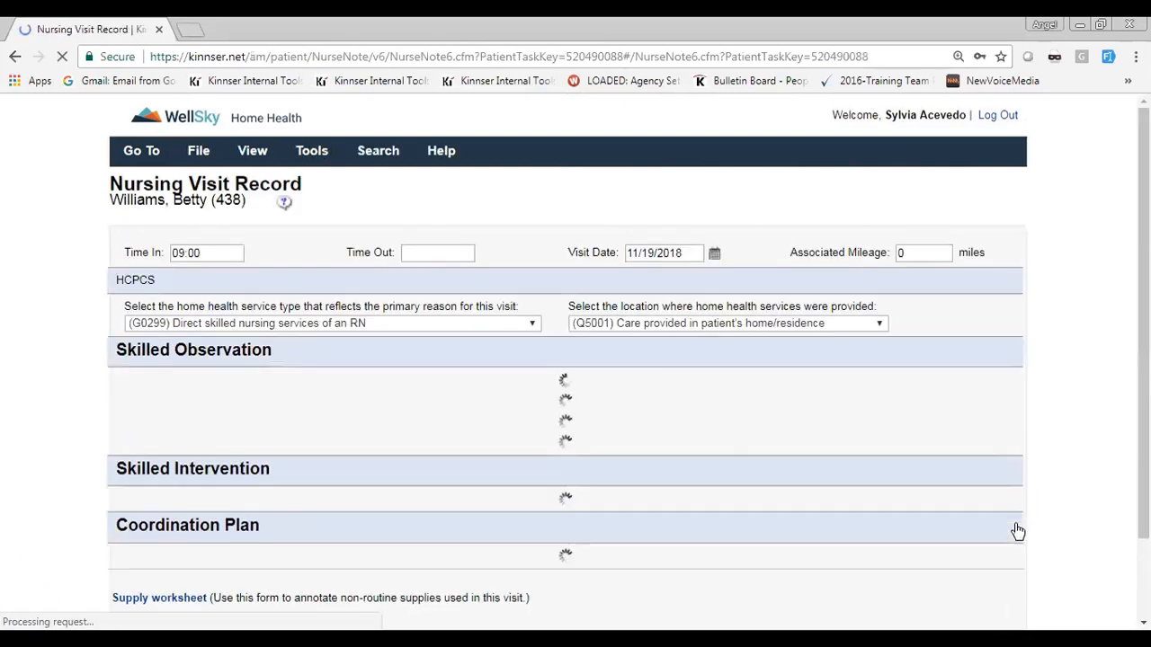
# Review the goal progress and interventions in the Skilled Intervention section and save the nursing visit record
pyautogui.scroll(-20, 97, 282)
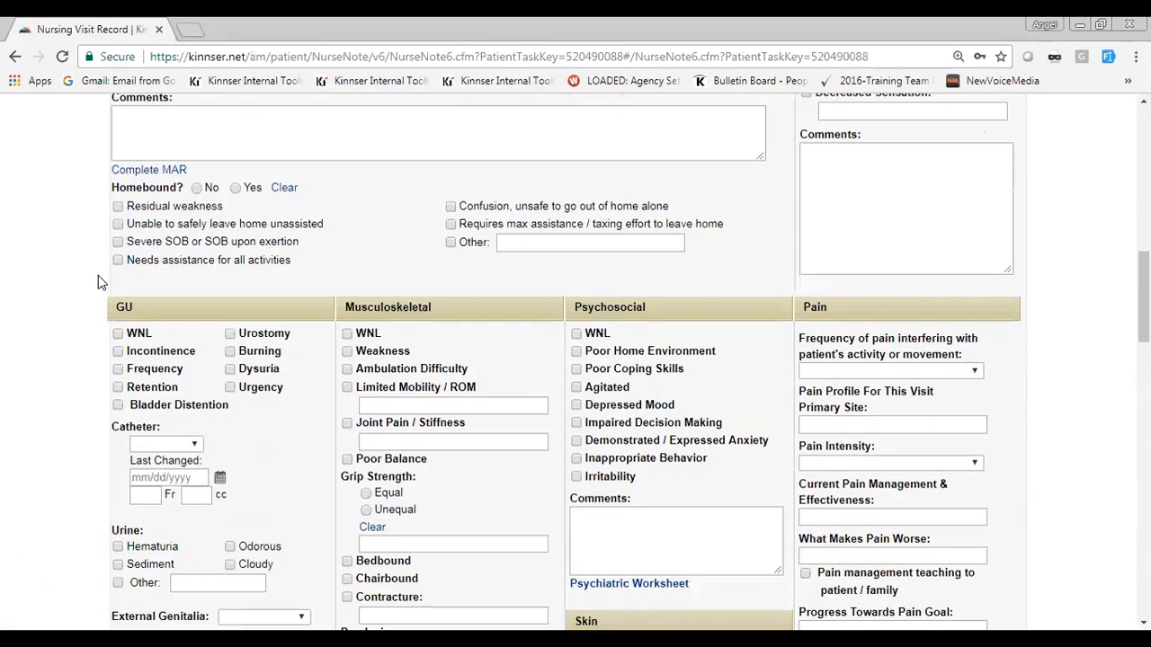
pyautogui.scroll(-6, 98, 275)
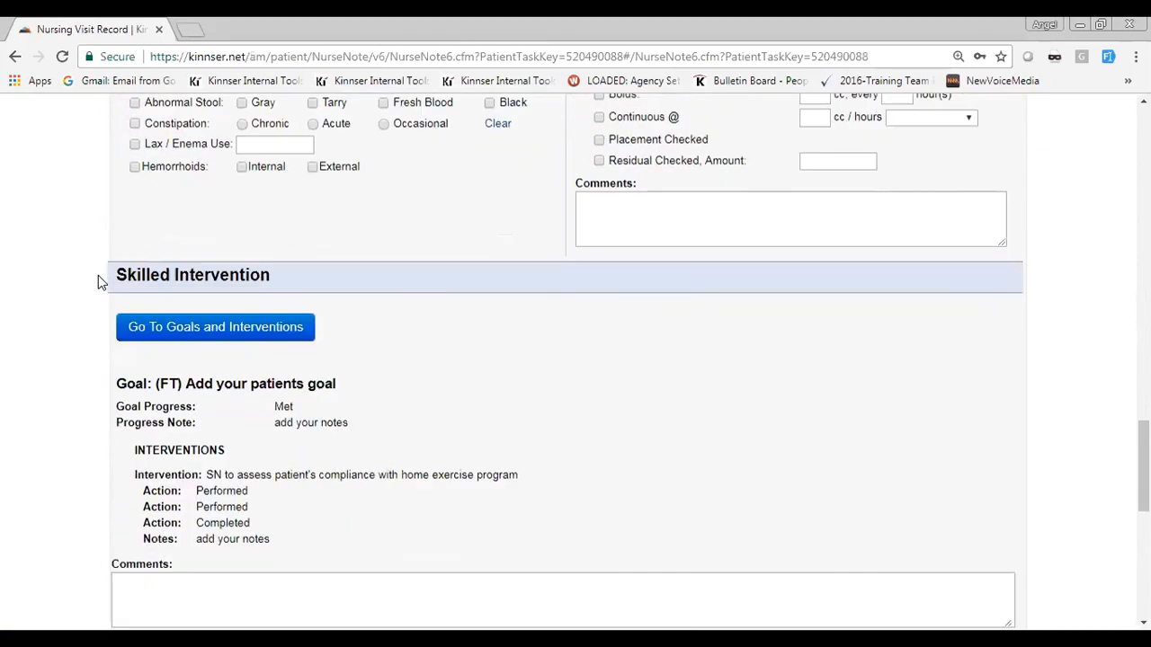
pyautogui.scroll(2, 268, 459)
pyautogui.scroll(-2, 261, 409)
pyautogui.scroll(-1, 261, 409)
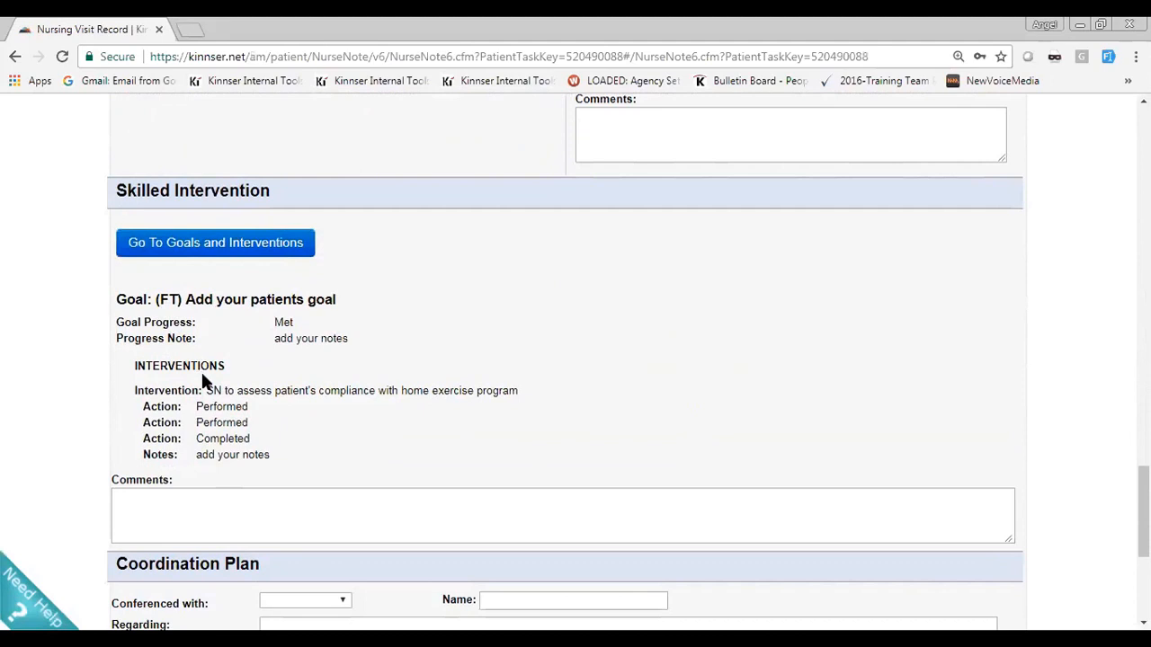
pyautogui.scroll(-4, 202, 382)
pyautogui.scroll(1, 199, 446)
pyautogui.scroll(-2, 308, 521)
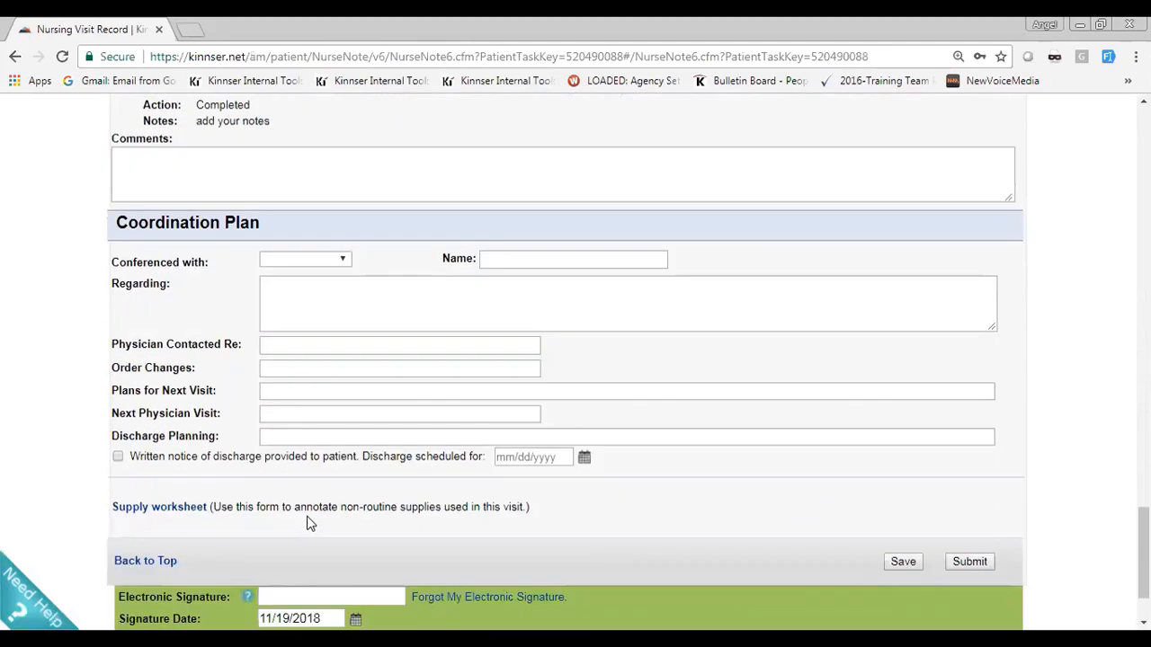
pyautogui.click(902, 558)
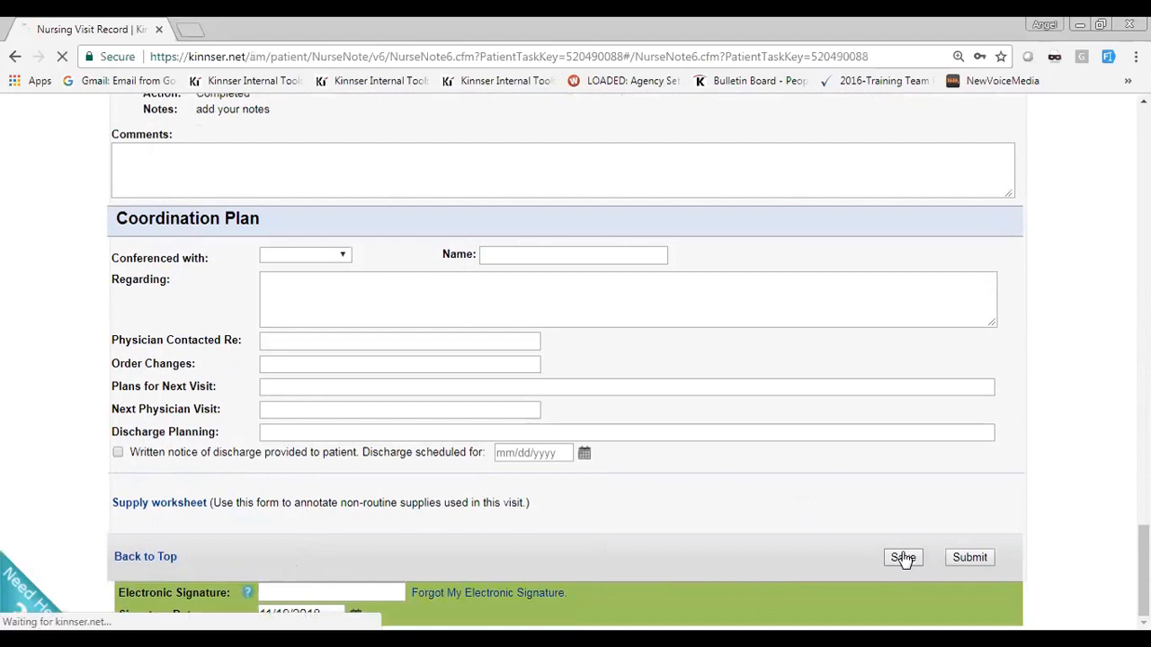